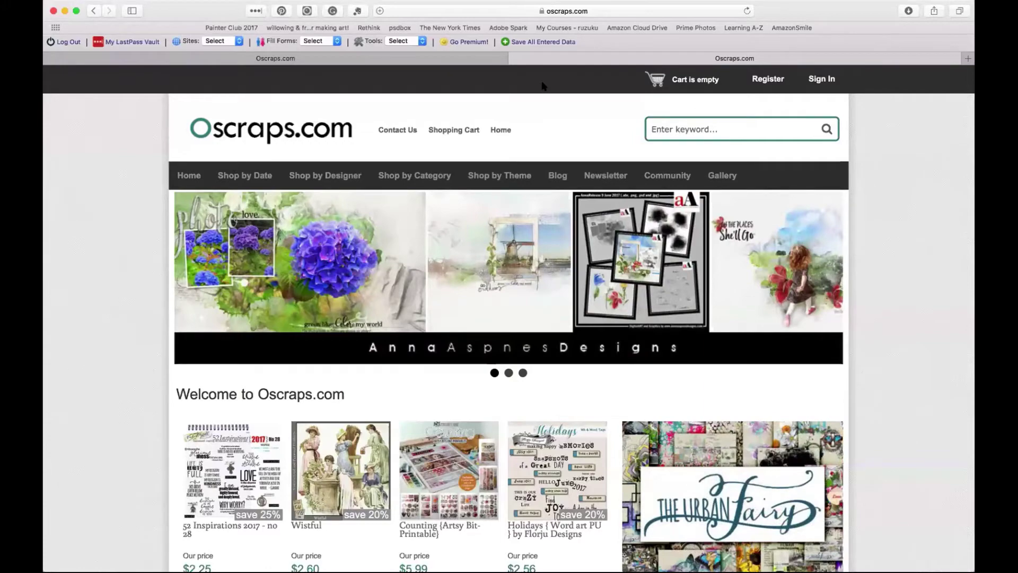
# - Open the guest designer The Urban Fairy's shop page and look through the products listed there
pyautogui.scroll(-3, 652, 270)
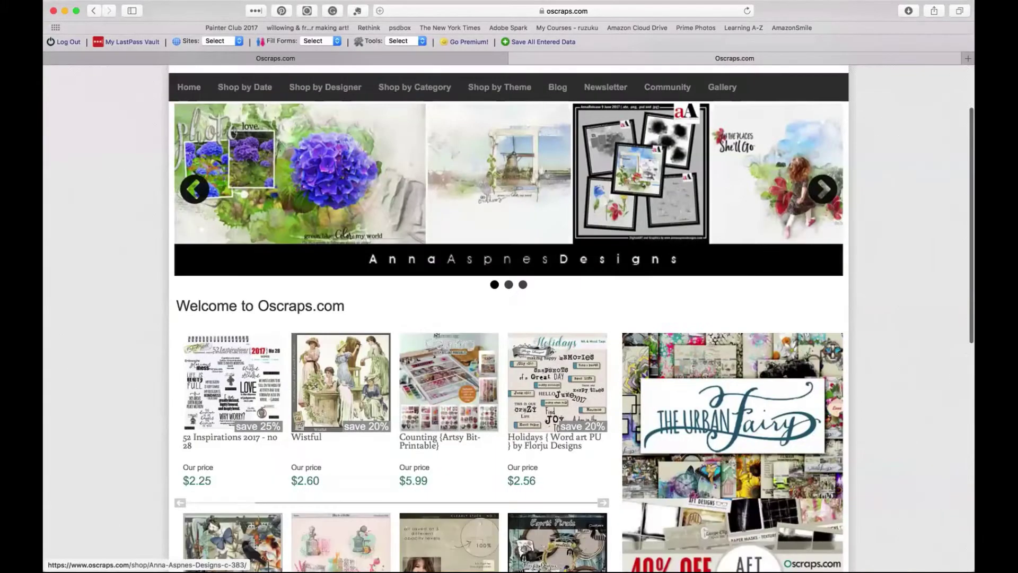
pyautogui.scroll(-2, 611, 160)
pyautogui.scroll(5, 611, 160)
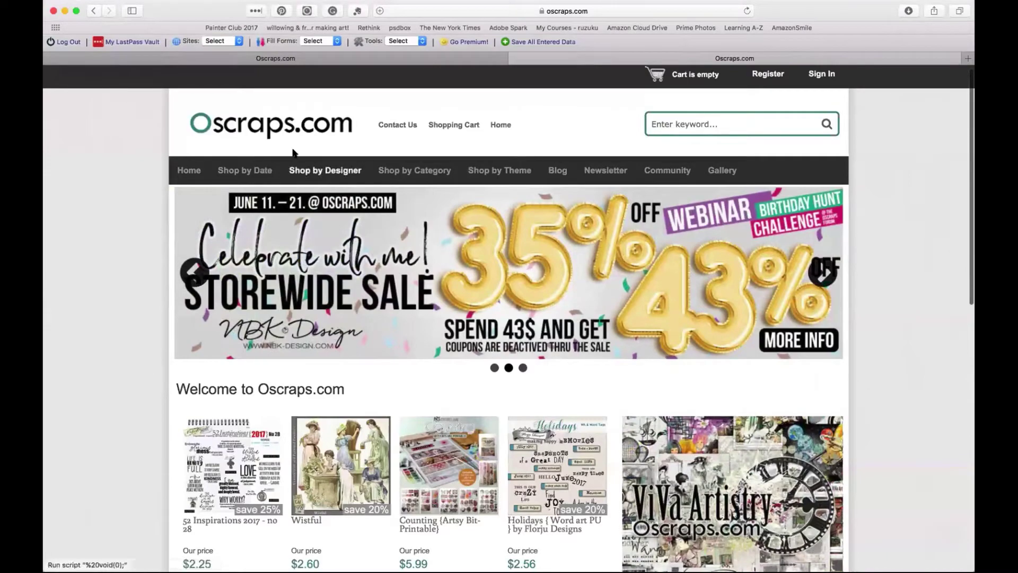
pyautogui.moveTo(325, 171)
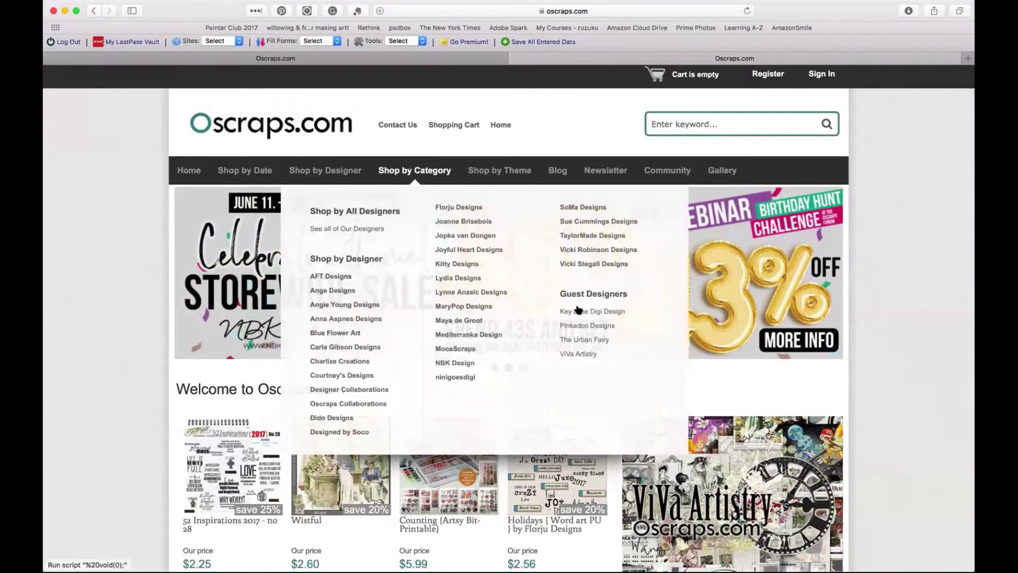
pyautogui.click(574, 340)
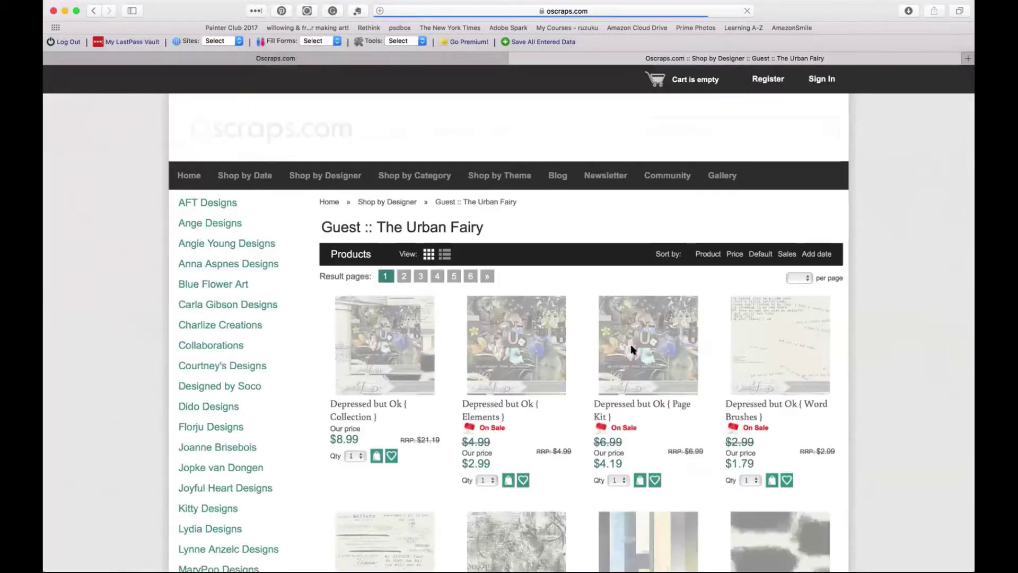
pyautogui.scroll(-3, 674, 353)
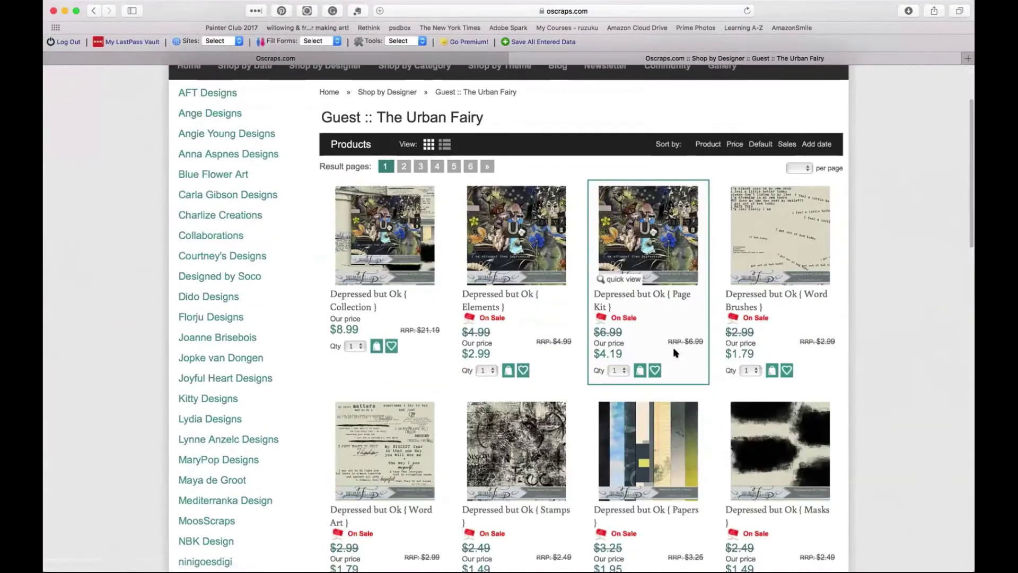
pyautogui.scroll(-5, 674, 352)
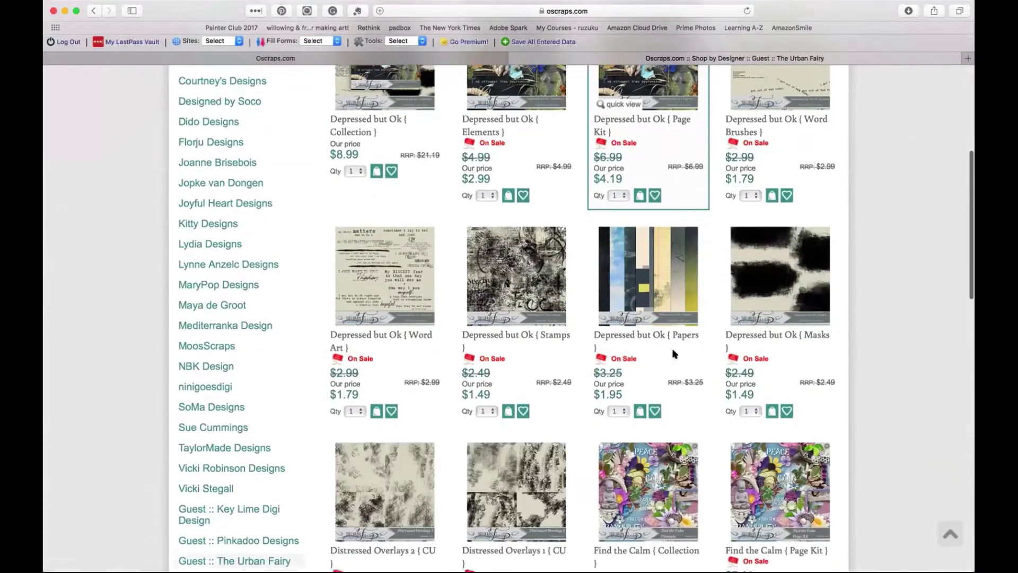
pyautogui.scroll(-4, 675, 352)
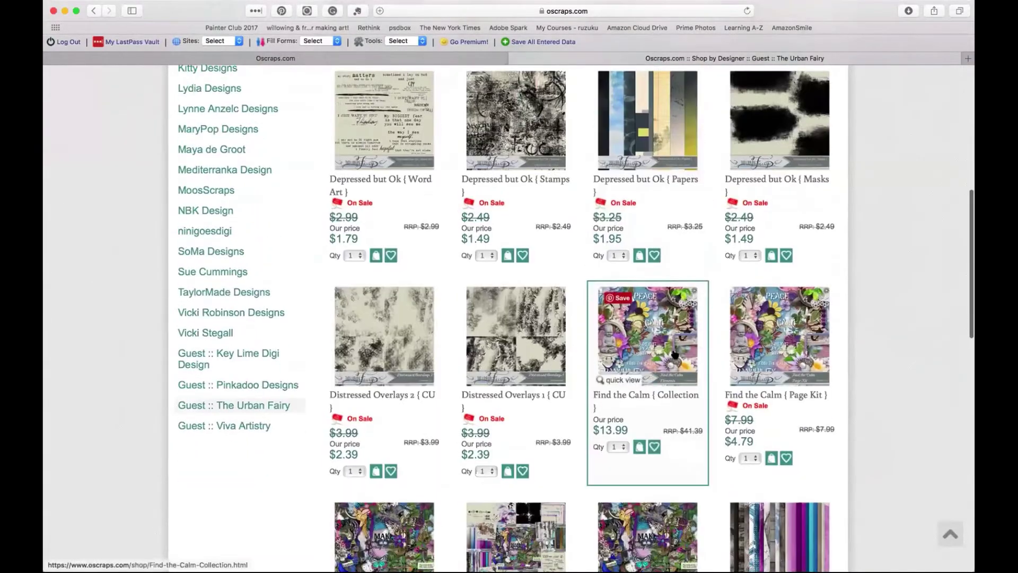
pyautogui.scroll(10, 674, 352)
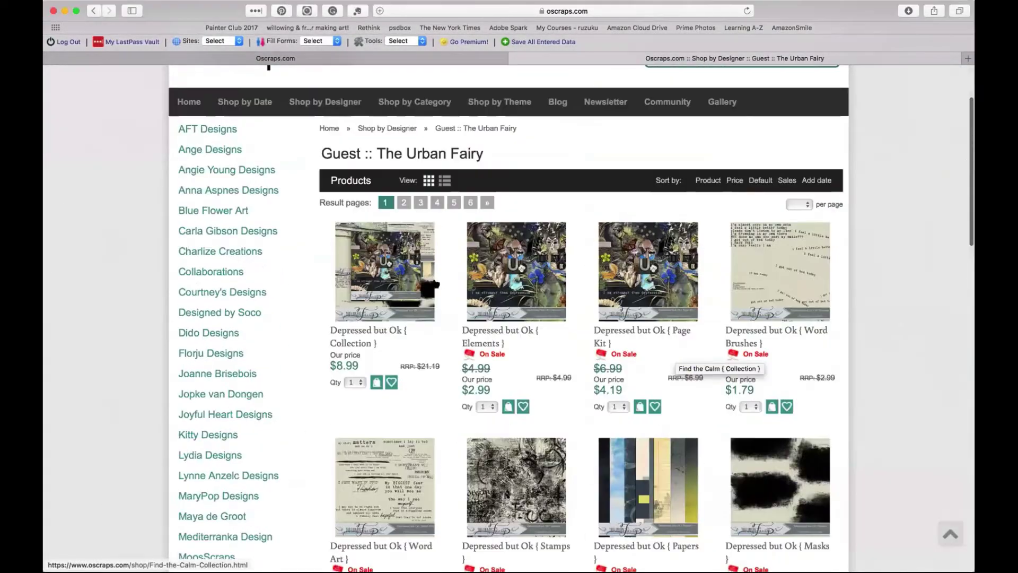
pyautogui.scroll(3, 433, 285)
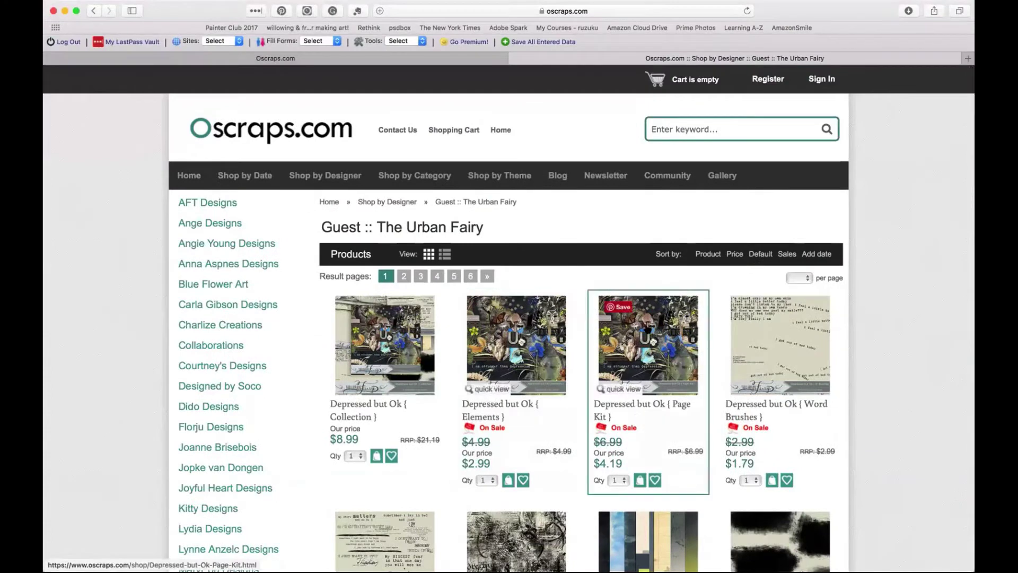
pyautogui.scroll(-3, 646, 328)
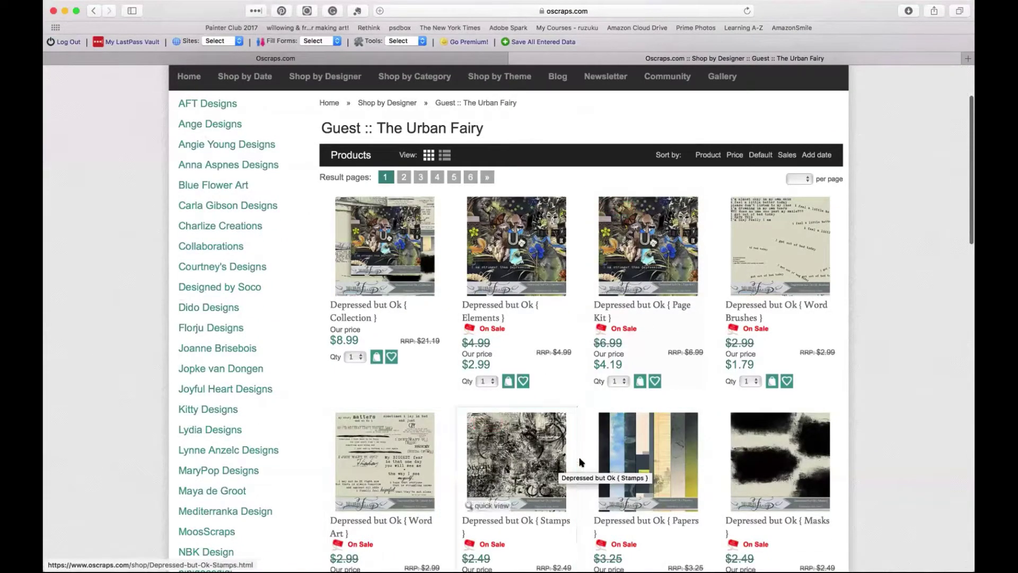
# - Open the guest designer ViVa Artistry's shop page and browse its kits, papers and journal cards
pyautogui.moveTo(338, 79)
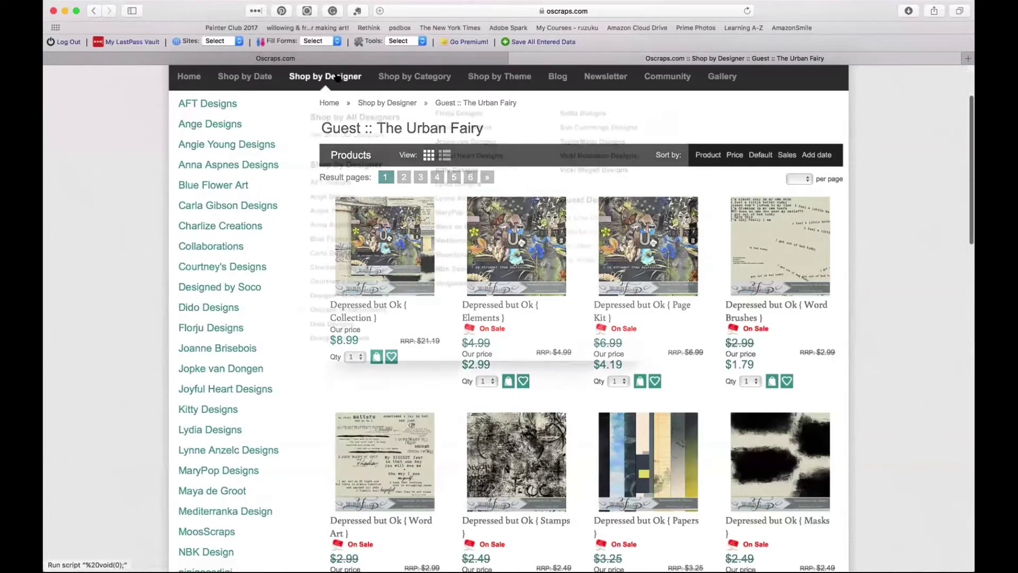
pyautogui.click(572, 260)
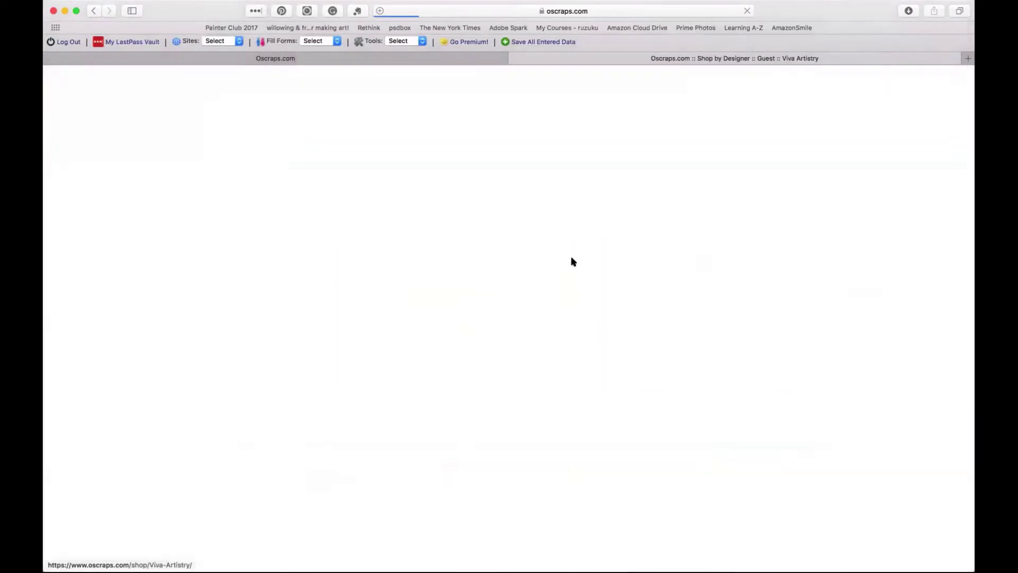
pyautogui.scroll(-1, 726, 412)
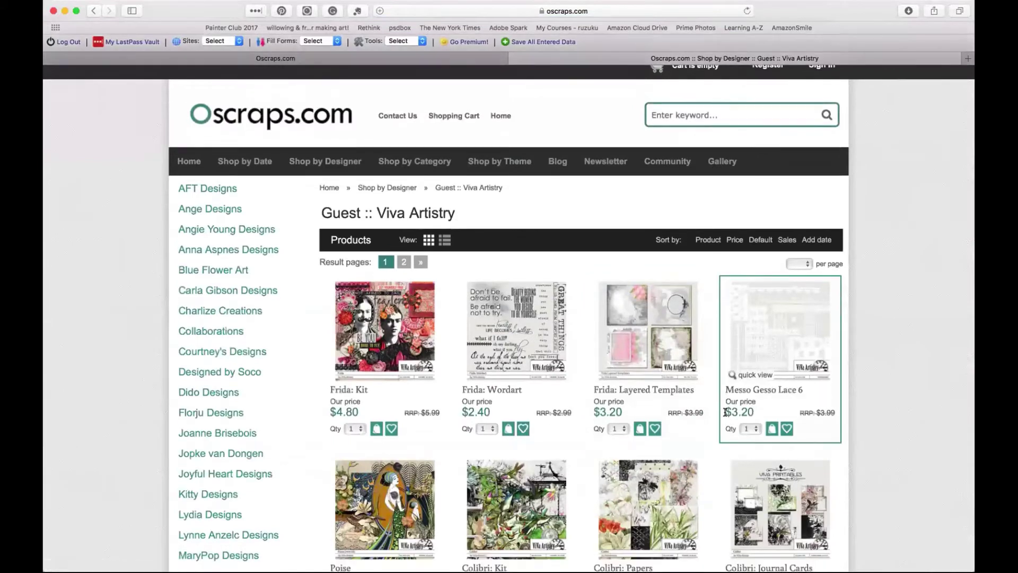
pyautogui.scroll(-2, 726, 412)
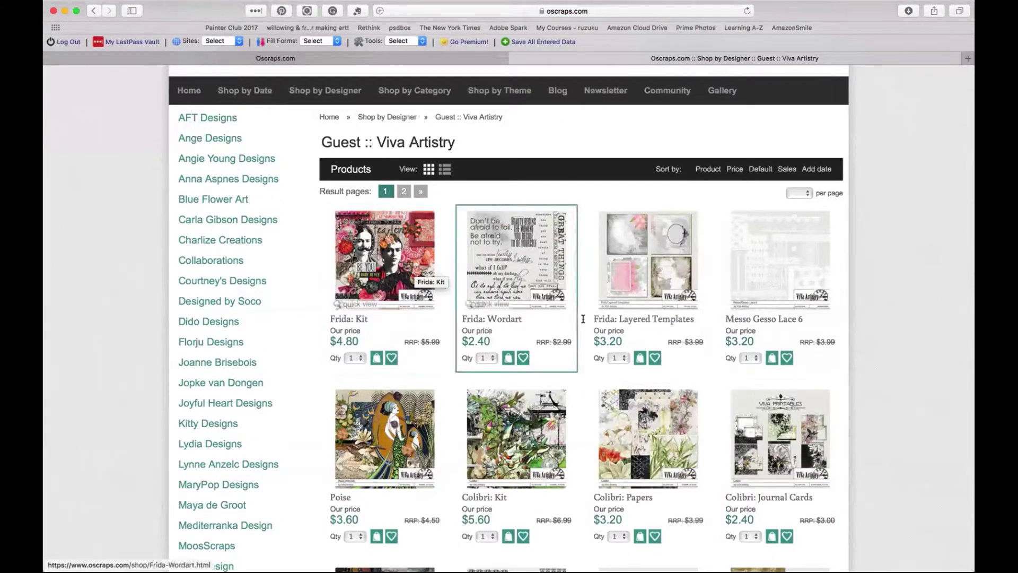
pyautogui.scroll(-3, 600, 339)
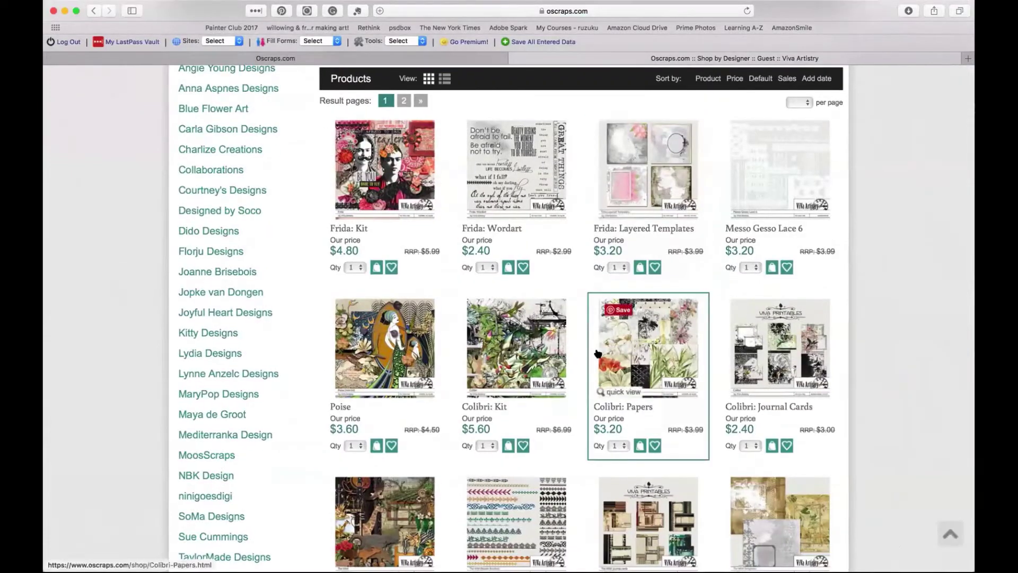
pyautogui.scroll(-6, 598, 353)
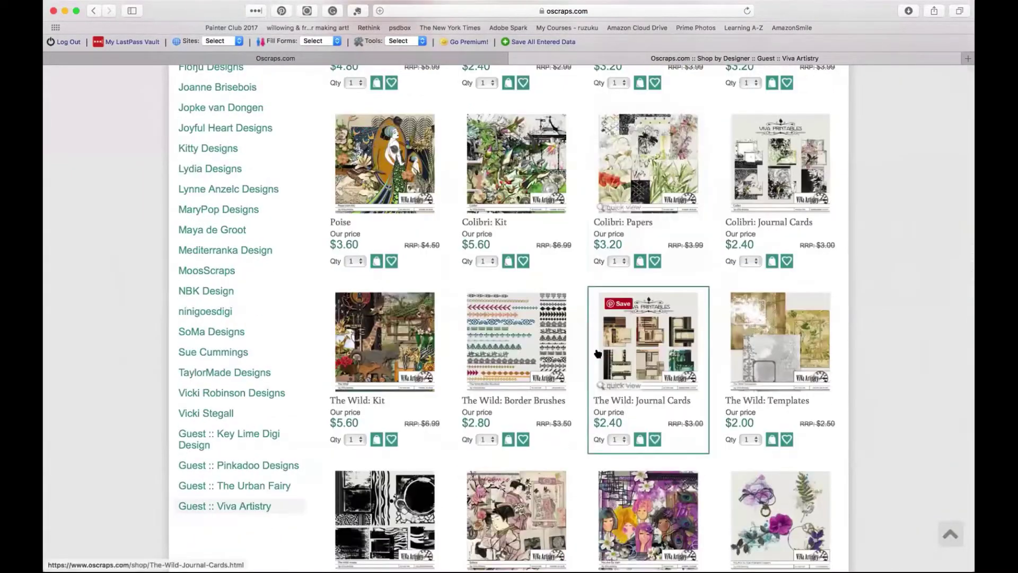
# - Open the New Arrivals listing from the shop-by-date options and look over the first products
pyautogui.scroll(10, 598, 354)
pyautogui.moveTo(304, 177)
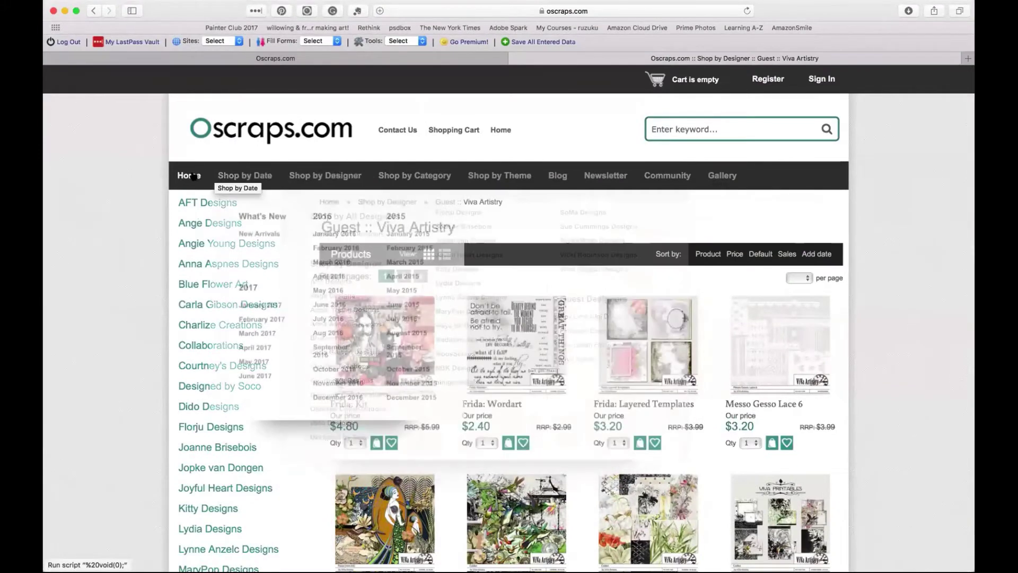
pyautogui.moveTo(245, 175)
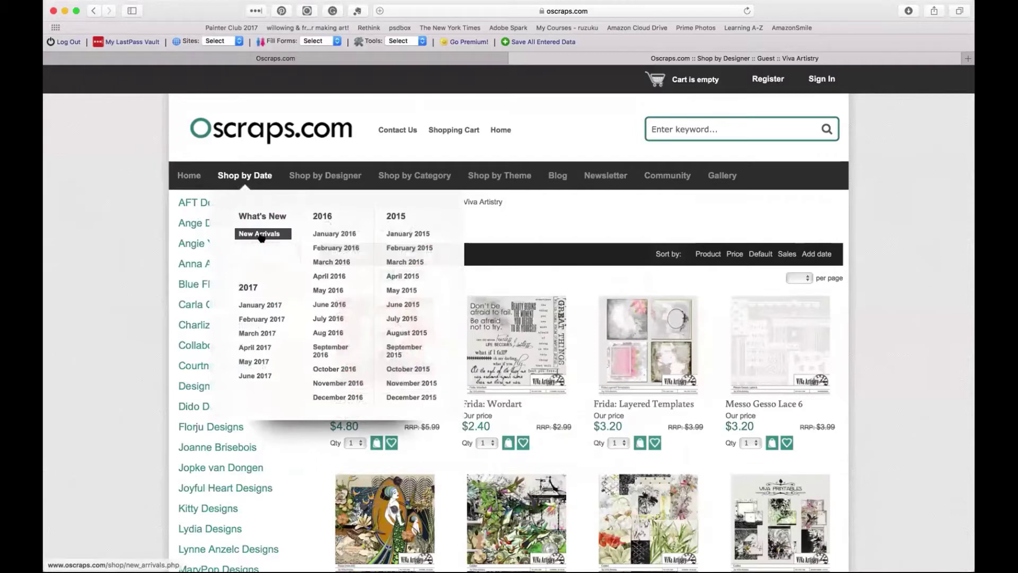
pyautogui.click(261, 234)
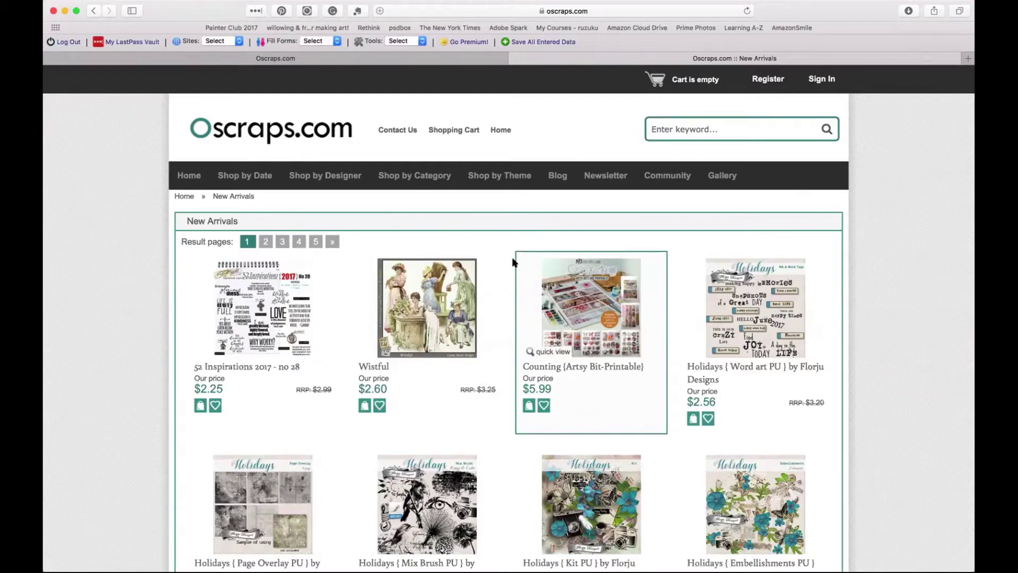
pyautogui.scroll(-5, 513, 262)
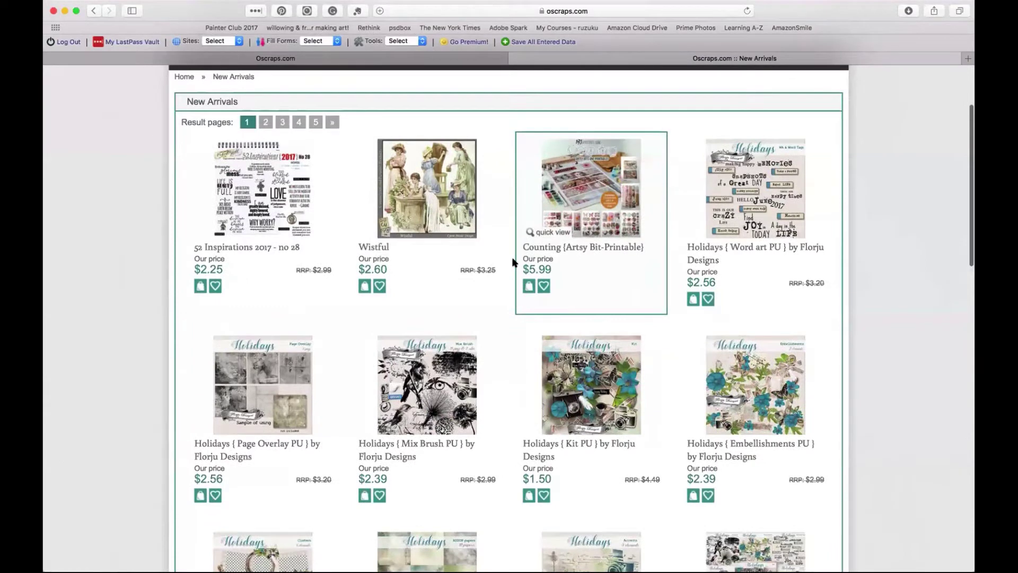
pyautogui.scroll(4, 512, 262)
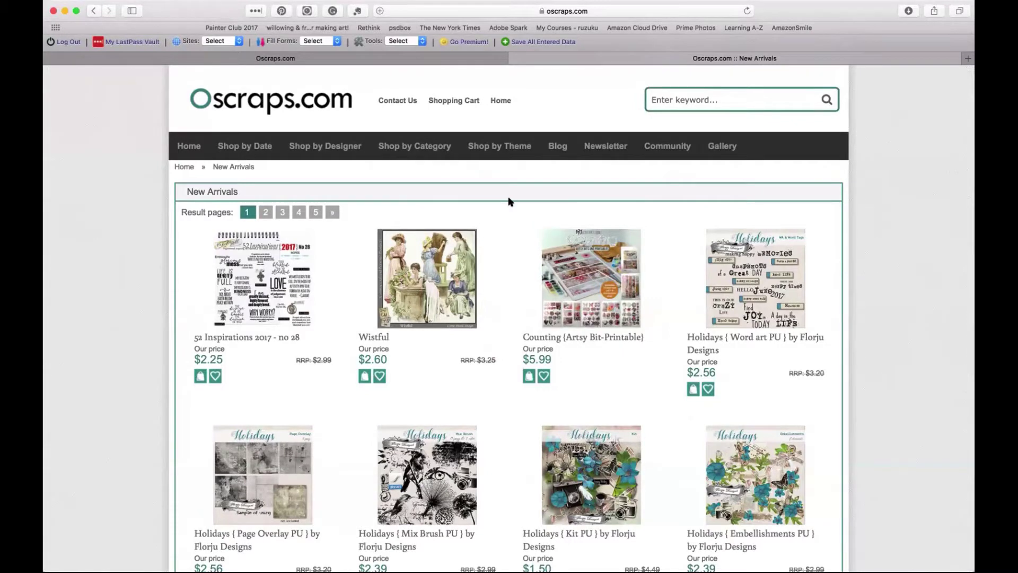
# - View the product page of 52 Inspirations 2017 - no 28, then return to the New Arrivals listing
pyautogui.click(272, 287)
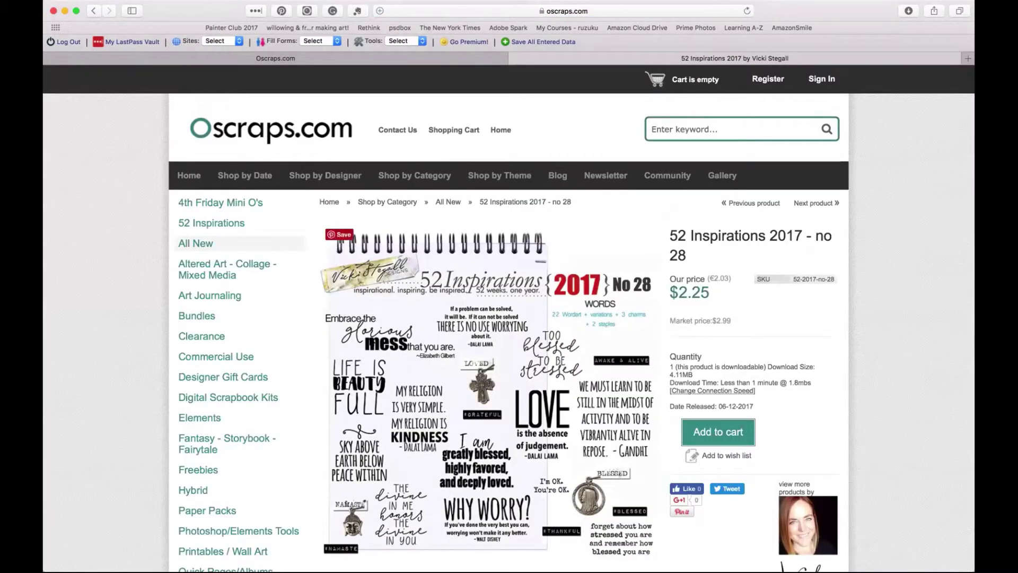
pyautogui.scroll(-2, 374, 347)
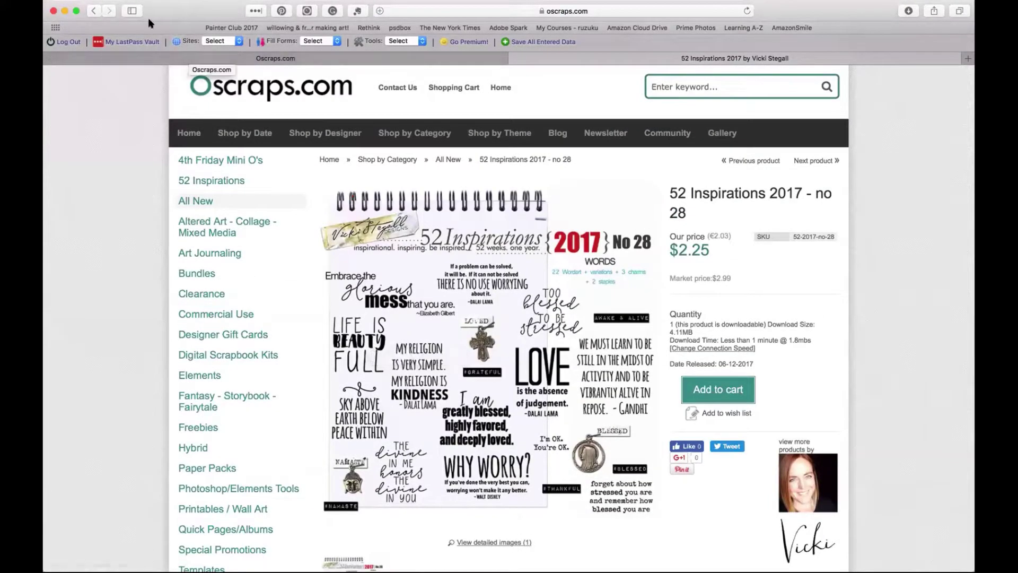
pyautogui.click(93, 12)
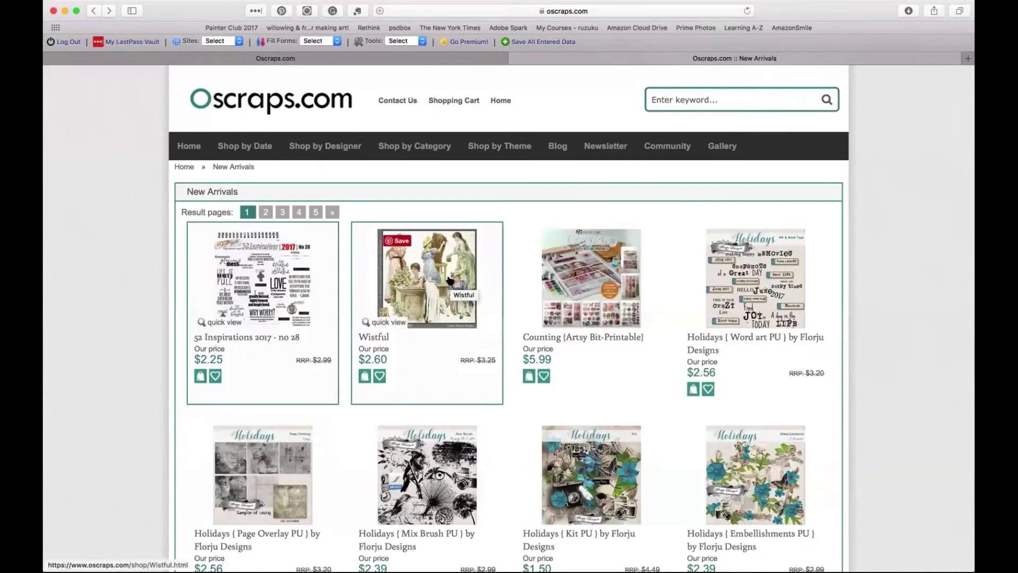
# - View the Wistful product page and its preview image, then go back to New Arrivals
pyautogui.click(448, 280)
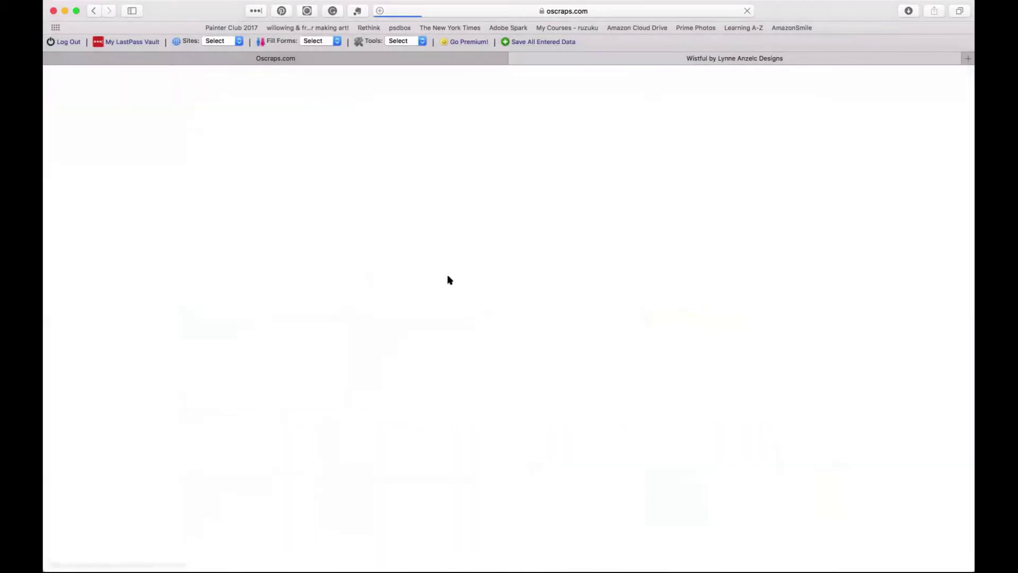
pyautogui.scroll(-2, 451, 278)
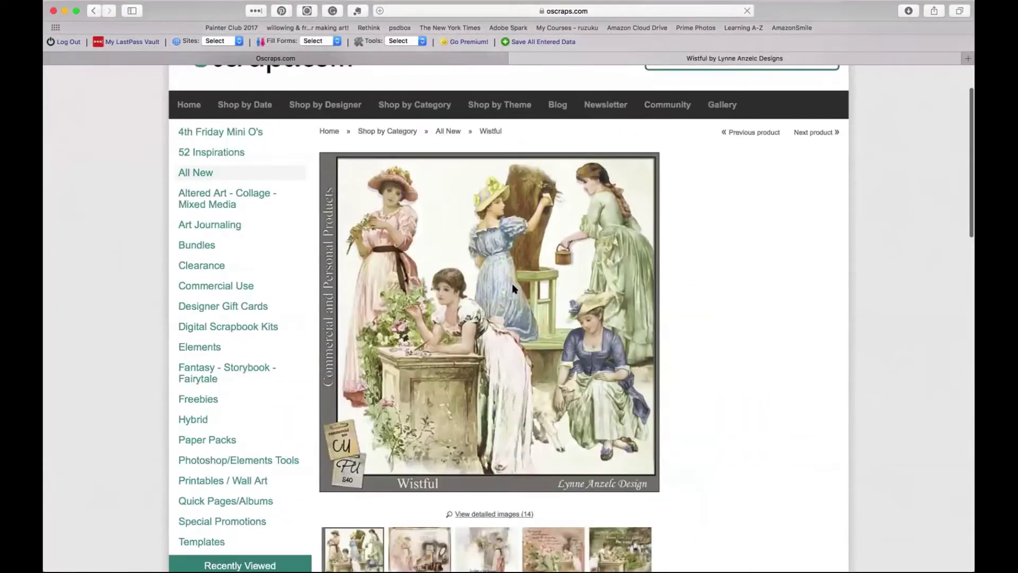
pyautogui.click(93, 10)
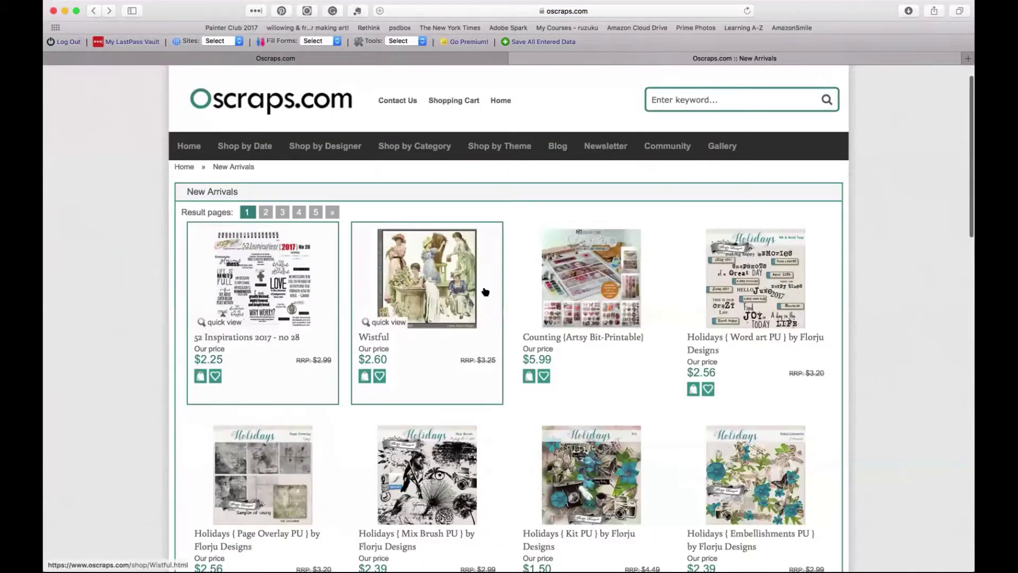
# - Examine the Holidays and Depressed but Ok products in New Arrivals and return to the start of the listing
pyautogui.scroll(-3, 657, 299)
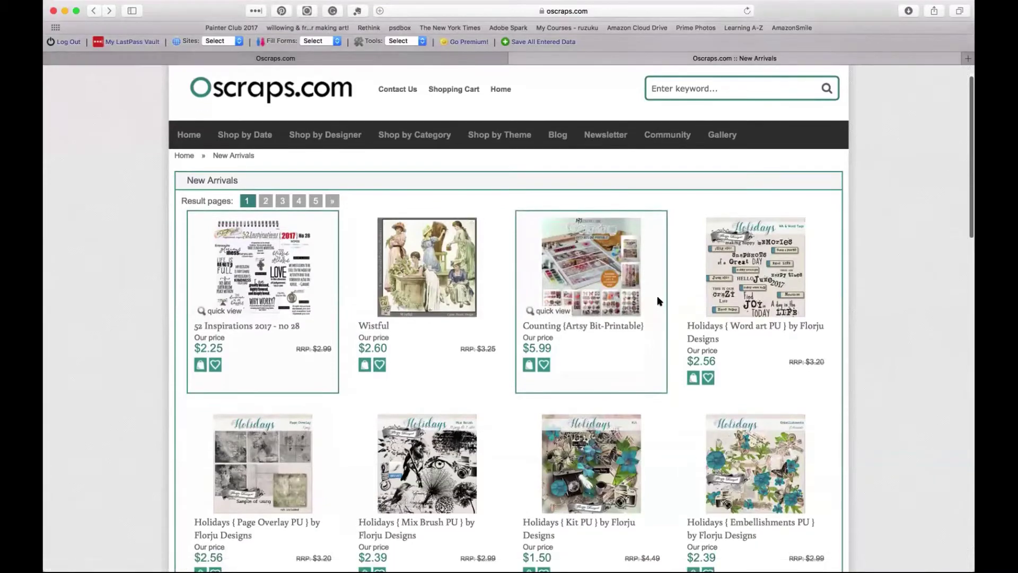
pyautogui.scroll(-3, 657, 301)
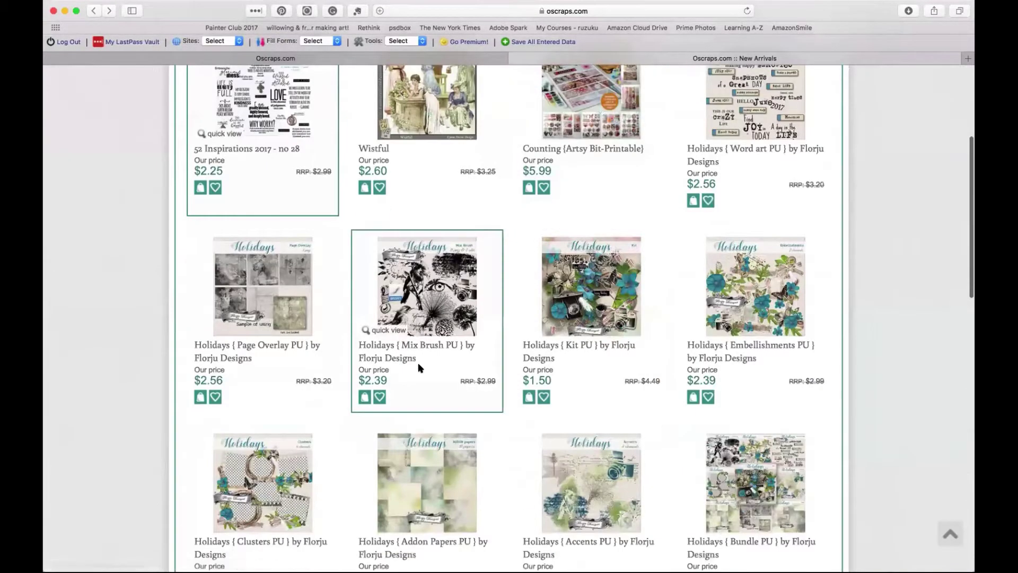
pyautogui.scroll(5, 603, 297)
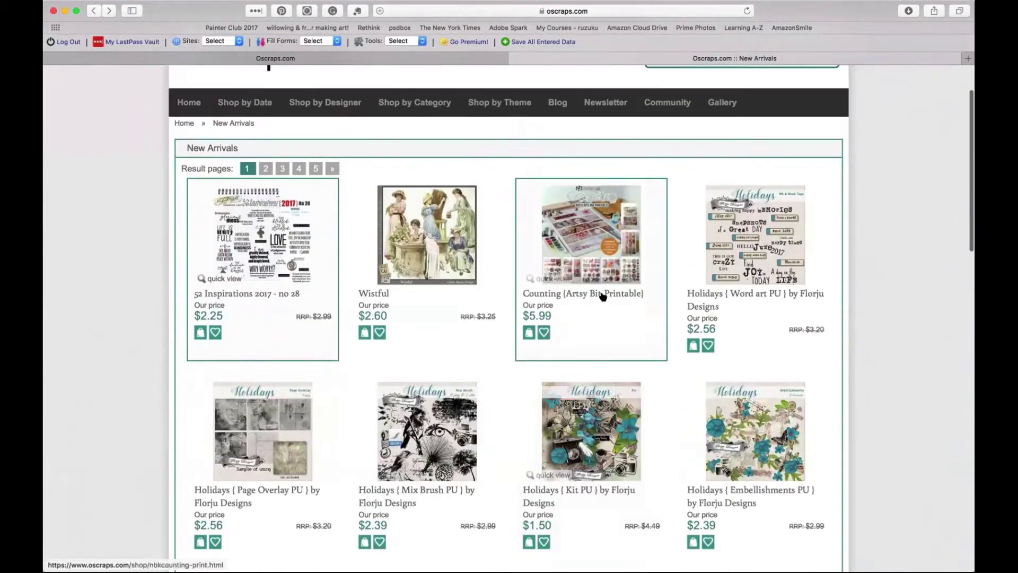
pyautogui.scroll(-5, 603, 296)
pyautogui.scroll(-4, 603, 296)
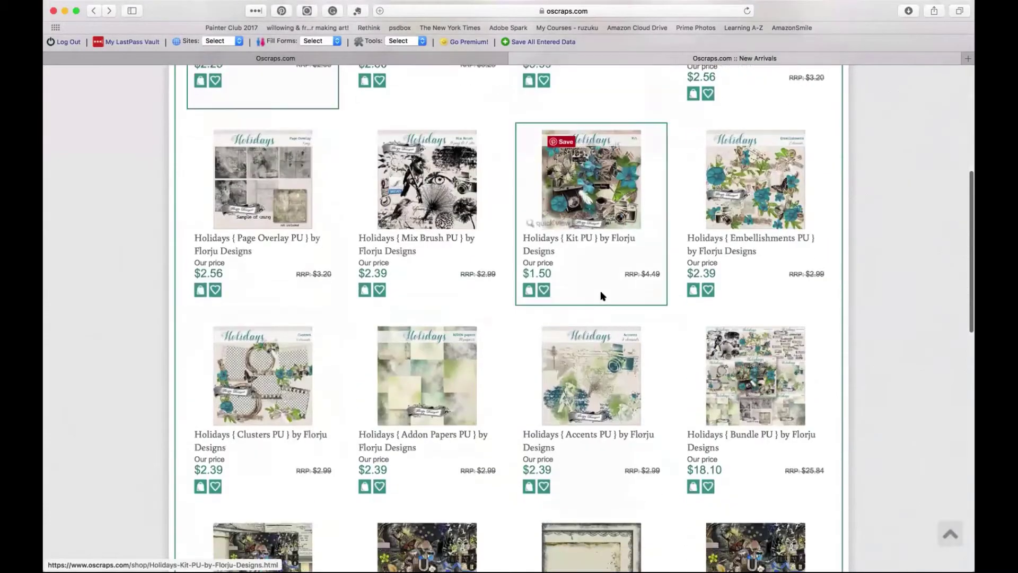
pyautogui.scroll(-3, 603, 296)
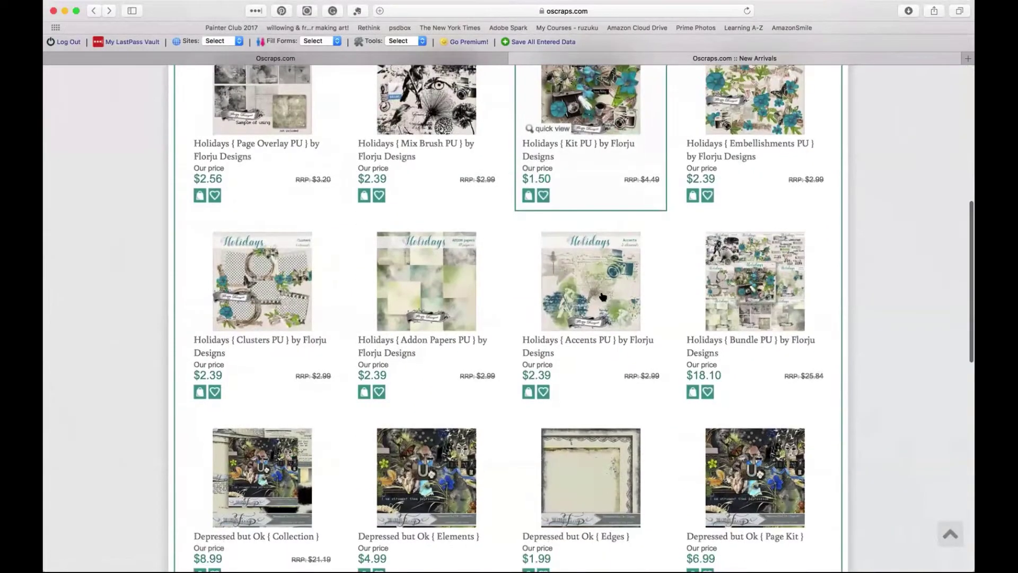
pyautogui.scroll(-2, 603, 296)
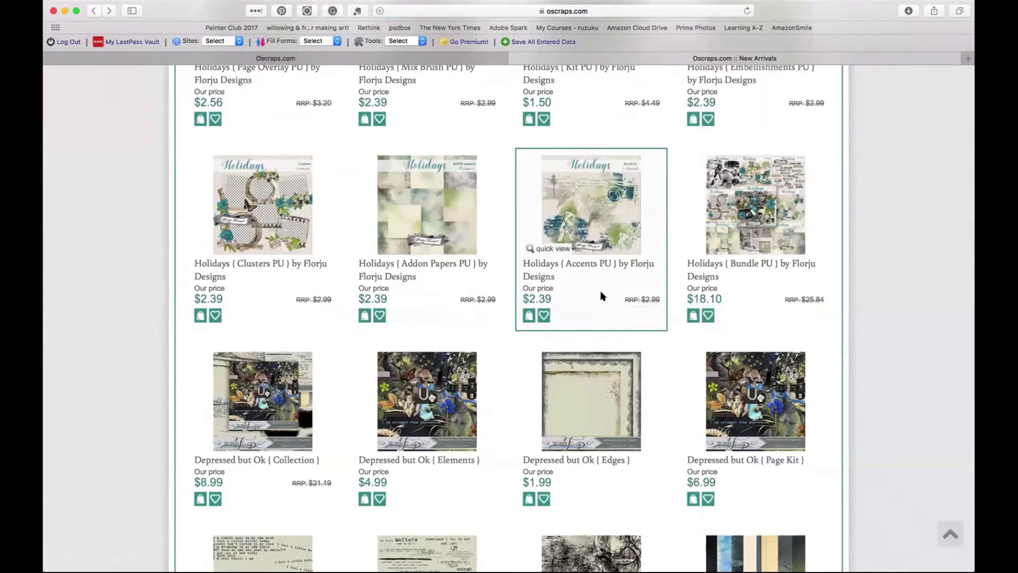
pyautogui.scroll(-2, 603, 296)
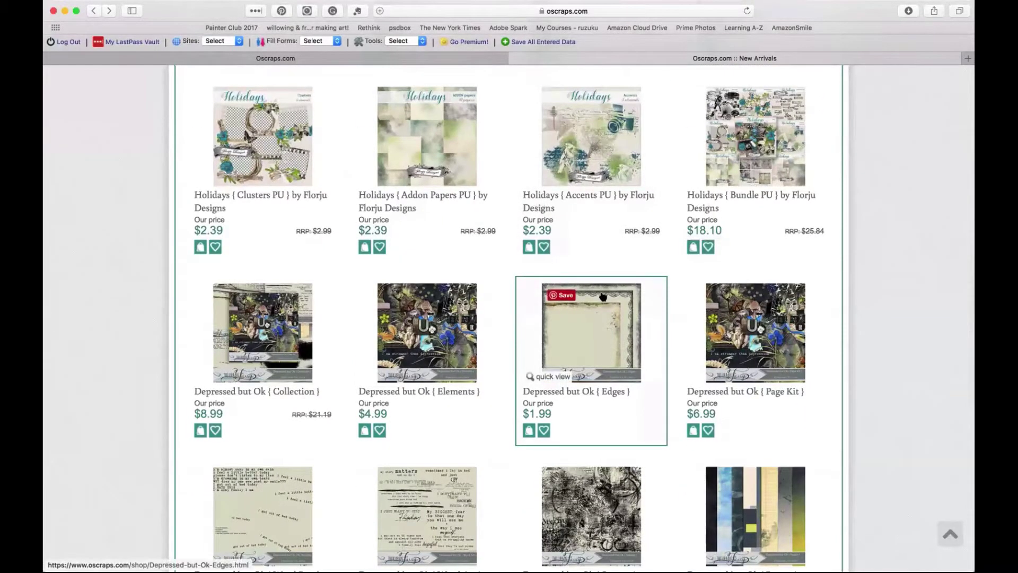
pyautogui.scroll(-2, 603, 296)
pyautogui.scroll(15, 603, 296)
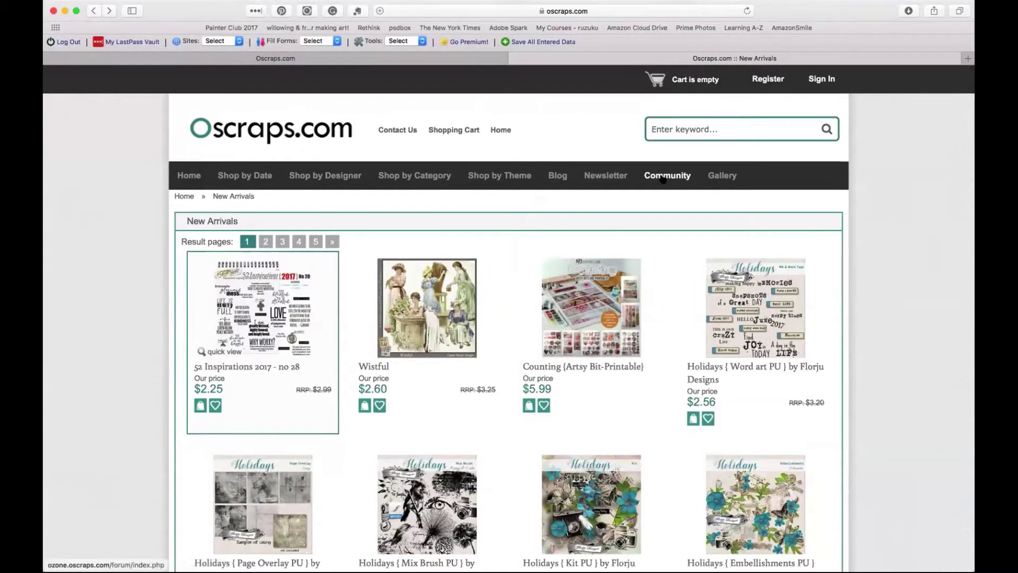
# - Open the community forum and look over its sections down to the current challenges
pyautogui.click(663, 177)
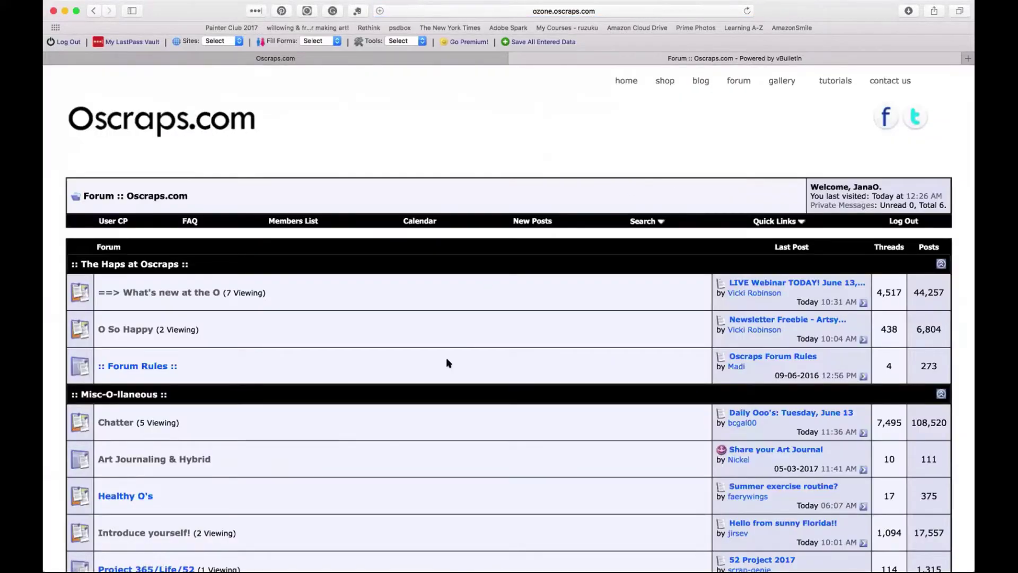
pyautogui.scroll(-3, 447, 361)
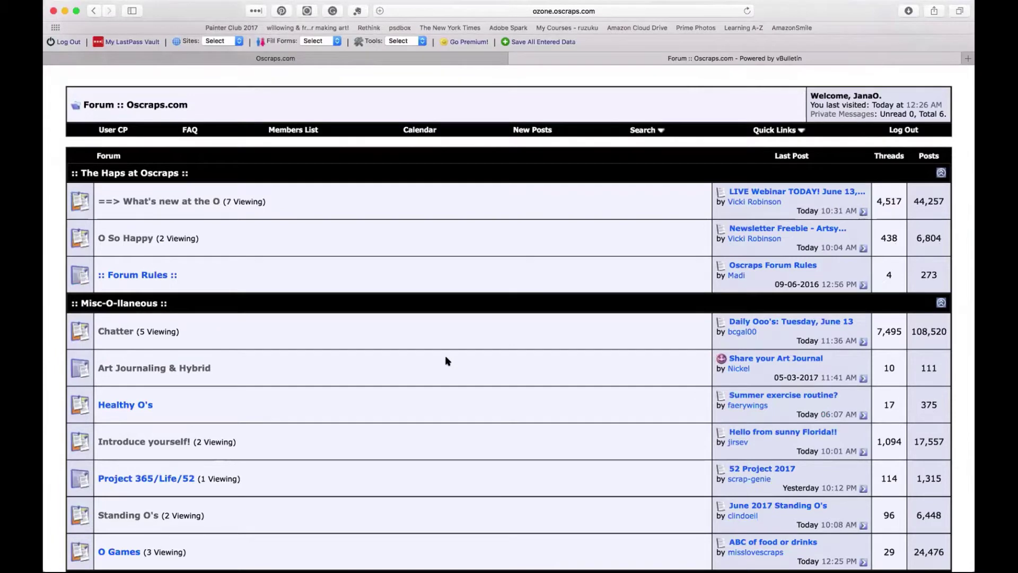
pyautogui.scroll(-5, 447, 360)
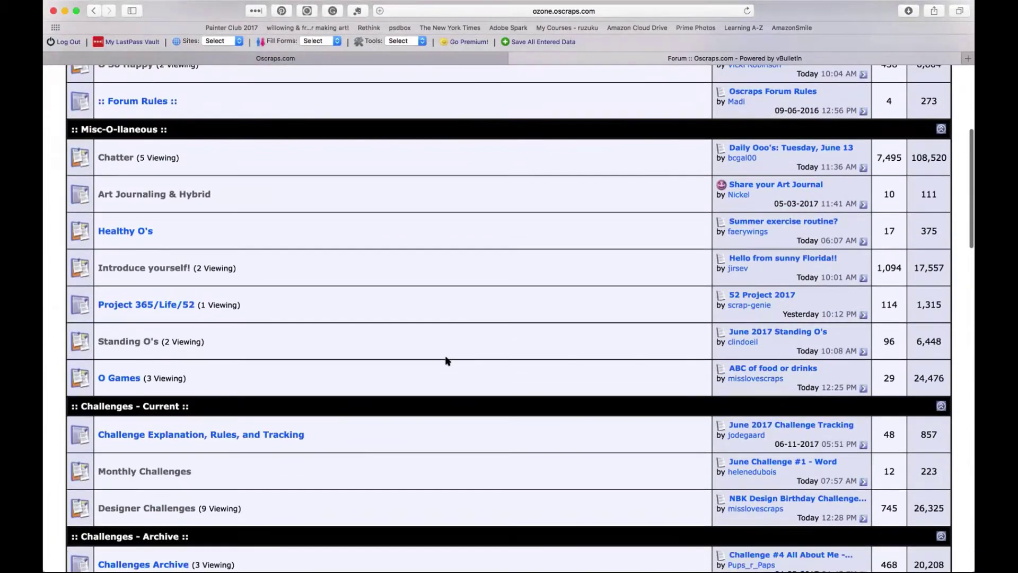
pyautogui.scroll(-2, 447, 361)
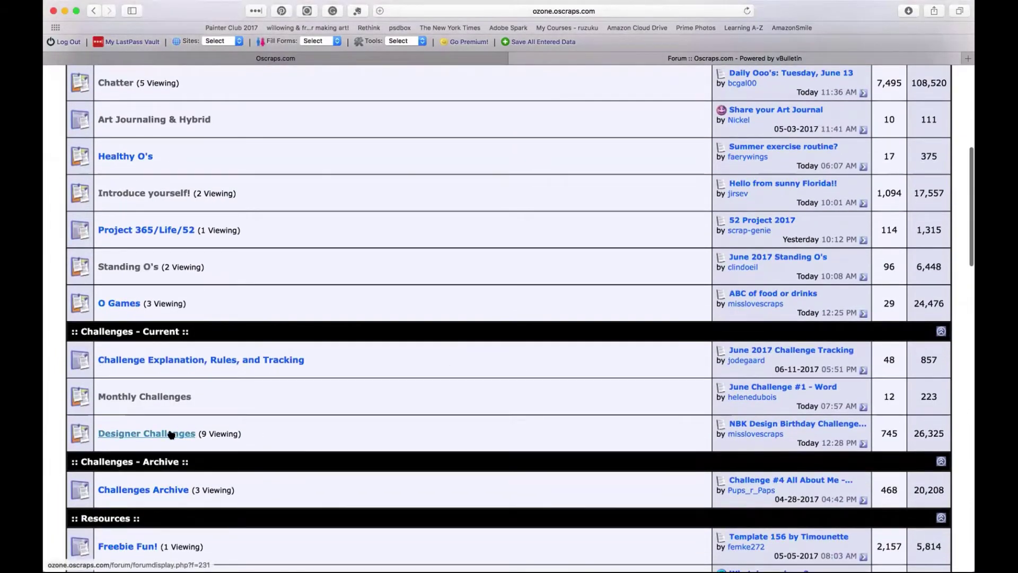
# - Open the Designer Challenges forum and examine its sticky and older challenge threads, including their previews
pyautogui.click(171, 434)
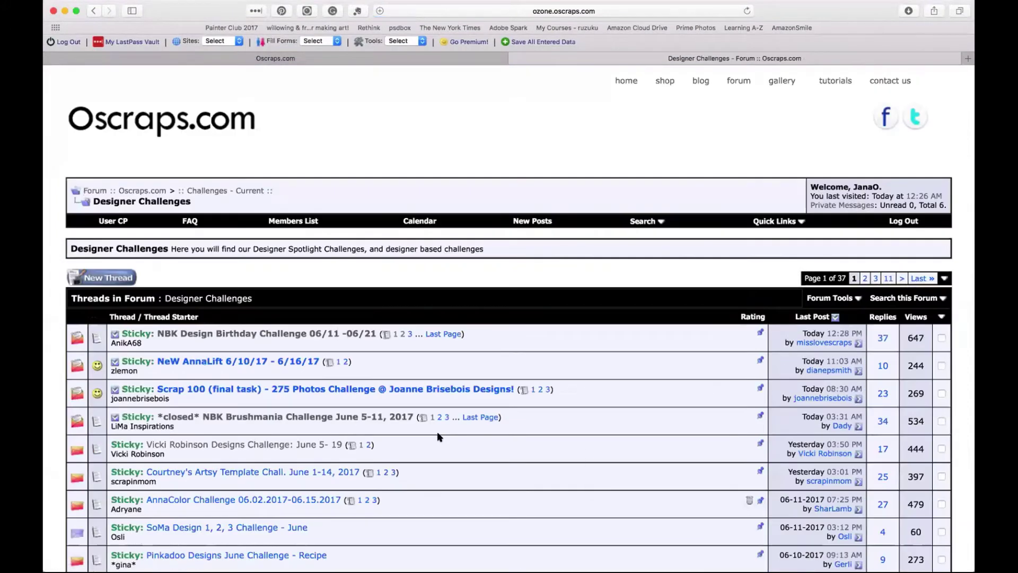
pyautogui.moveTo(438, 436)
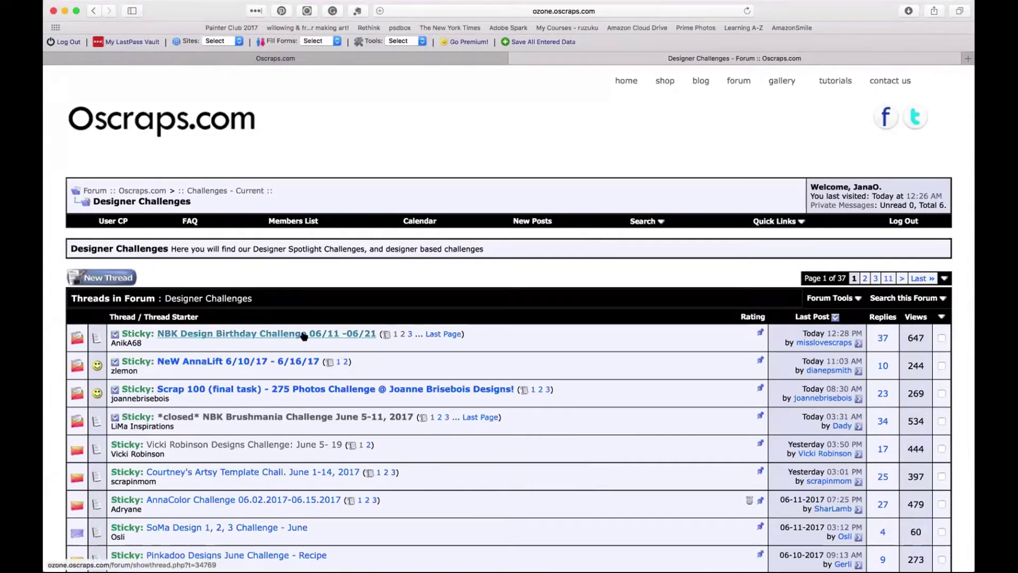
pyautogui.moveTo(402, 349)
pyautogui.scroll(-1, 402, 348)
pyautogui.moveTo(228, 335)
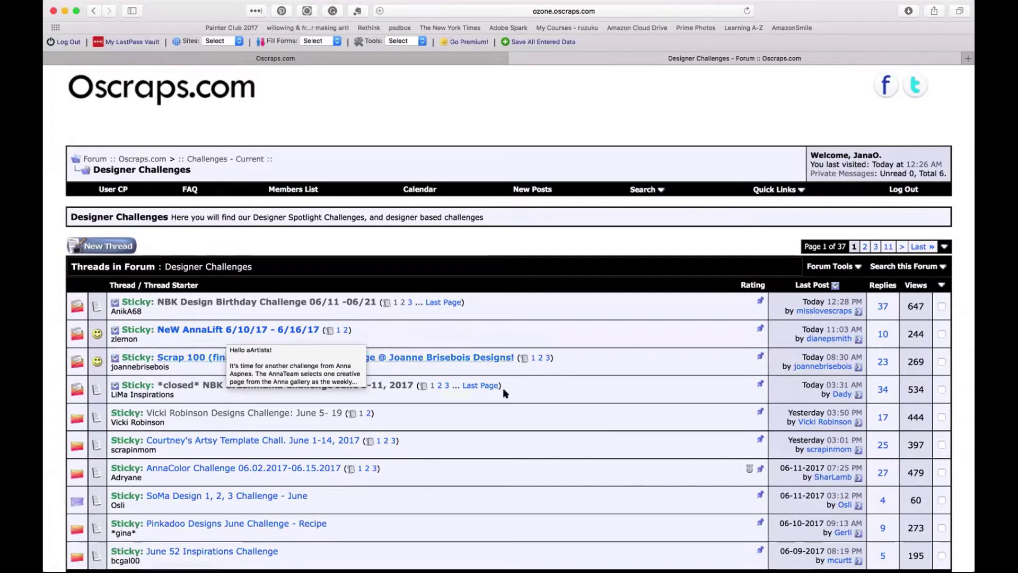
pyautogui.scroll(-2, 498, 406)
pyautogui.moveTo(278, 360)
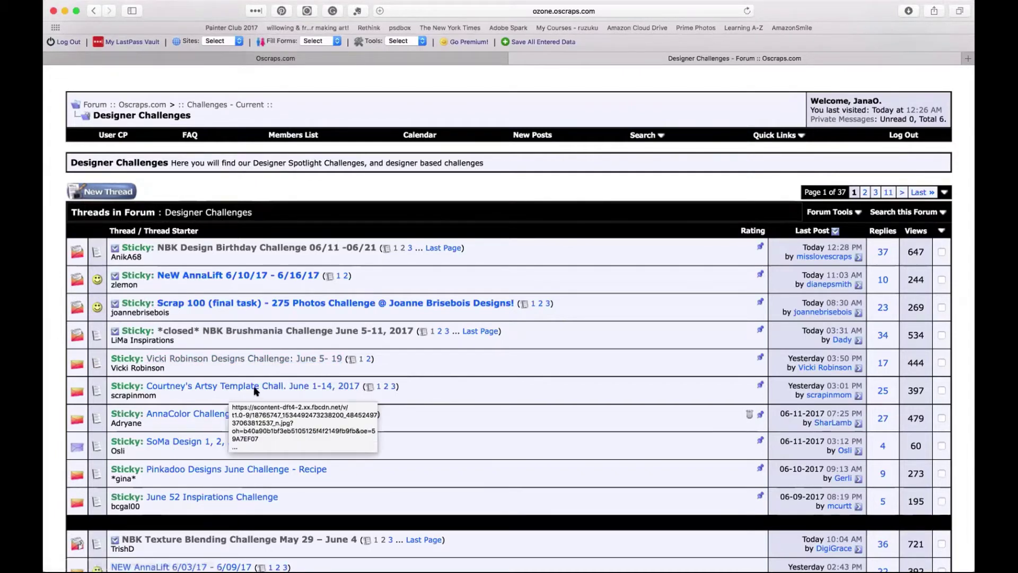
pyautogui.scroll(-1, 468, 393)
pyautogui.scroll(-3, 468, 393)
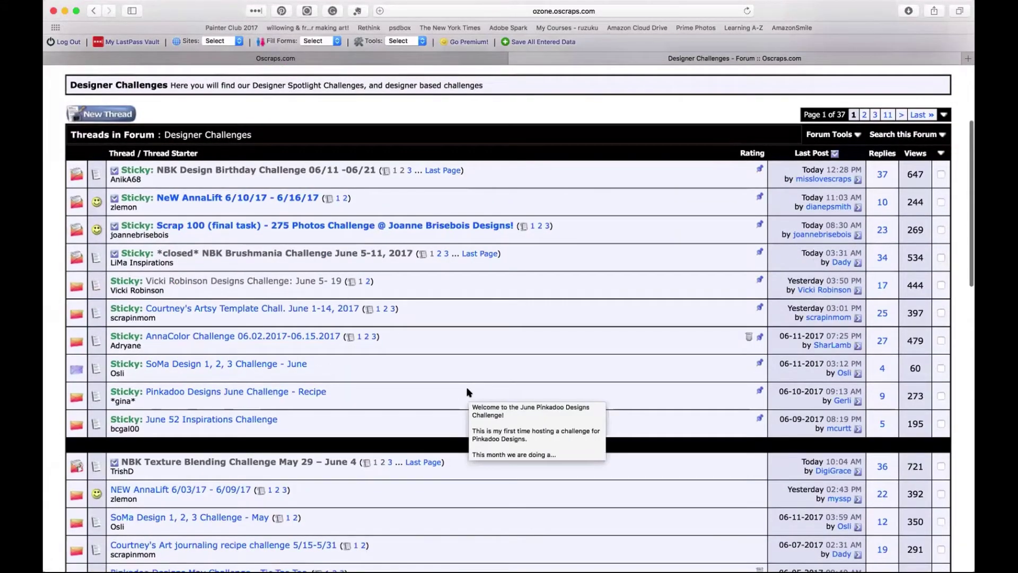
pyautogui.scroll(-1, 467, 392)
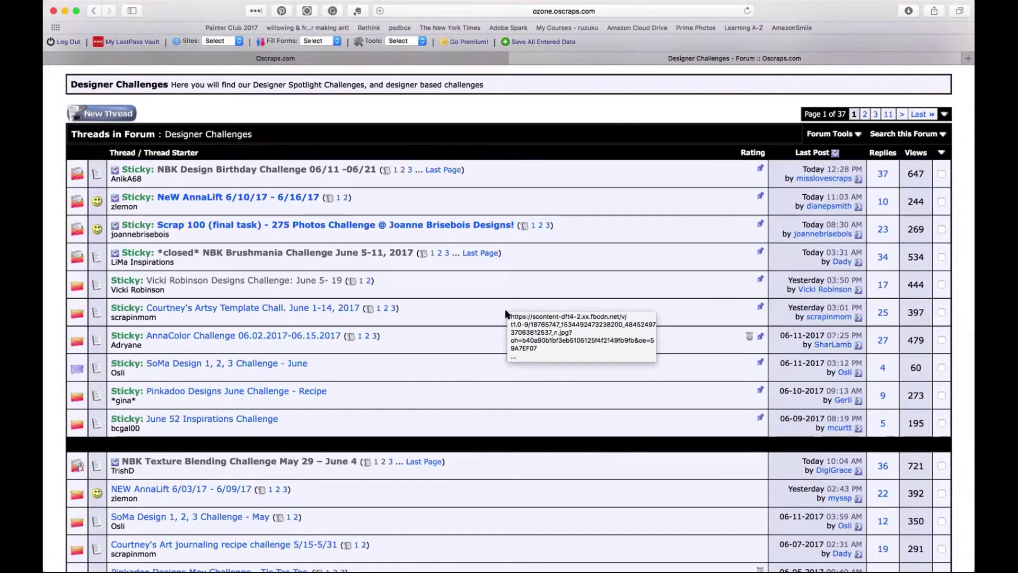
pyautogui.scroll(-5, 505, 305)
pyautogui.scroll(8, 506, 313)
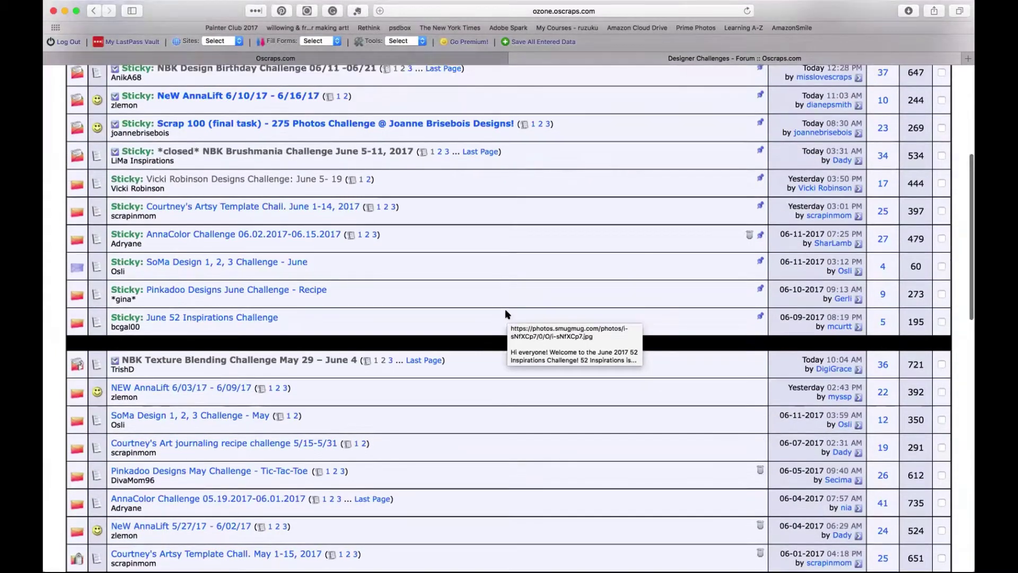
pyautogui.scroll(4, 506, 318)
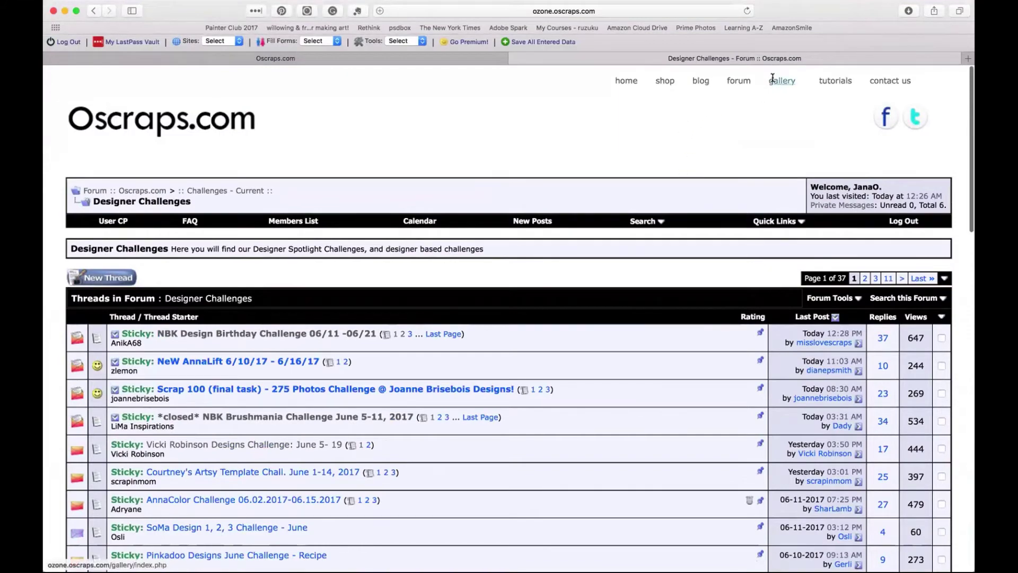
# - Return to the forum index and review the Misc-O-llaneous and Challenges sections
pyautogui.click(737, 80)
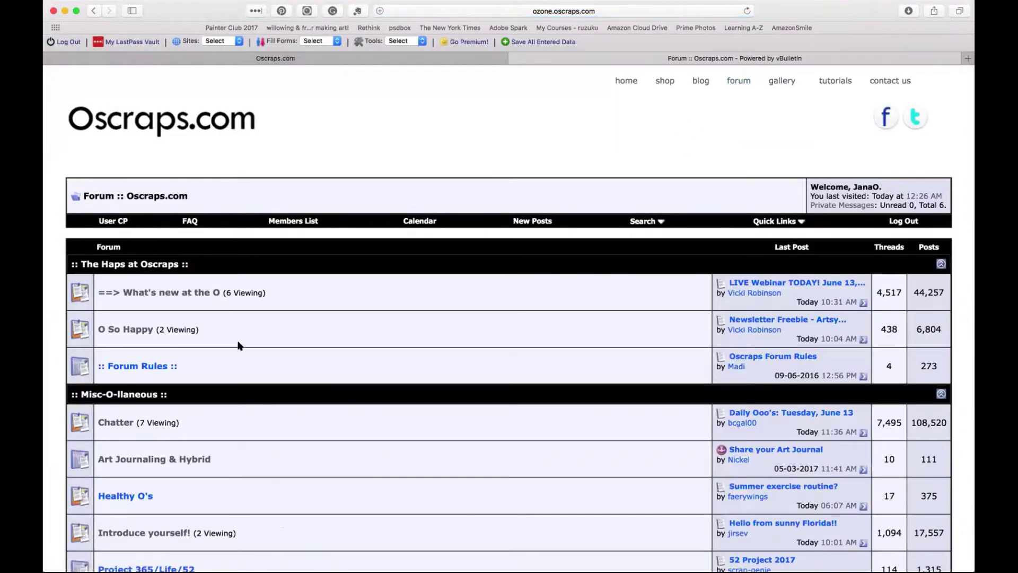
pyautogui.scroll(-4, 265, 350)
pyautogui.scroll(-8, 291, 354)
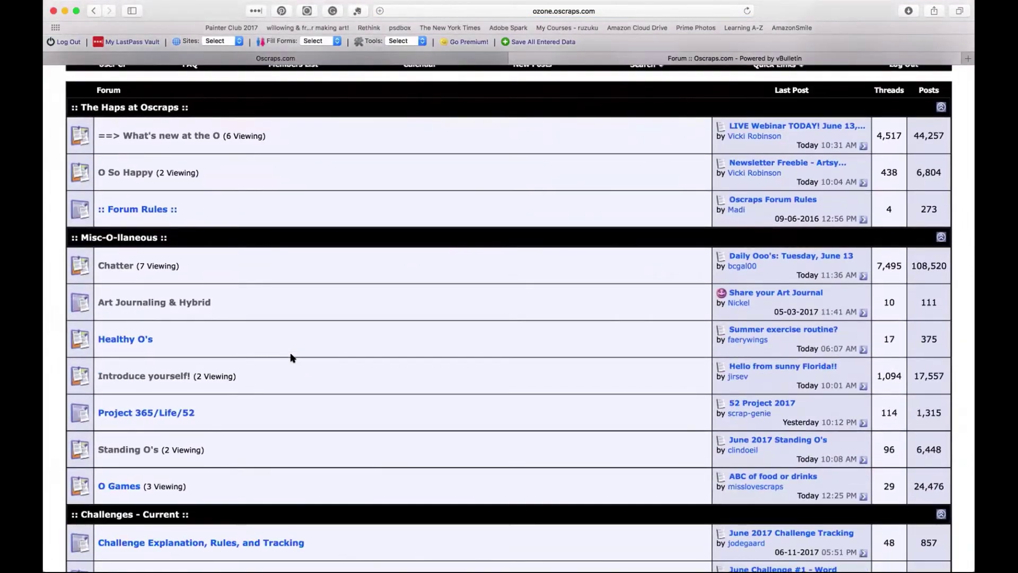
pyautogui.scroll(-1, 290, 357)
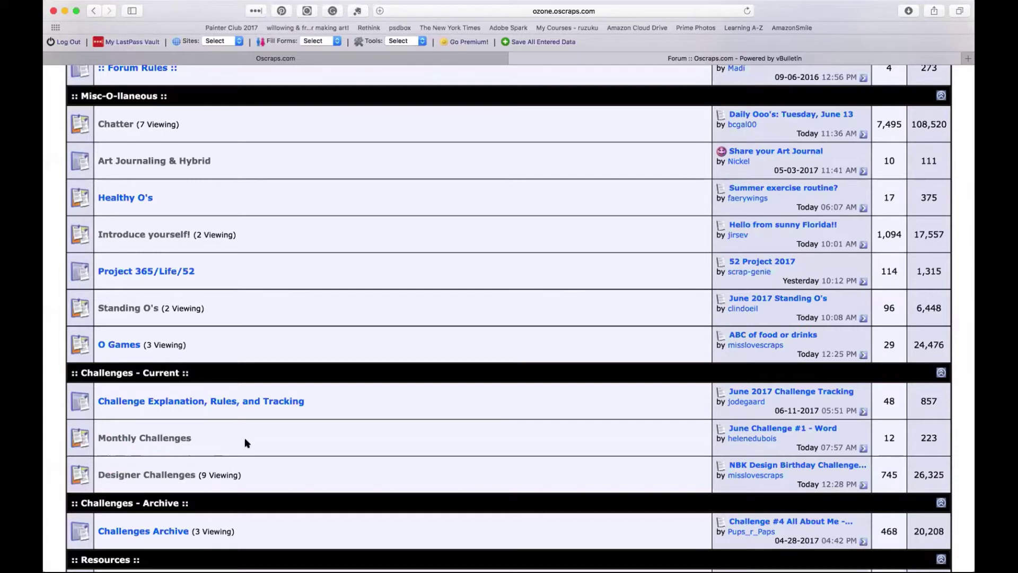
pyautogui.scroll(2, 358, 205)
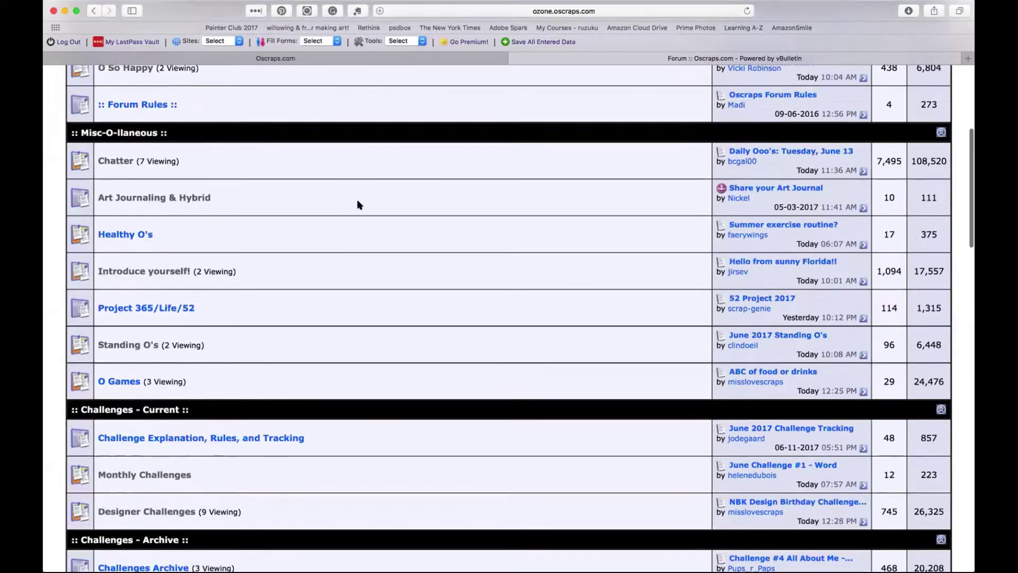
pyautogui.scroll(10, 359, 205)
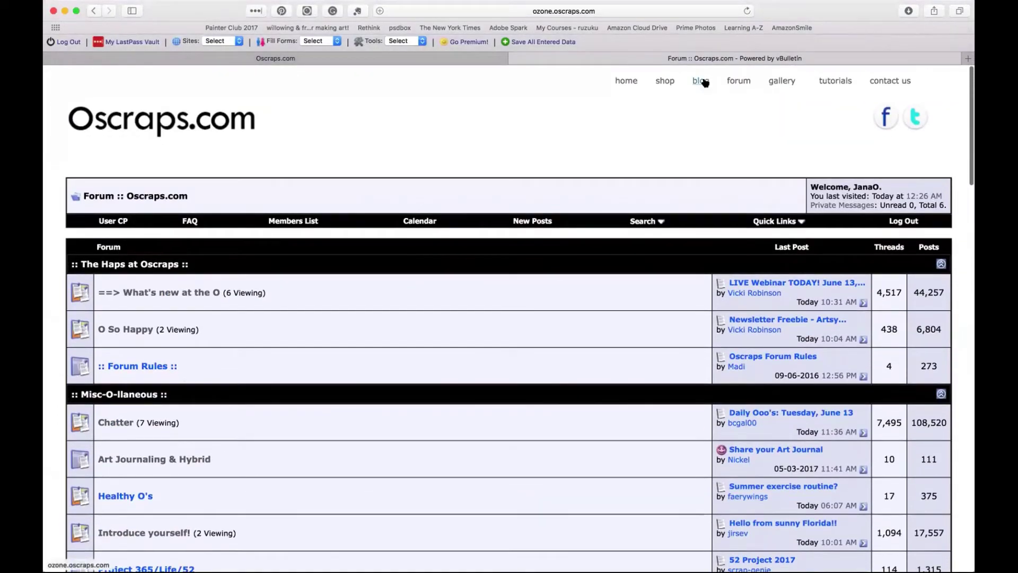
# - Open the Oscraps blog and look over the most recent posts
pyautogui.click(704, 81)
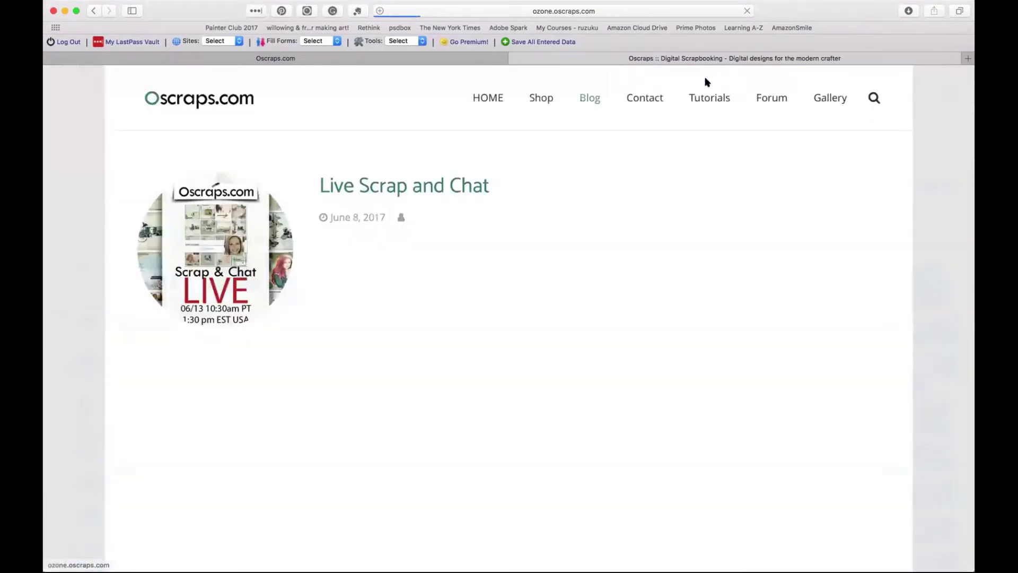
pyautogui.scroll(-3, 669, 349)
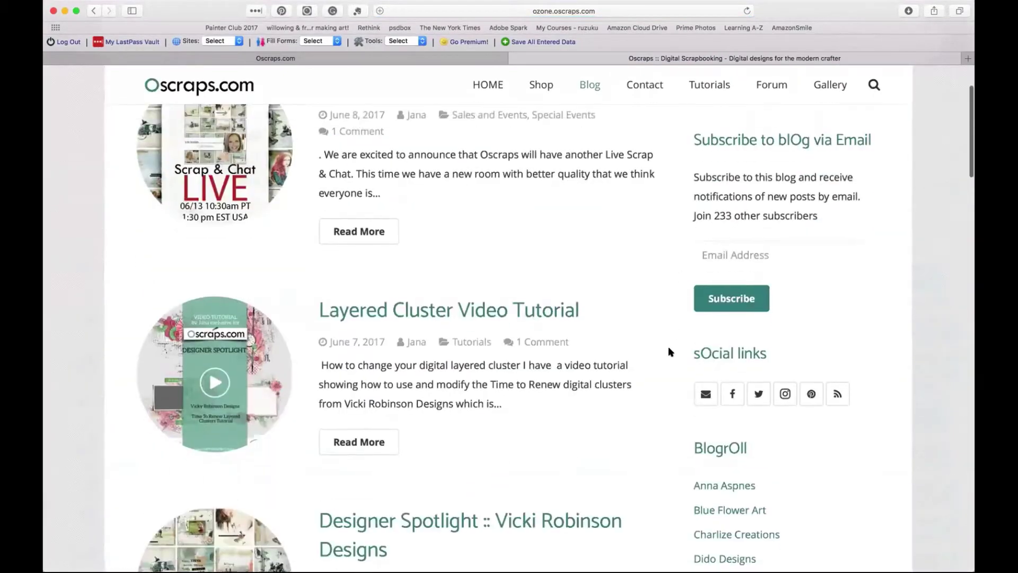
pyautogui.scroll(-4, 669, 352)
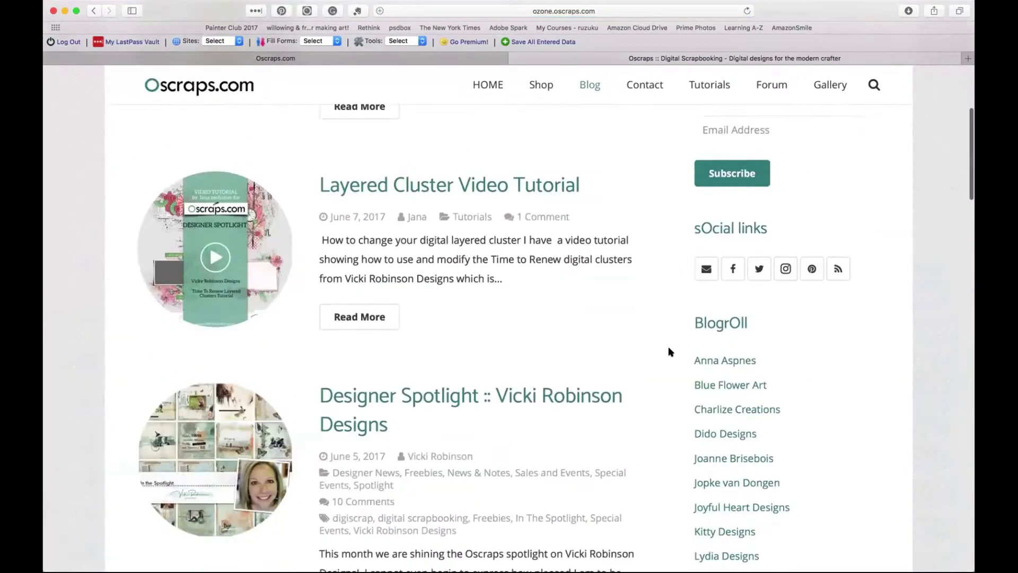
pyautogui.scroll(3, 666, 350)
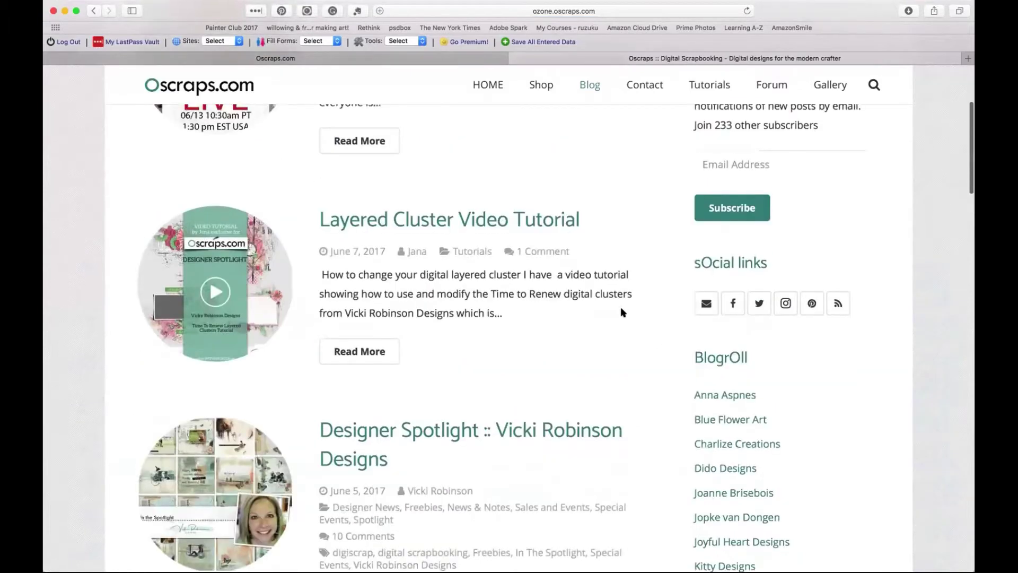
# - View the Layered Cluster Video Tutorial post, then go back to the blog listing
pyautogui.click(542, 225)
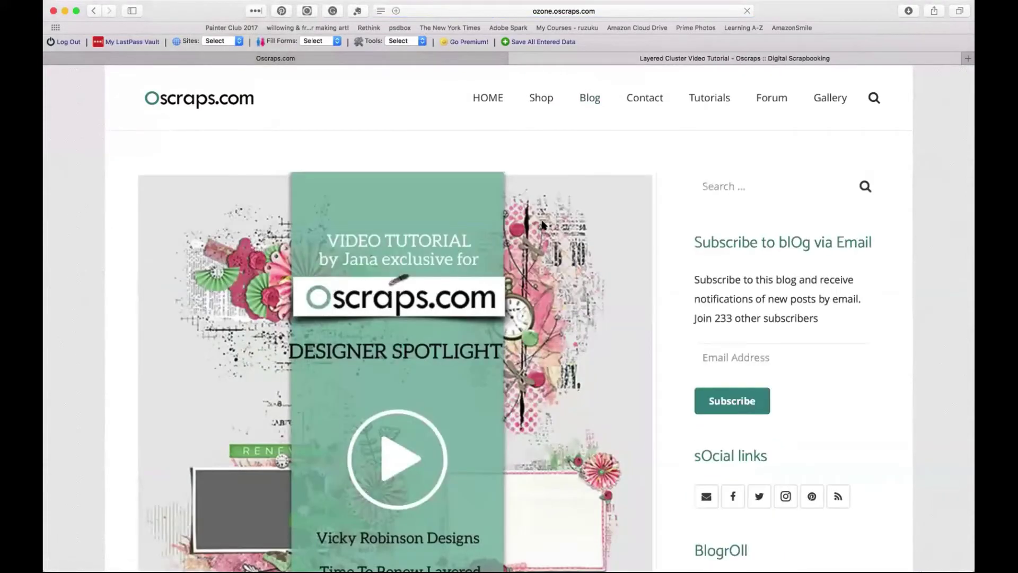
pyautogui.scroll(-5, 622, 286)
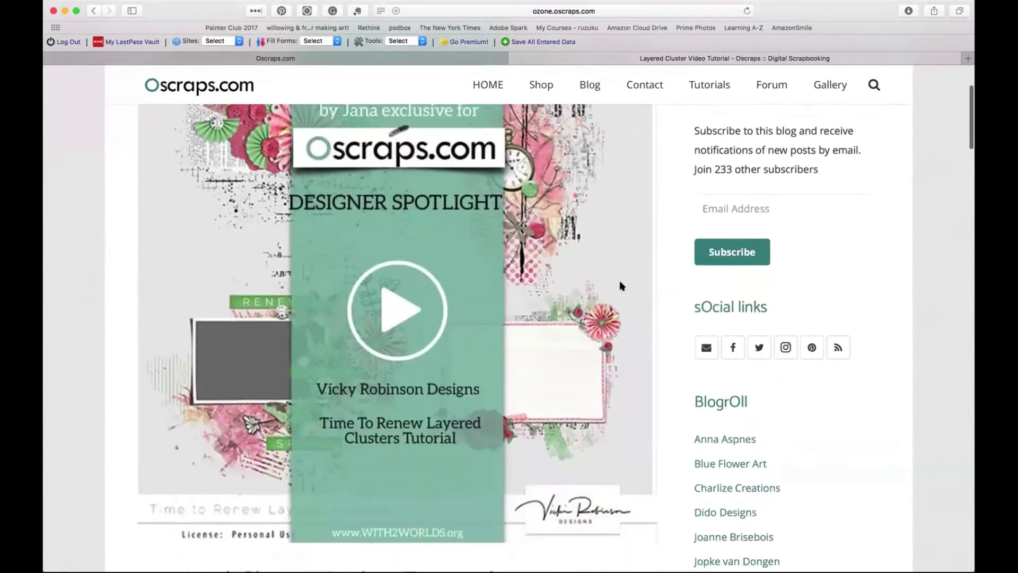
pyautogui.scroll(-3, 622, 286)
pyautogui.click(94, 10)
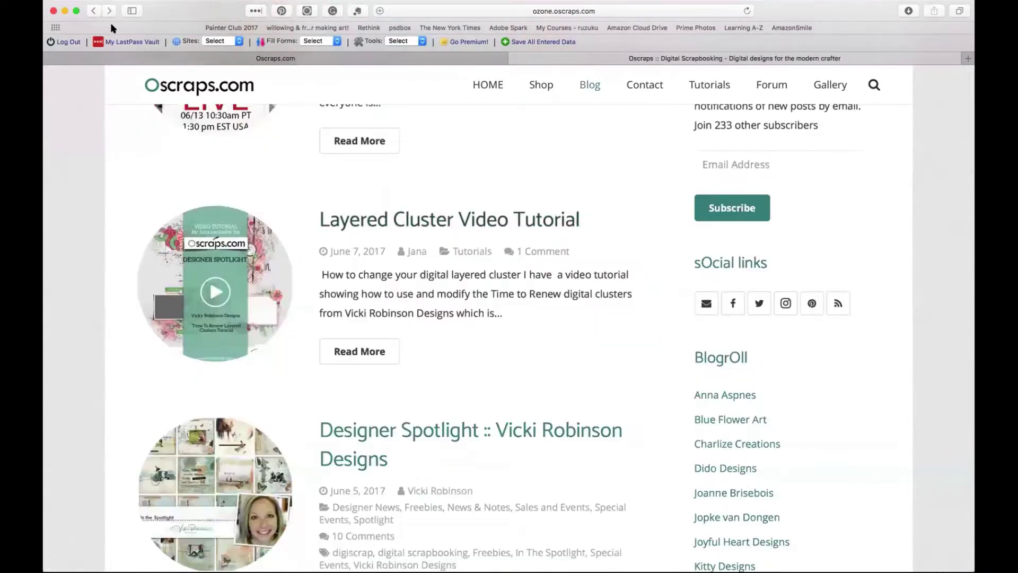
# - Examine the older blog posts through One Kit Two Ways Scrapbook Challenge, then return toward the start of the listing
pyautogui.scroll(-6, 638, 330)
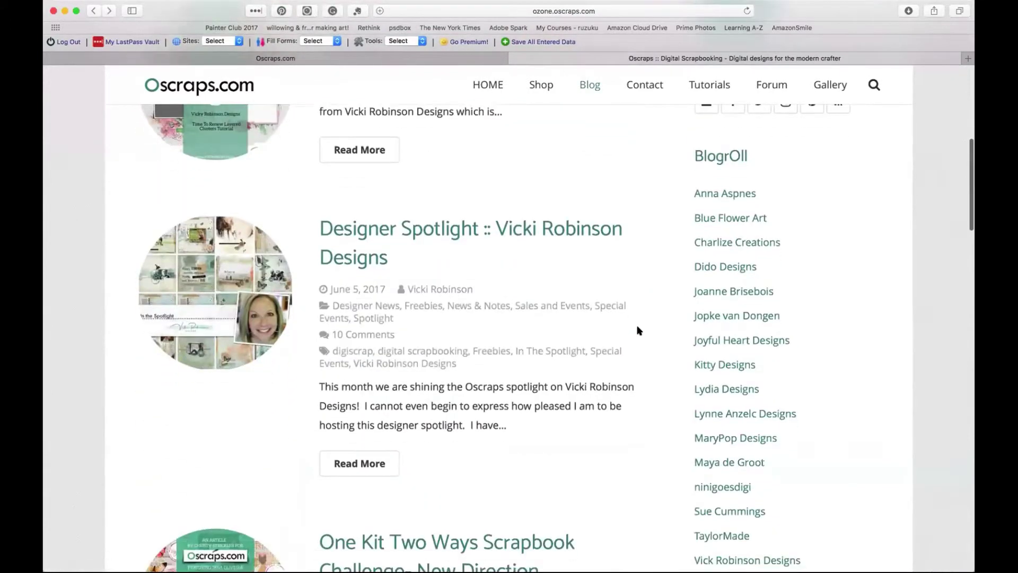
pyautogui.scroll(-4, 638, 330)
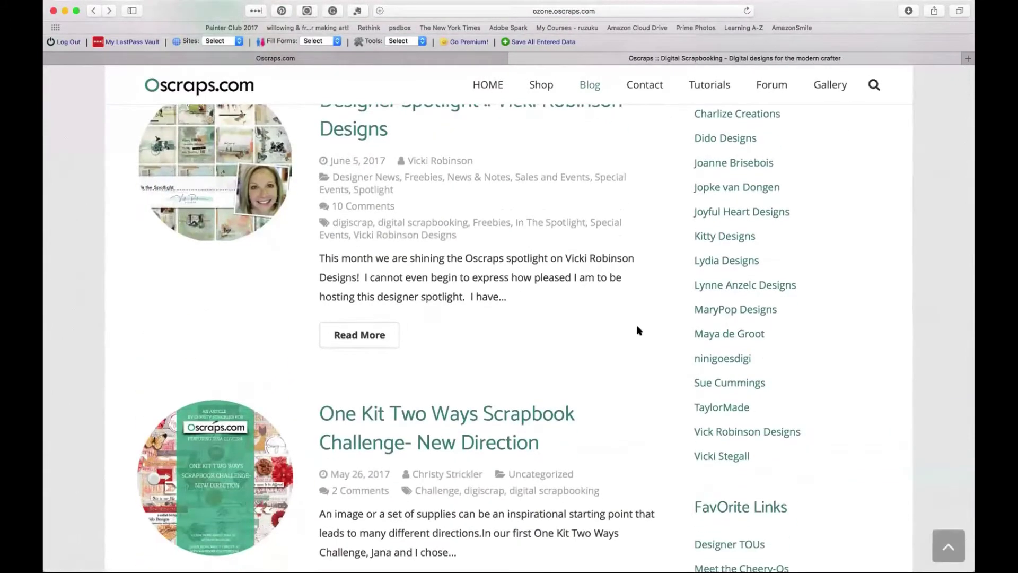
pyautogui.scroll(-5, 638, 330)
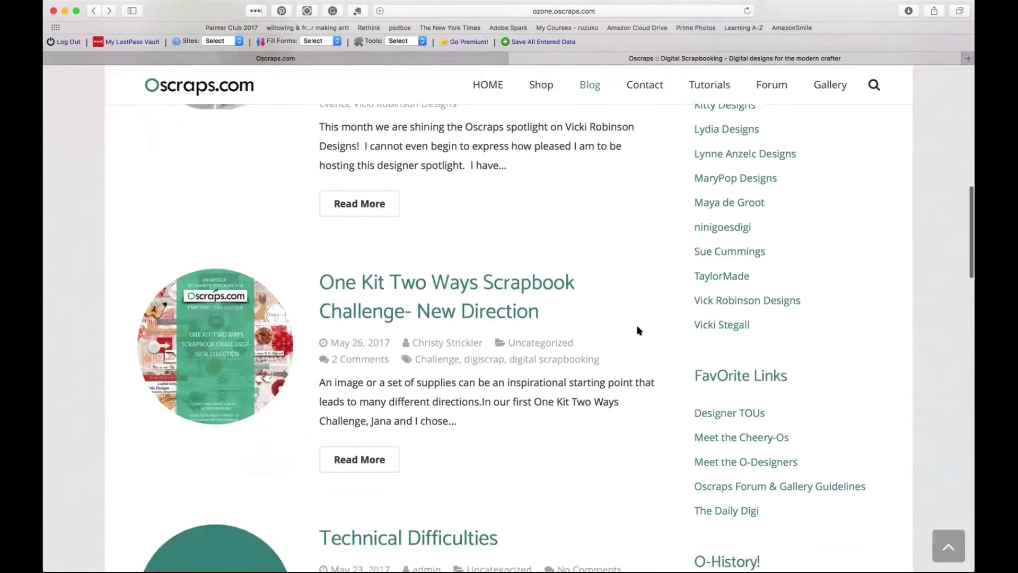
pyautogui.scroll(-1, 638, 330)
pyautogui.scroll(3, 638, 330)
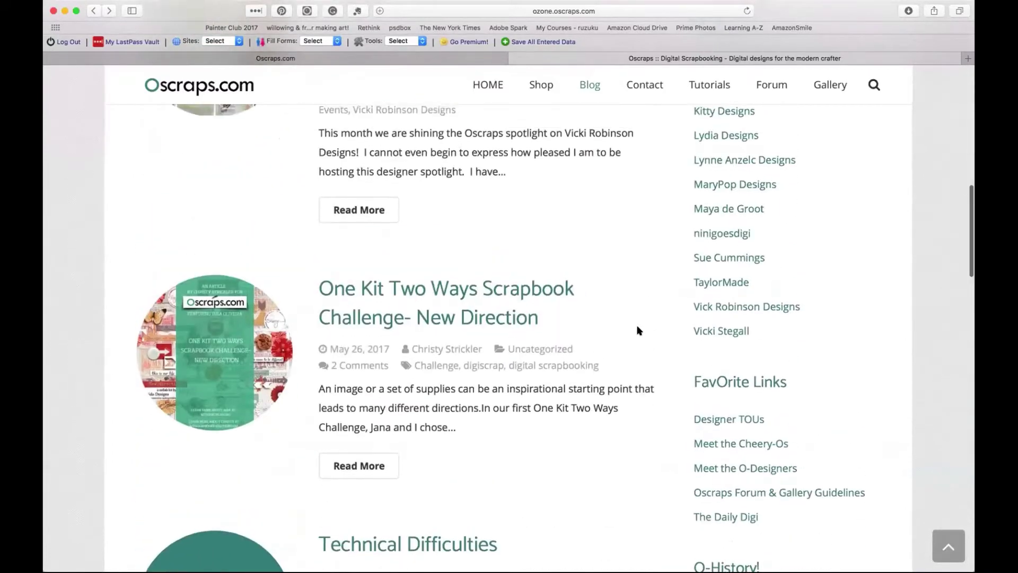
pyautogui.scroll(2, 638, 330)
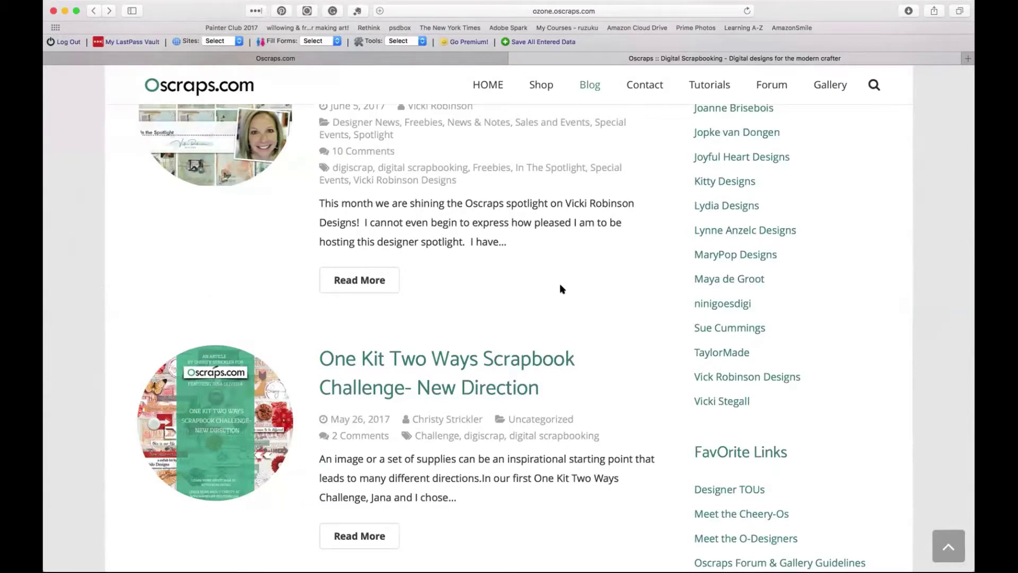
pyautogui.scroll(8, 559, 283)
# - Go back to the shop, open the Vicki Robinson Designs store from the designer list, and look over its categories and products
pyautogui.click(536, 84)
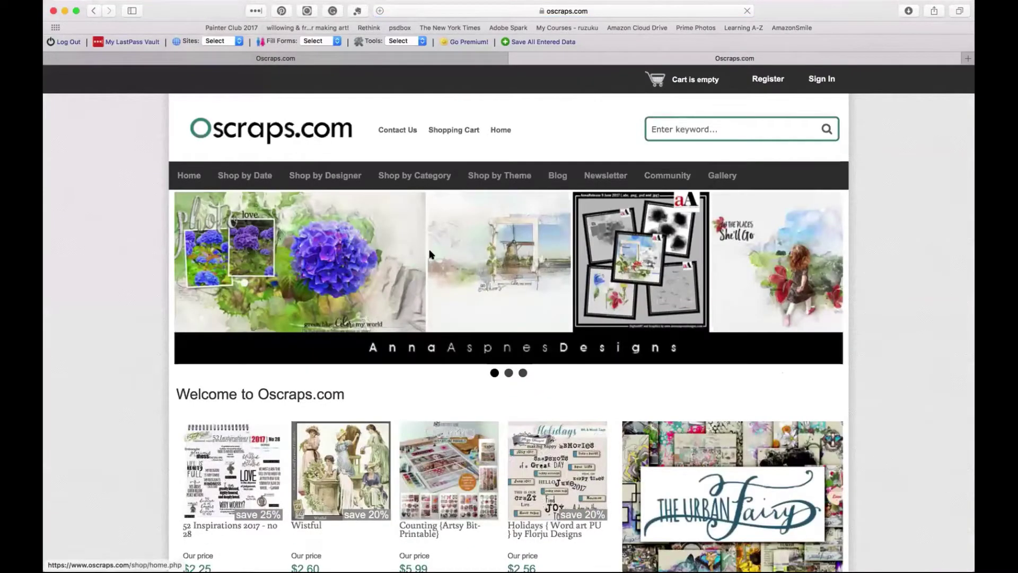
pyautogui.moveTo(333, 172)
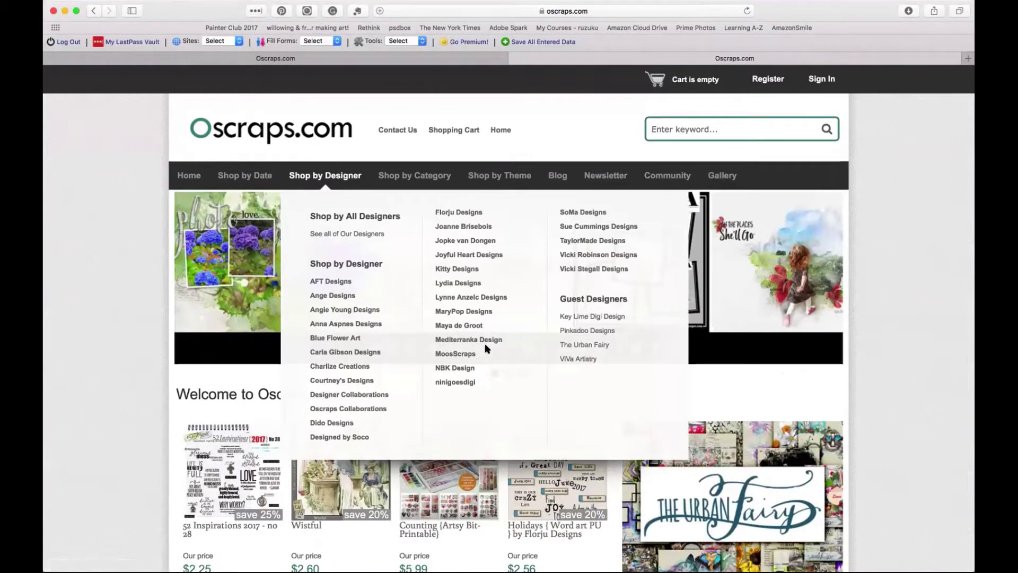
pyautogui.click(582, 255)
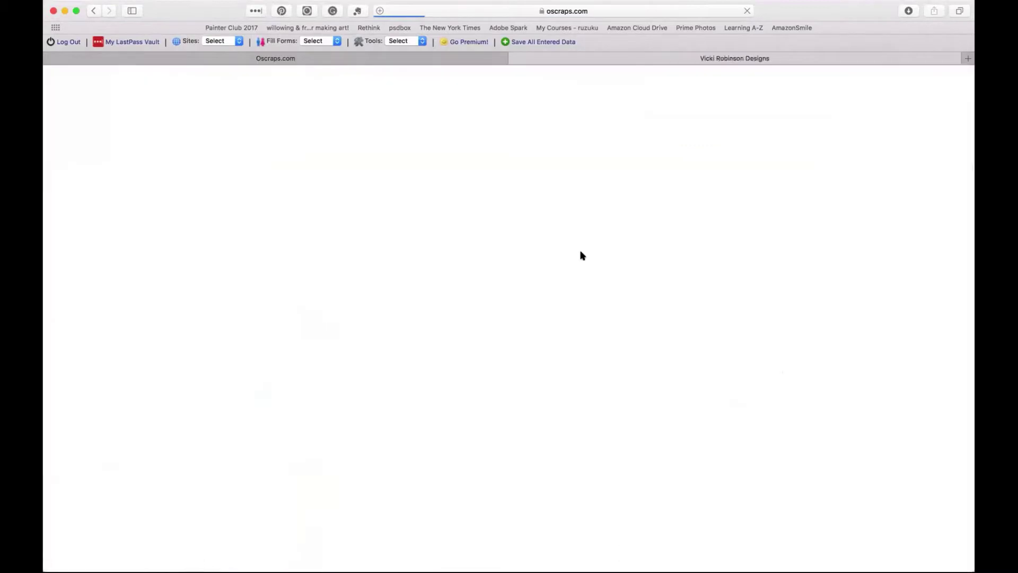
pyautogui.scroll(-1, 745, 395)
pyautogui.scroll(-8, 745, 395)
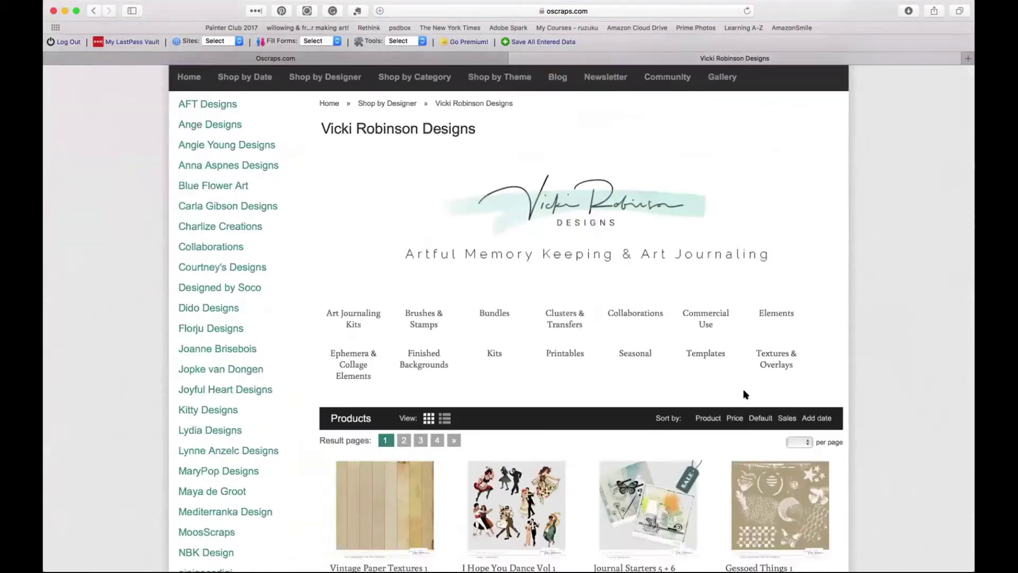
pyautogui.scroll(-4, 744, 394)
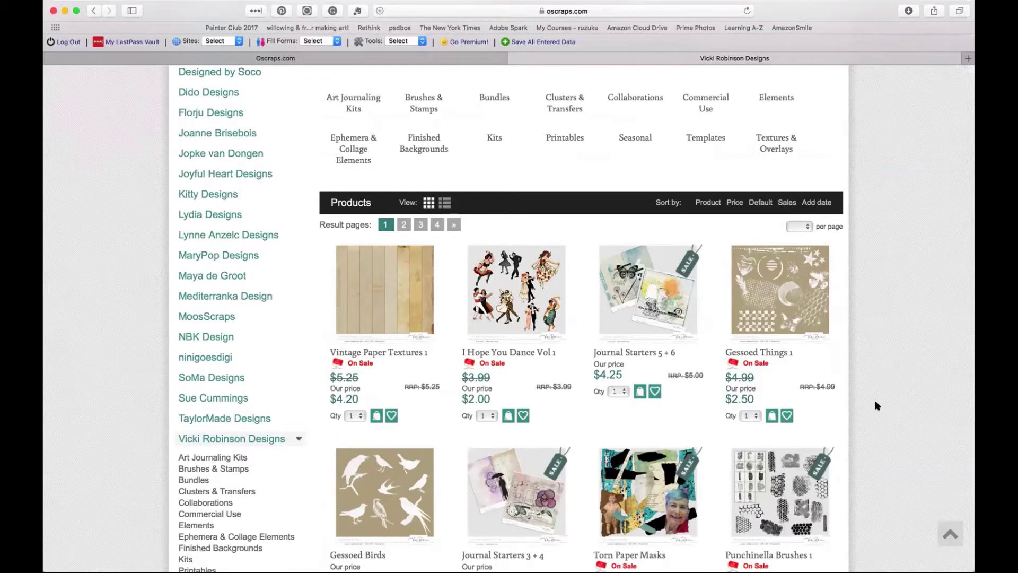
pyautogui.scroll(-3, 817, 350)
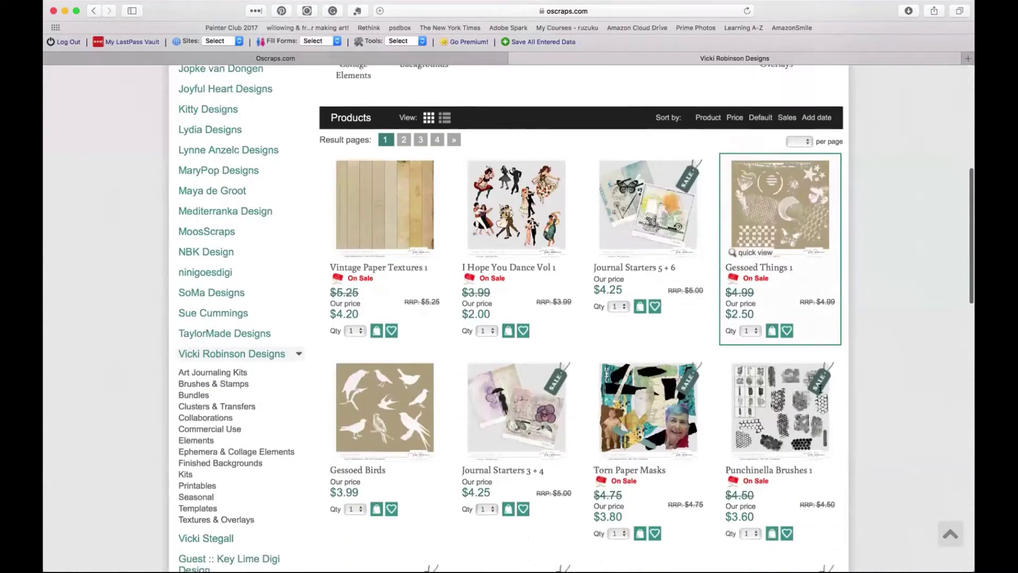
# - Look over the rest of the first page of products in the Vicki Robinson Designs store
pyautogui.scroll(-3, 821, 392)
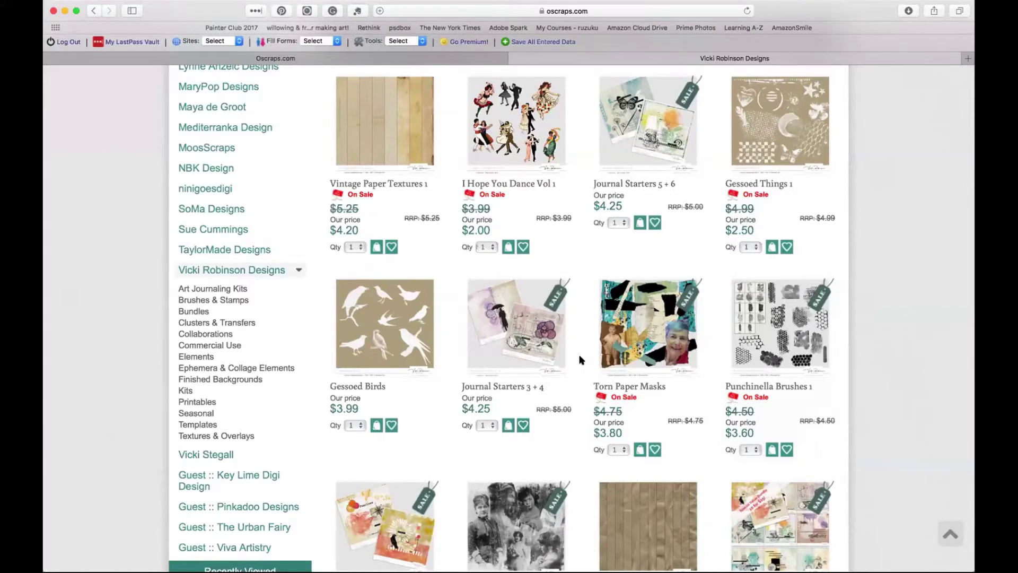
pyautogui.moveTo(599, 380)
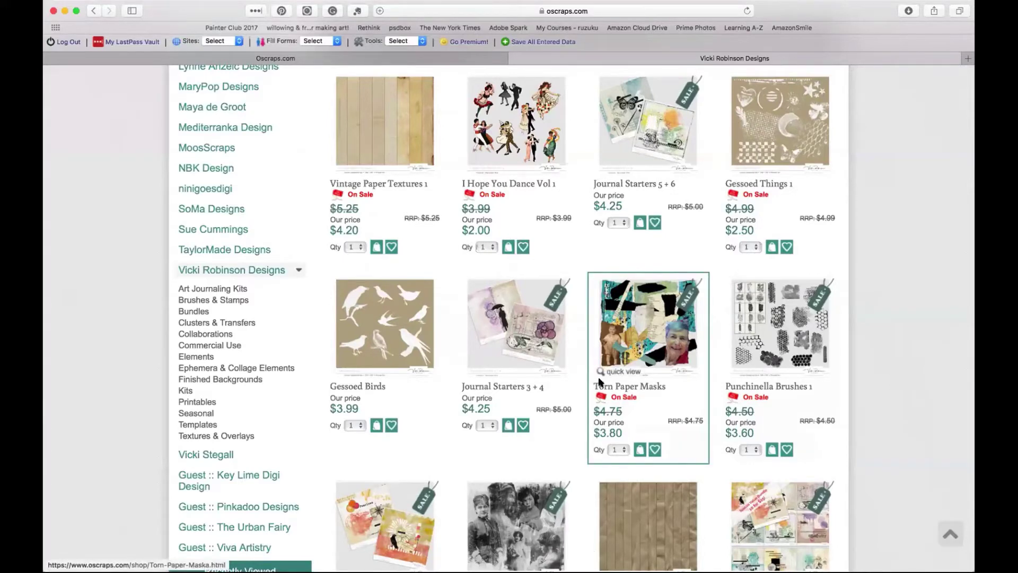
pyautogui.scroll(-5, 599, 381)
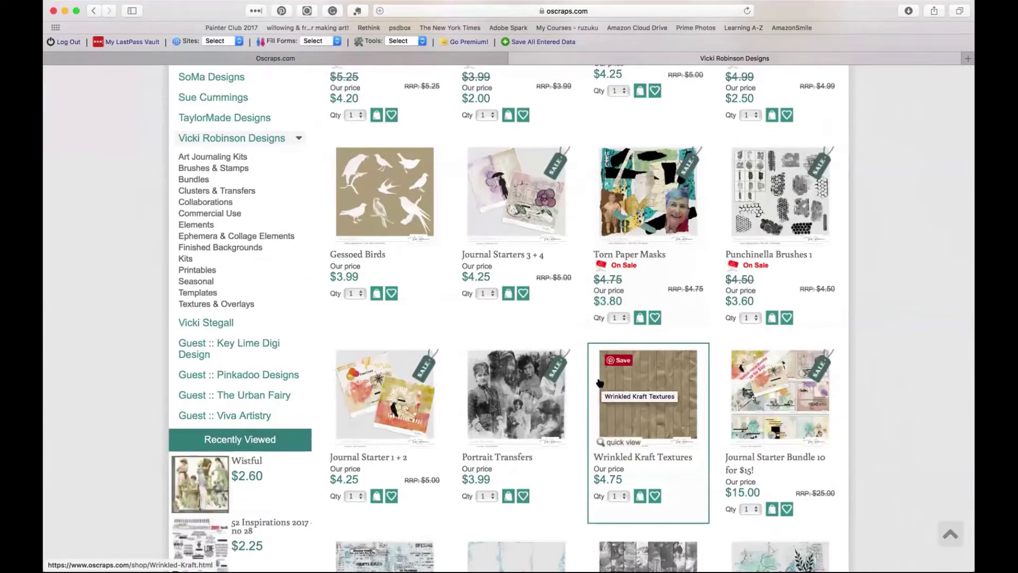
pyautogui.scroll(-7, 599, 382)
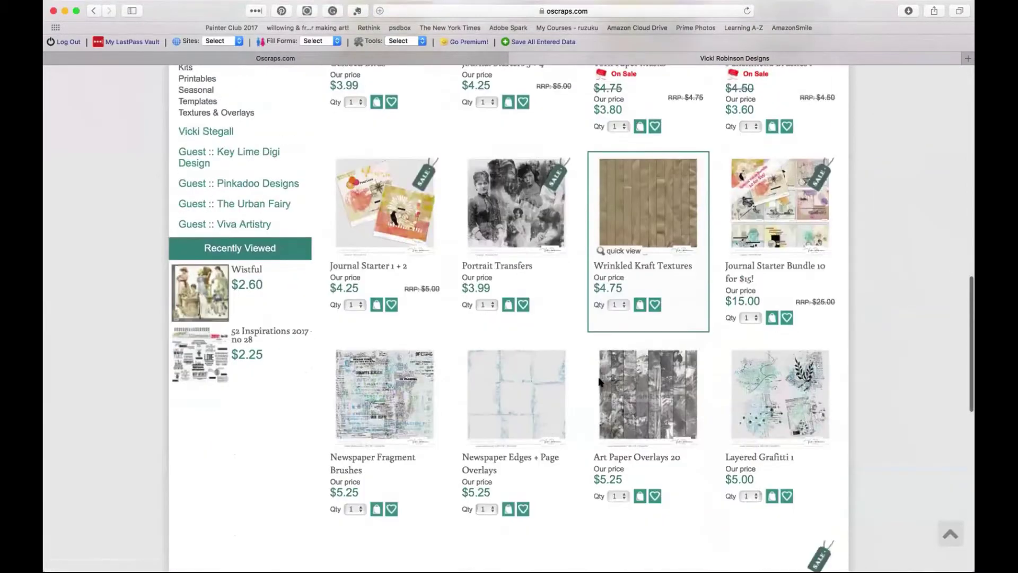
pyautogui.scroll(-9, 599, 381)
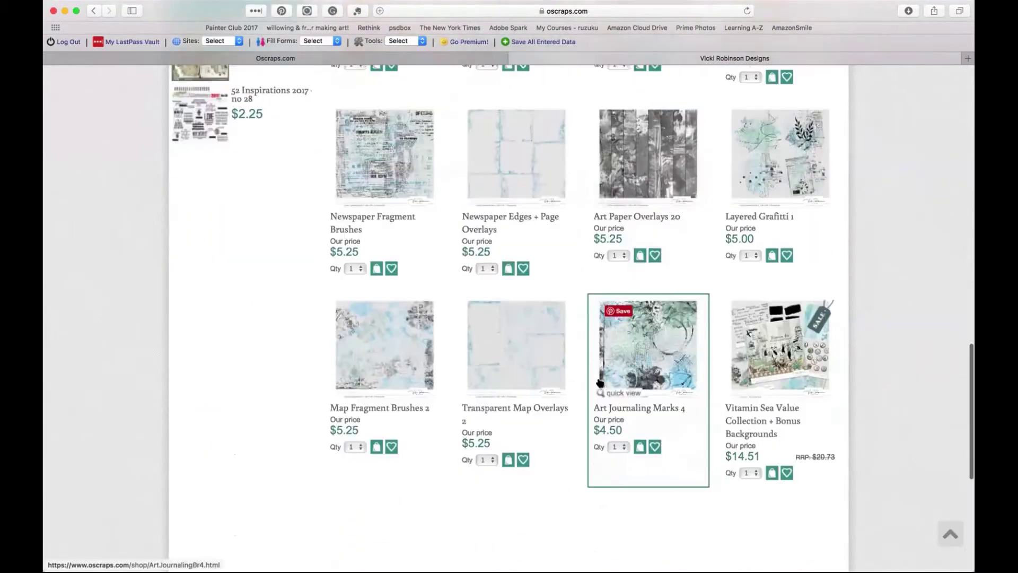
pyautogui.scroll(-7, 600, 380)
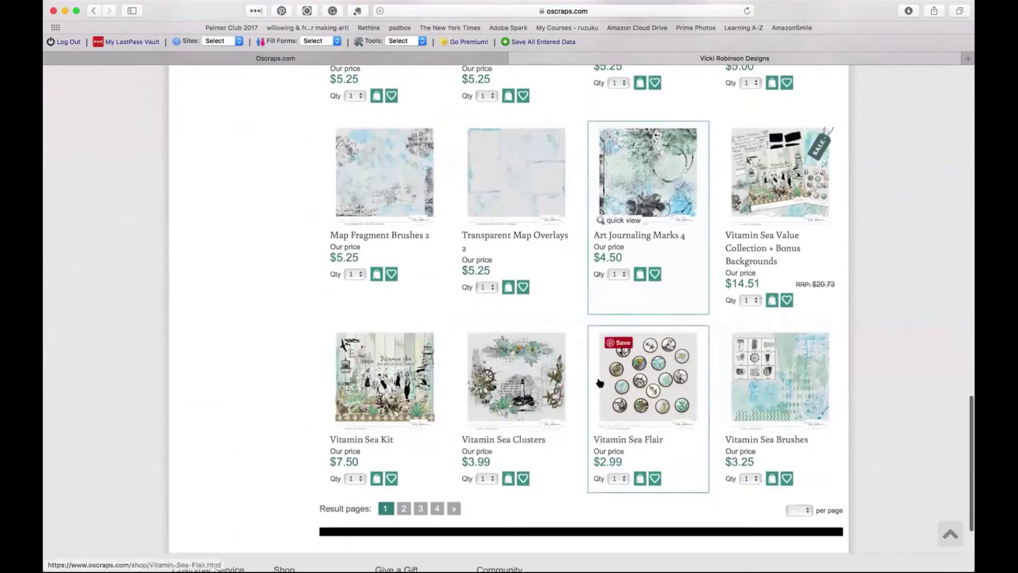
pyautogui.scroll(15, 600, 382)
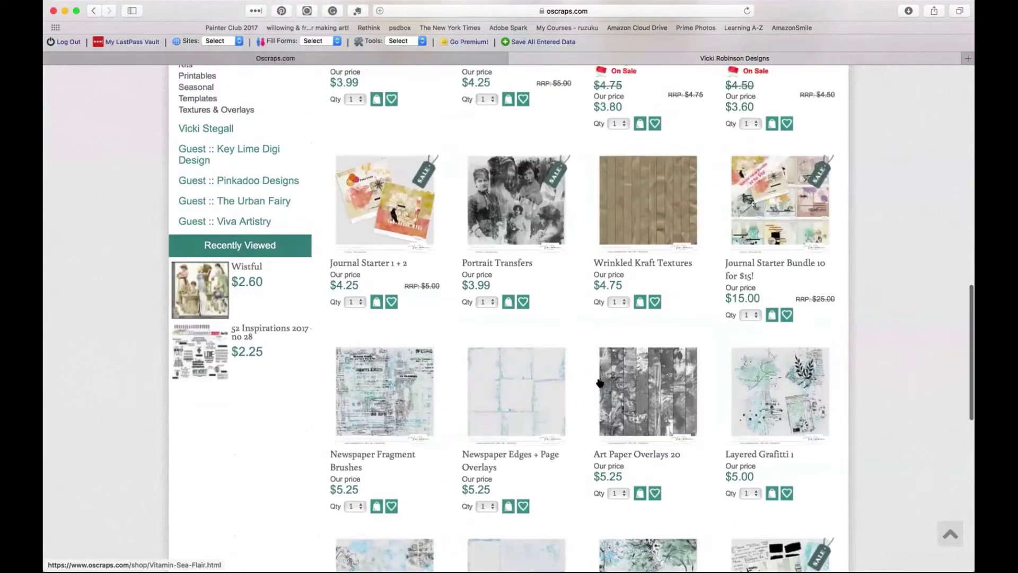
pyautogui.scroll(9, 599, 382)
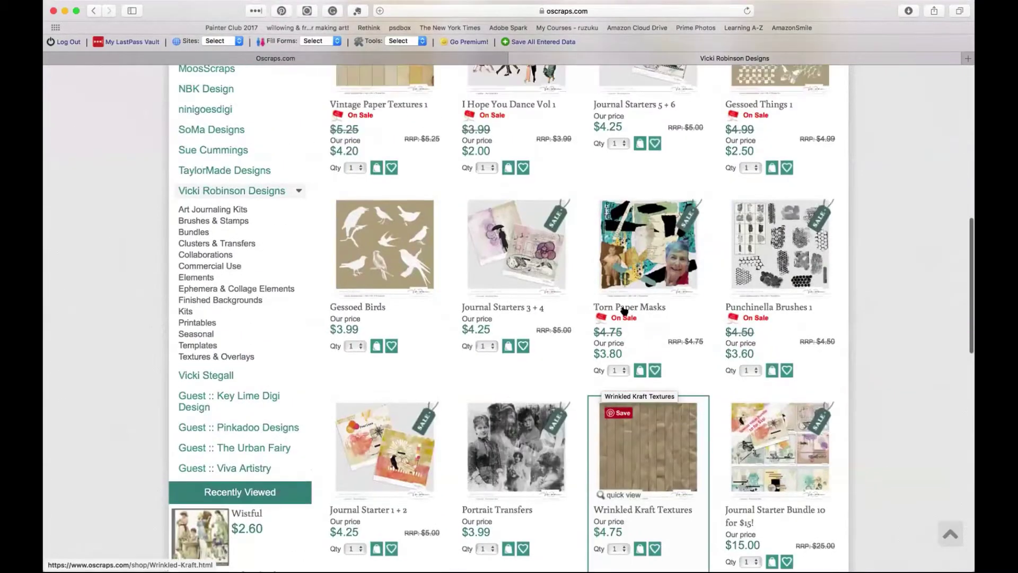
# - Open the Journal Starters 5 + 6 product page and view its preview images and details
pyautogui.scroll(3, 625, 312)
pyautogui.click(643, 169)
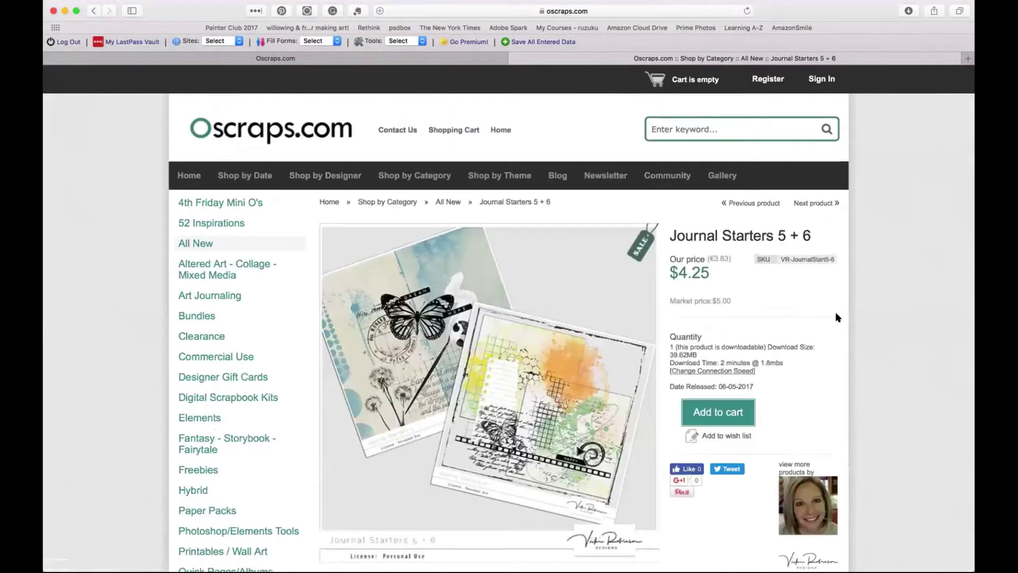
pyautogui.scroll(-3, 837, 317)
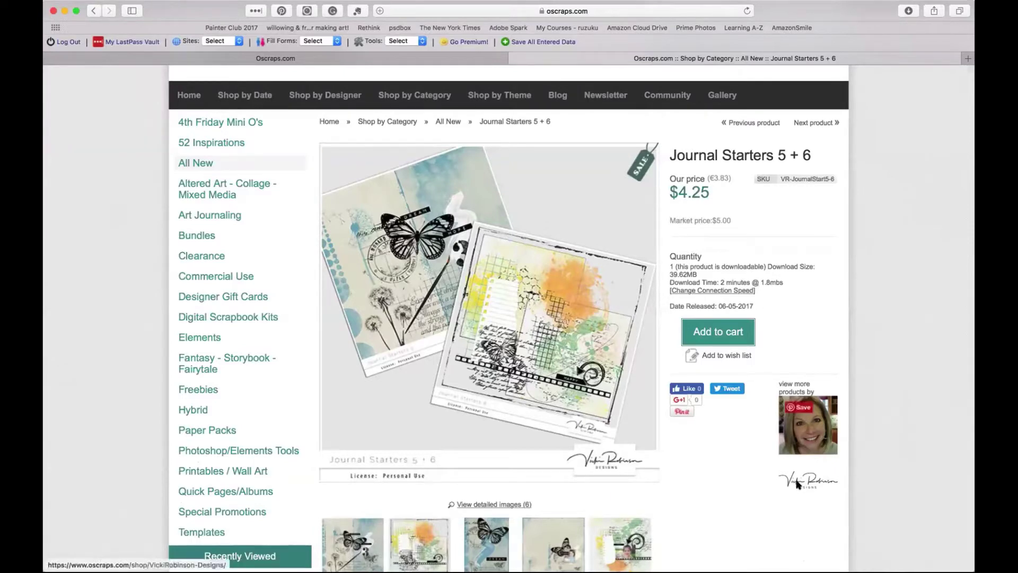
# - Switch to Photoshop Elements, bring up the layoutwebinar1.psd layout and display its layers
pyautogui.press('super+Tab')
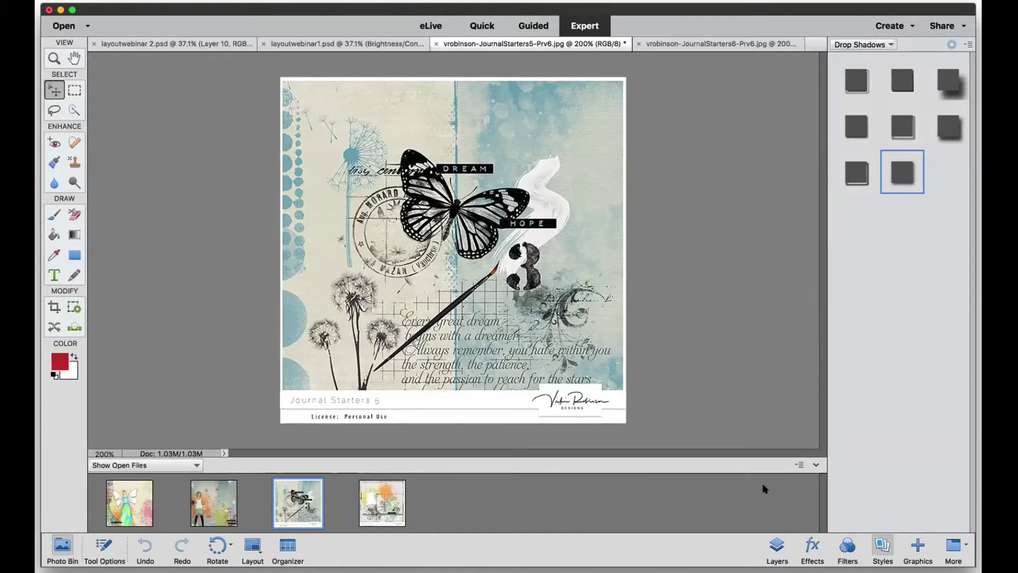
pyautogui.click(200, 515)
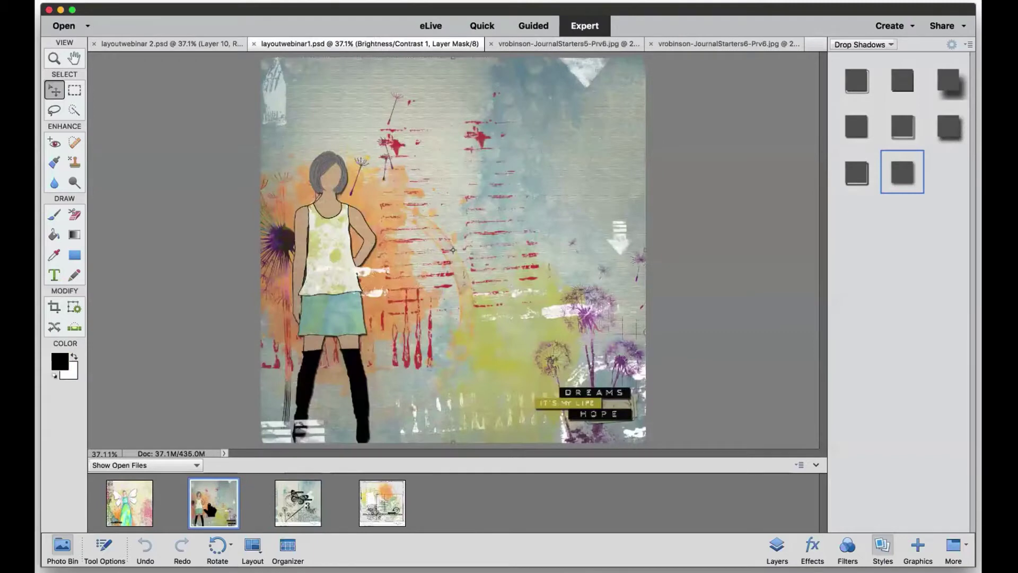
pyautogui.click(775, 548)
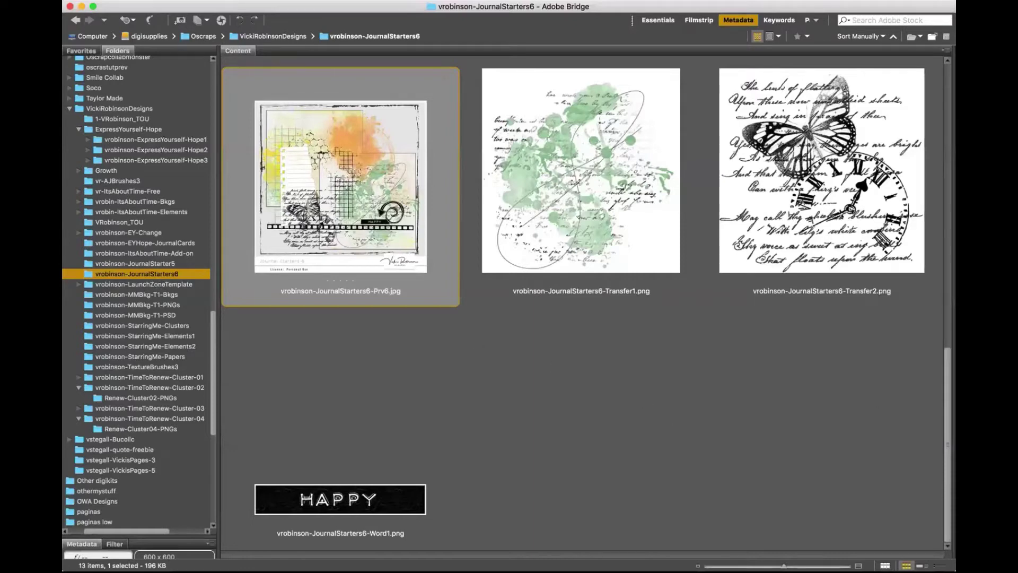
# - Examine the papers, transfers, border, paint and word art in the vrobinson-JournalStarters6 folder in Adobe Bridge
pyautogui.scroll(3, 950, 408)
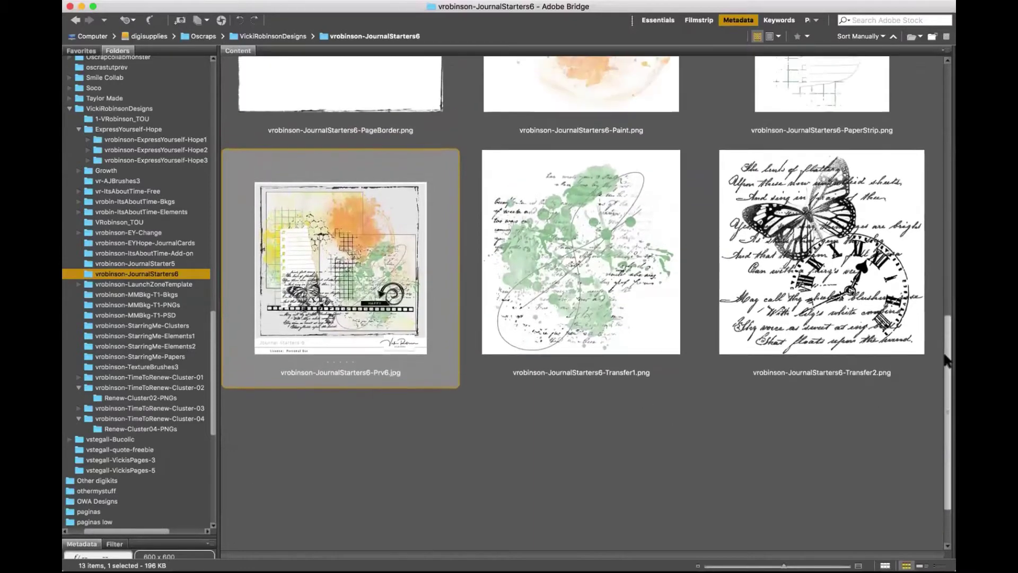
pyautogui.moveTo(948, 360); pyautogui.dragTo(949, 161)
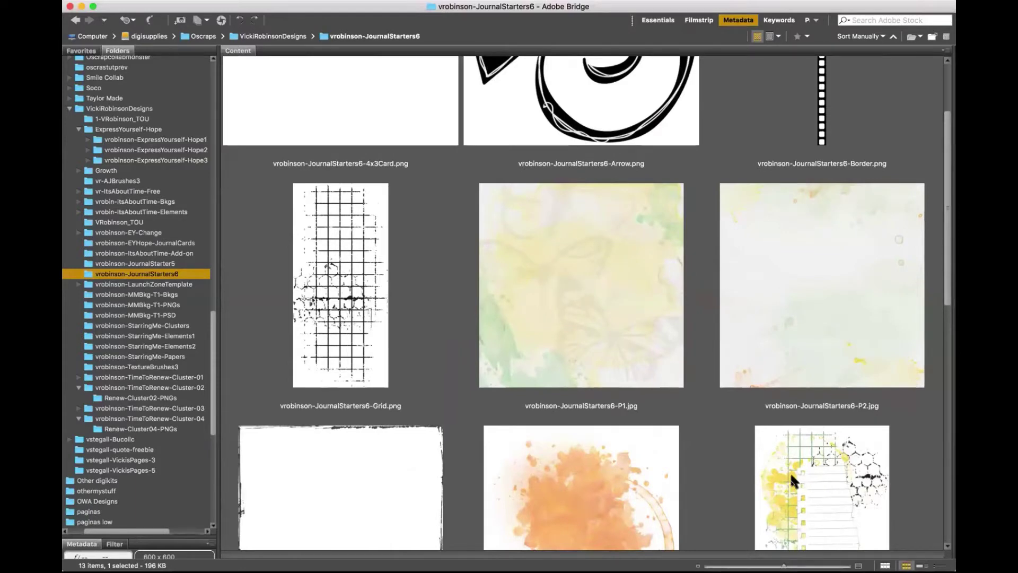
pyautogui.scroll(3, 791, 472)
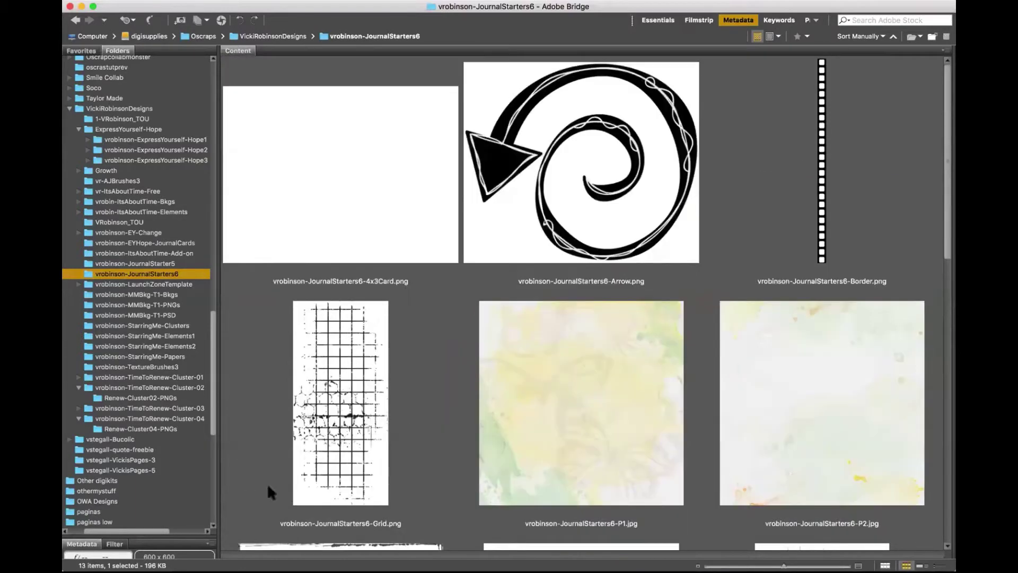
pyautogui.scroll(-10, 524, 389)
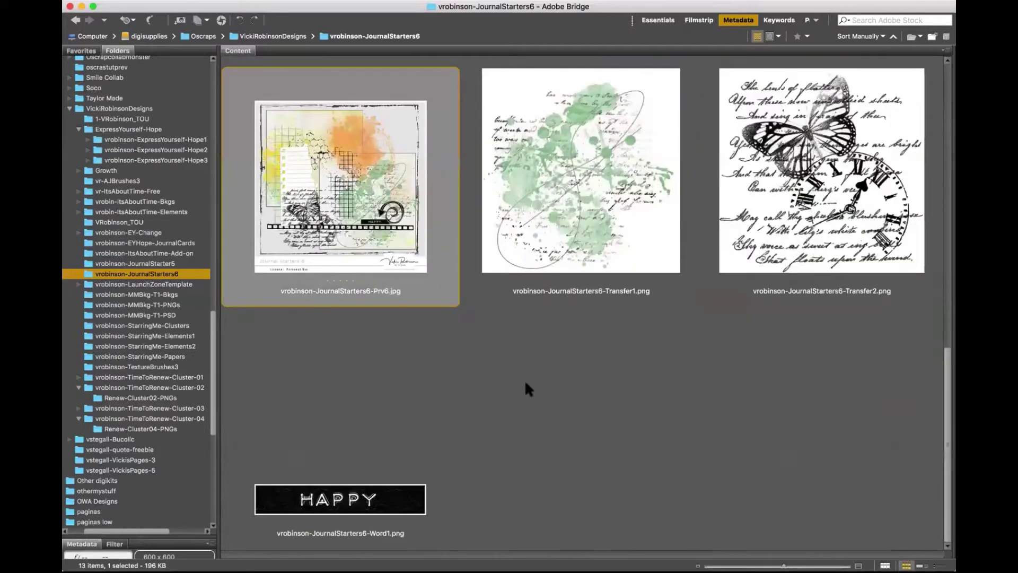
pyautogui.scroll(10, 525, 384)
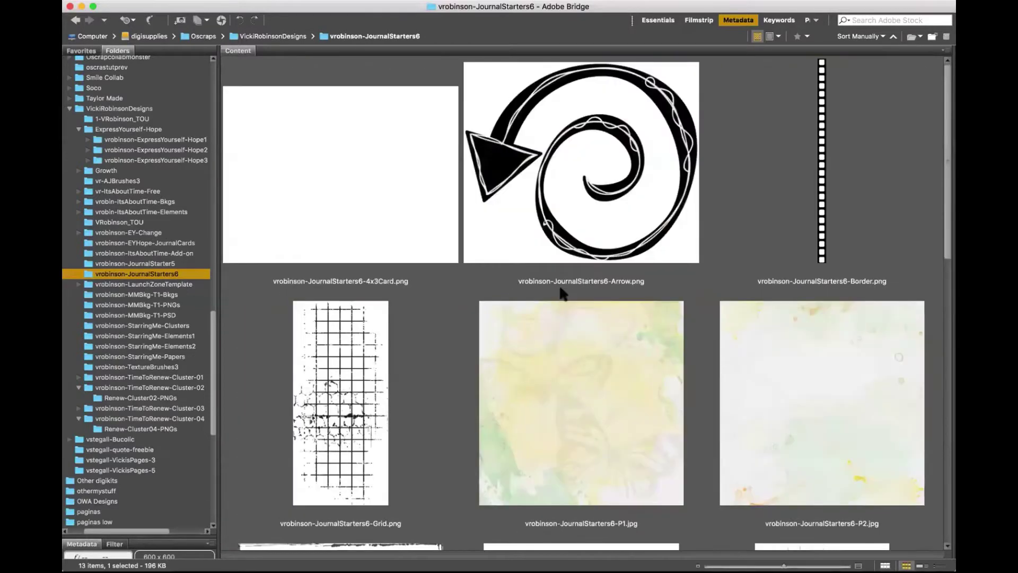
pyautogui.scroll(-10, 666, 417)
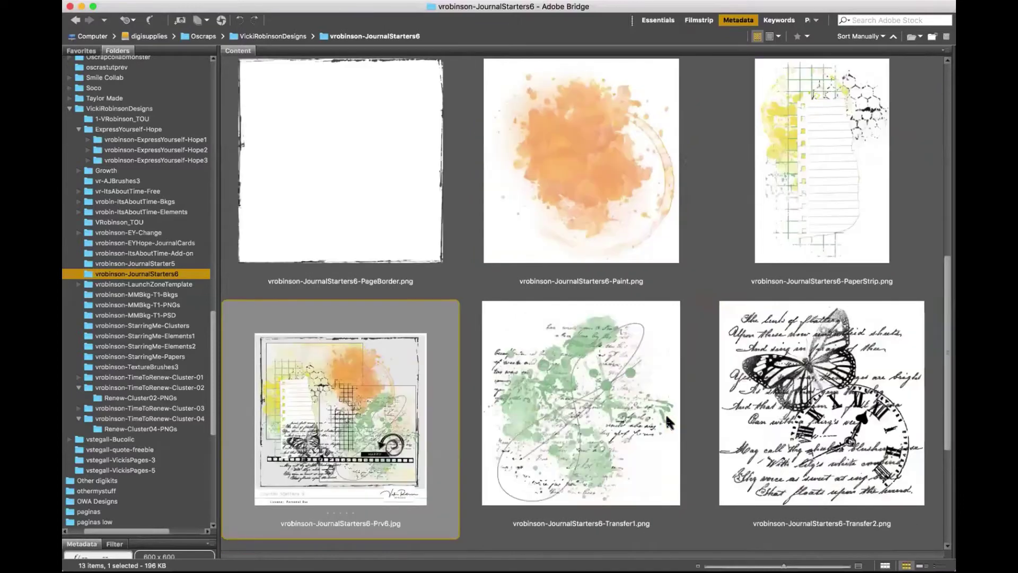
pyautogui.scroll(3, 667, 417)
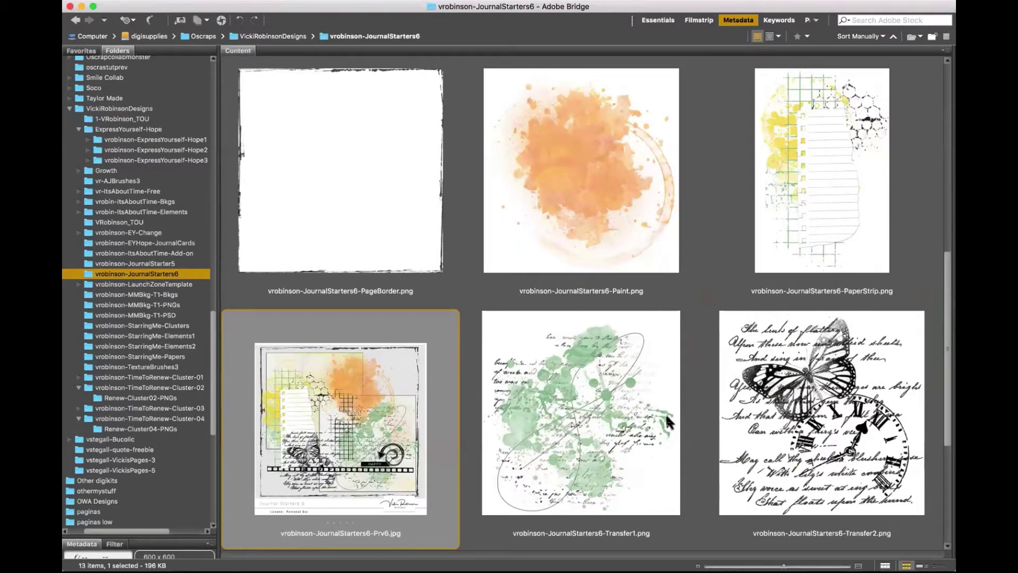
# - Open the vrobinson-JournalStarter5 folder and look over its butterfly, flower, border and word art elements
pyautogui.click(184, 264)
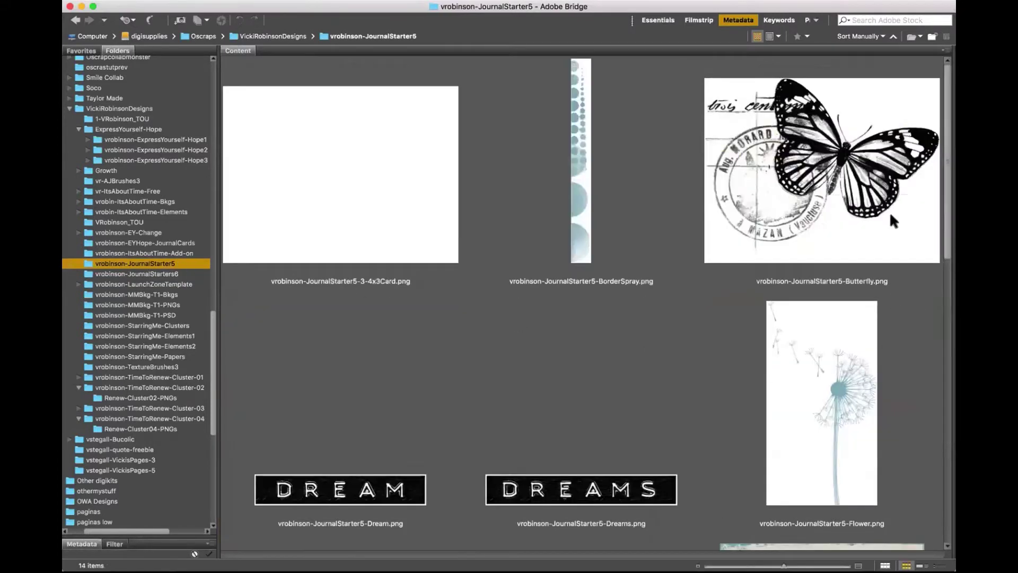
pyautogui.moveTo(948, 254)
pyautogui.mouseDown()
pyautogui.moveTo(939, 504)
pyautogui.moveTo(943, 189)
pyautogui.mouseUp()
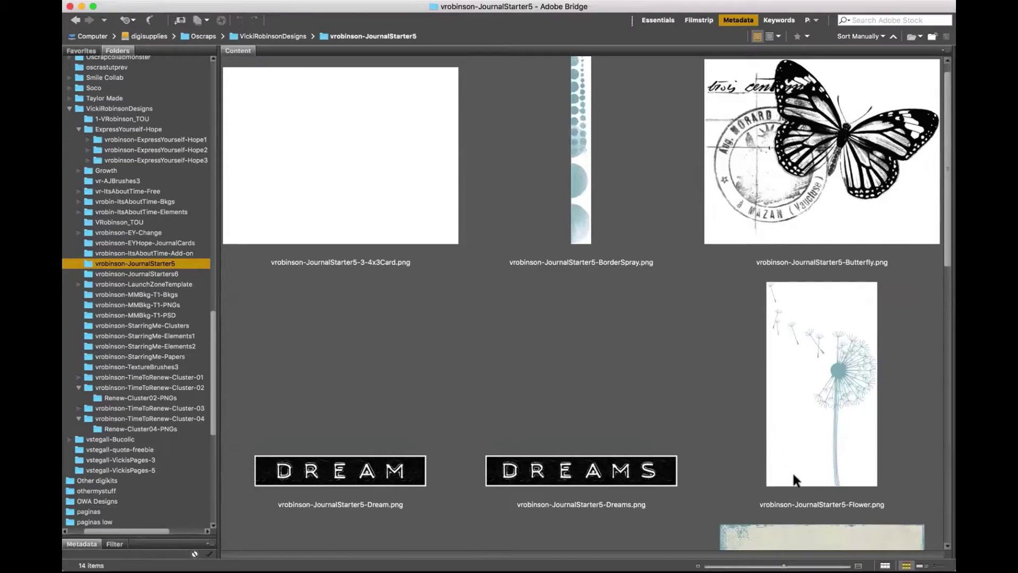
# - Switch back to Photoshop Elements and temporarily show Layer 2 and Layer 1 in layoutwebinar1.psd to inspect them over the background
pyautogui.press('super+Tab')
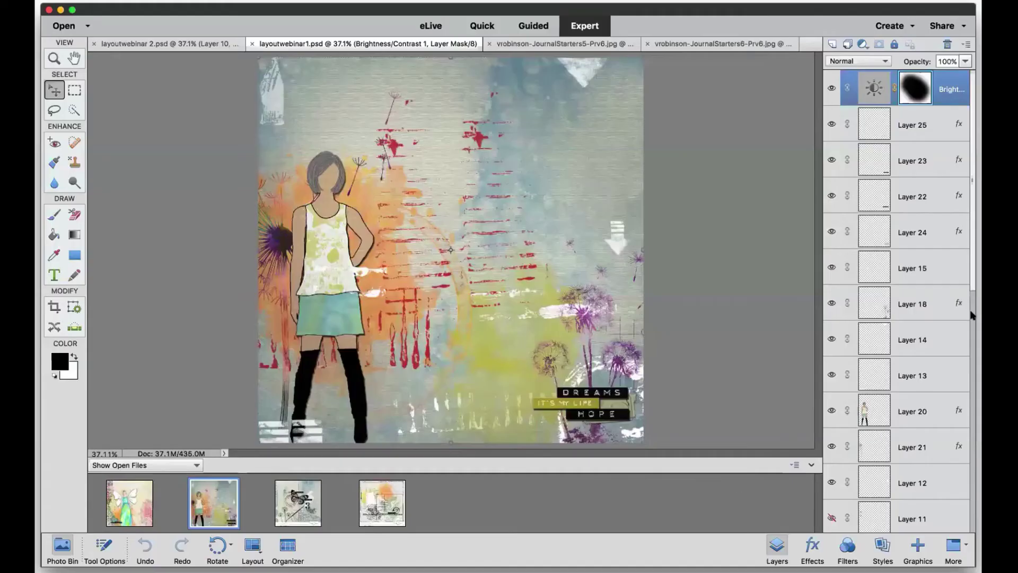
pyautogui.moveTo(973, 310); pyautogui.dragTo(973, 529)
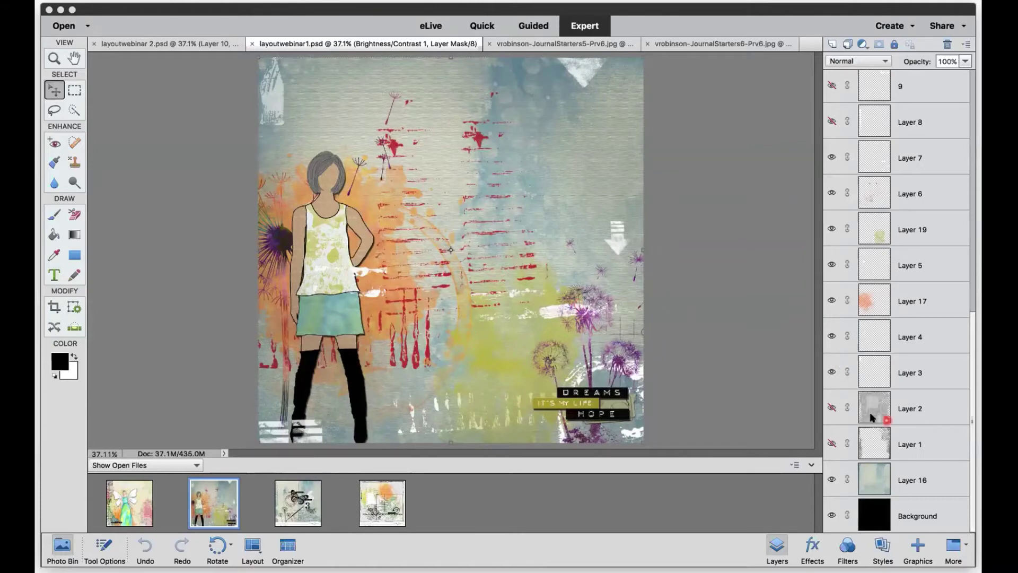
pyautogui.click(832, 407)
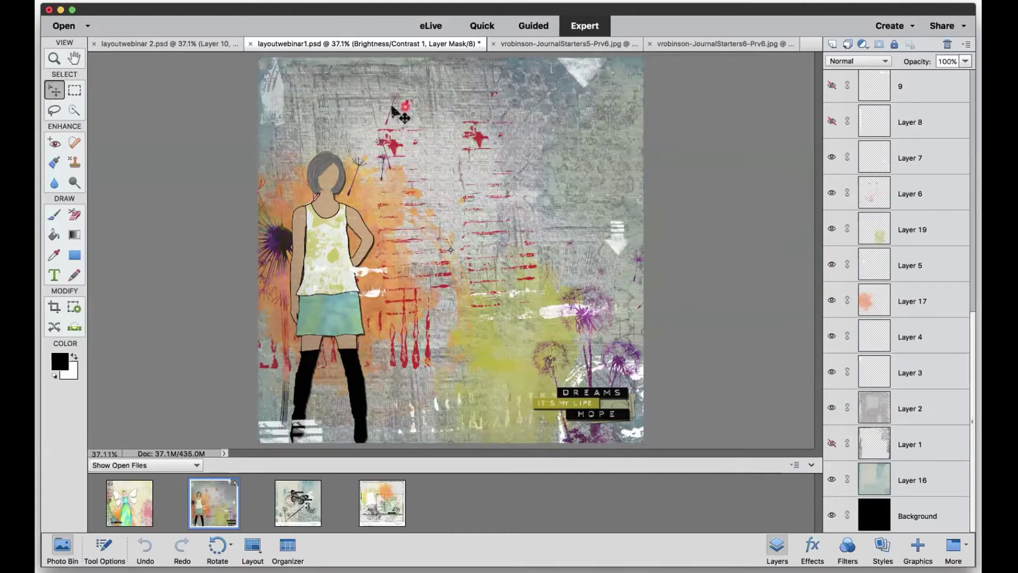
pyautogui.click(832, 407)
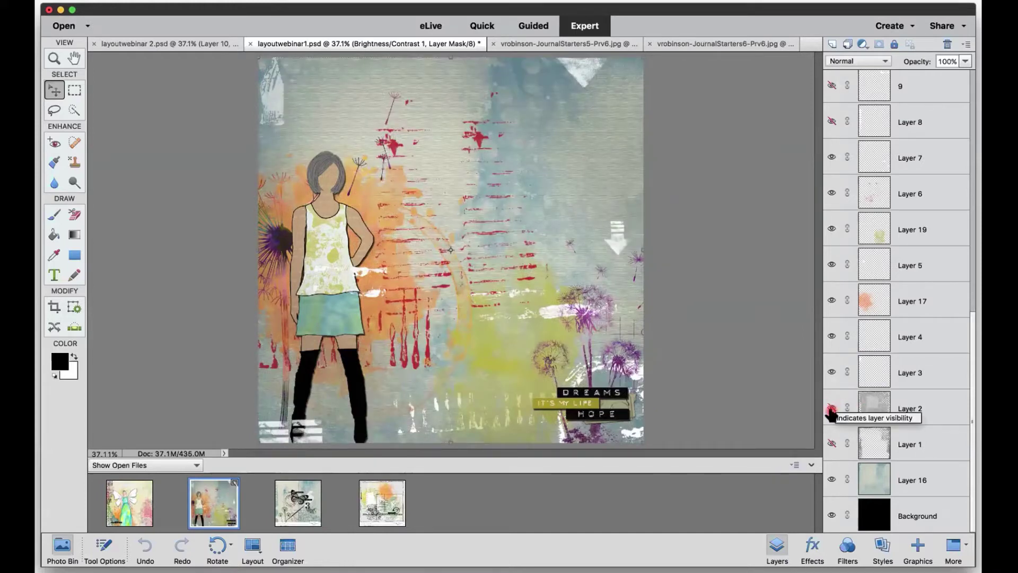
pyautogui.click(832, 409)
pyautogui.click(832, 443)
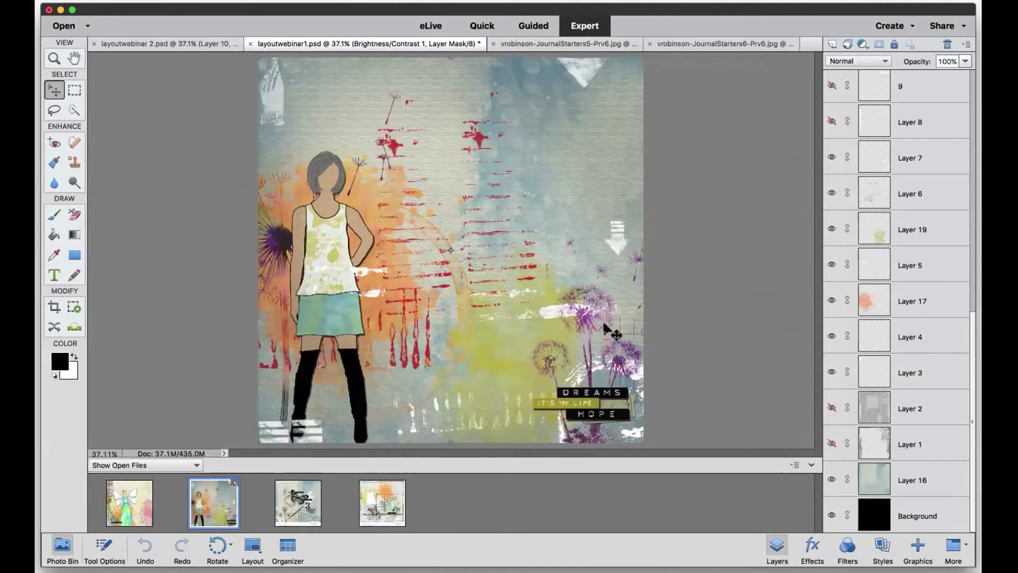
# - Compare layoutwebinar1.psd with the Journal Starters 5 preview, and layoutwebinar 2.psd with the Journal Starters 6 preview
pyautogui.click(294, 500)
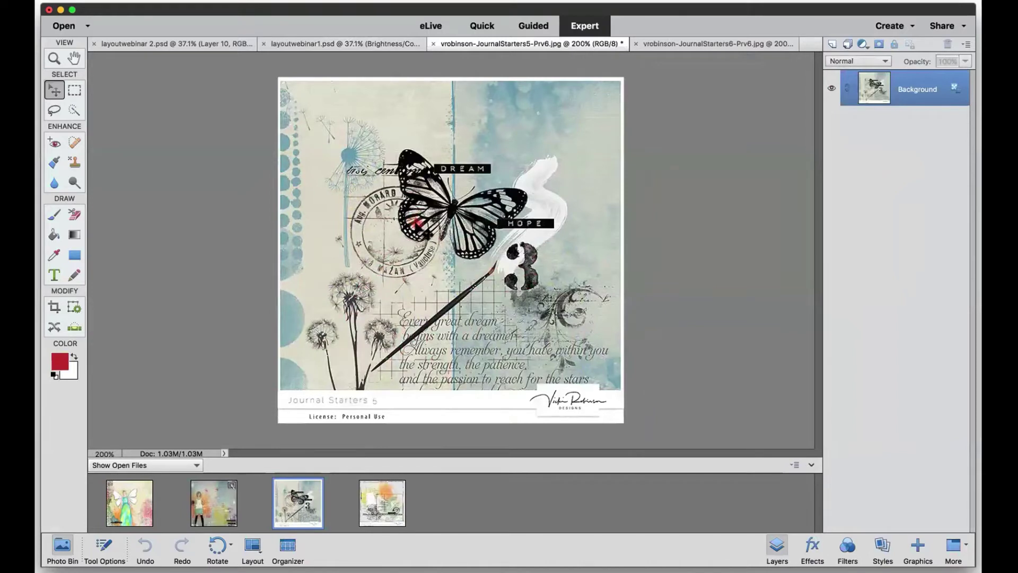
pyautogui.click(206, 506)
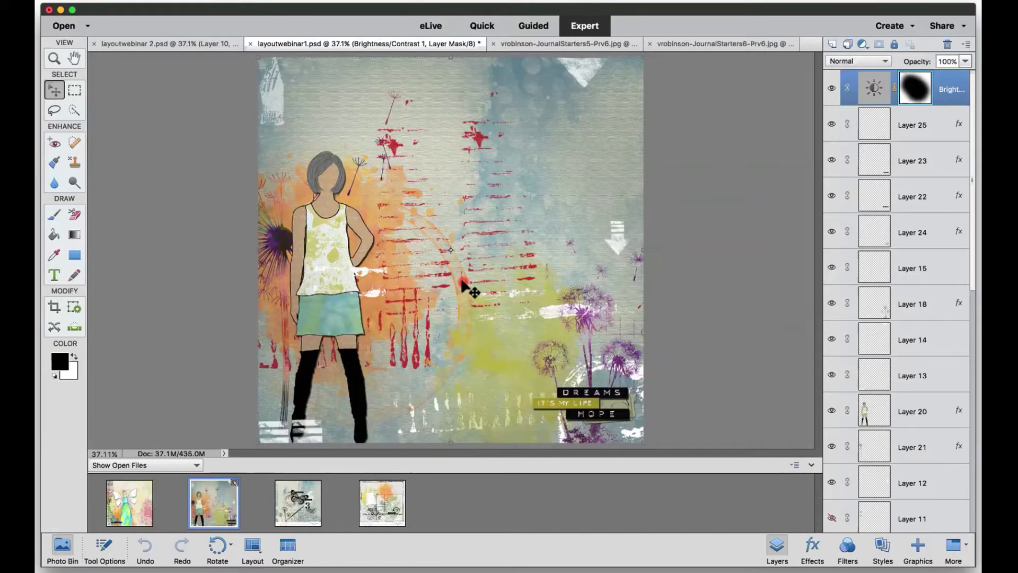
pyautogui.click(131, 517)
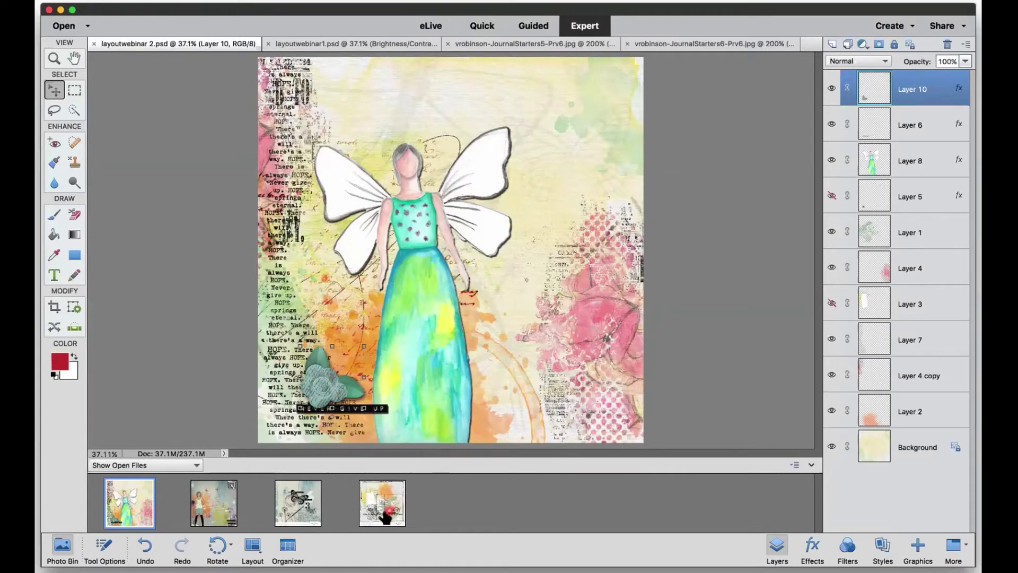
pyautogui.click(384, 515)
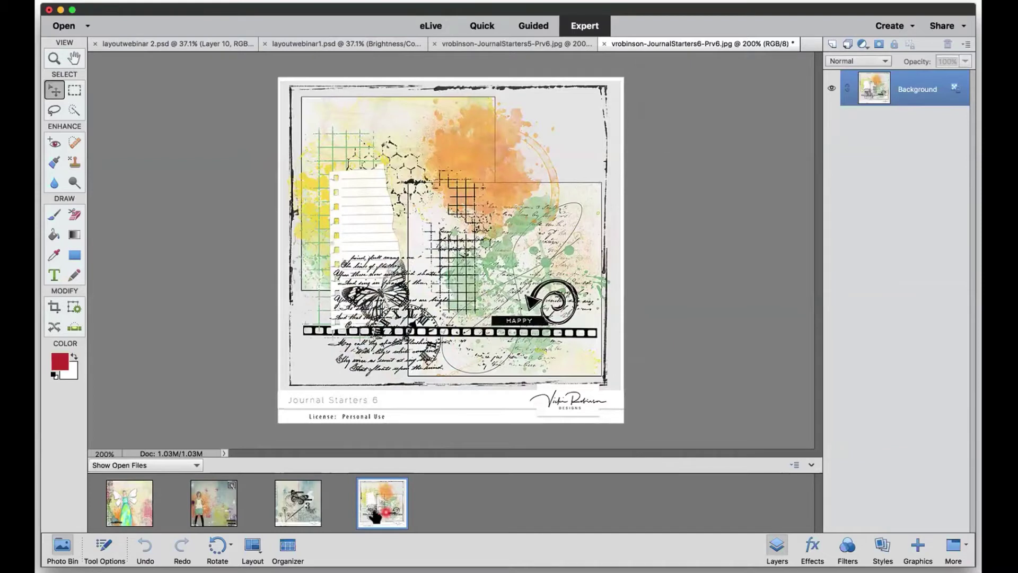
pyautogui.click(122, 512)
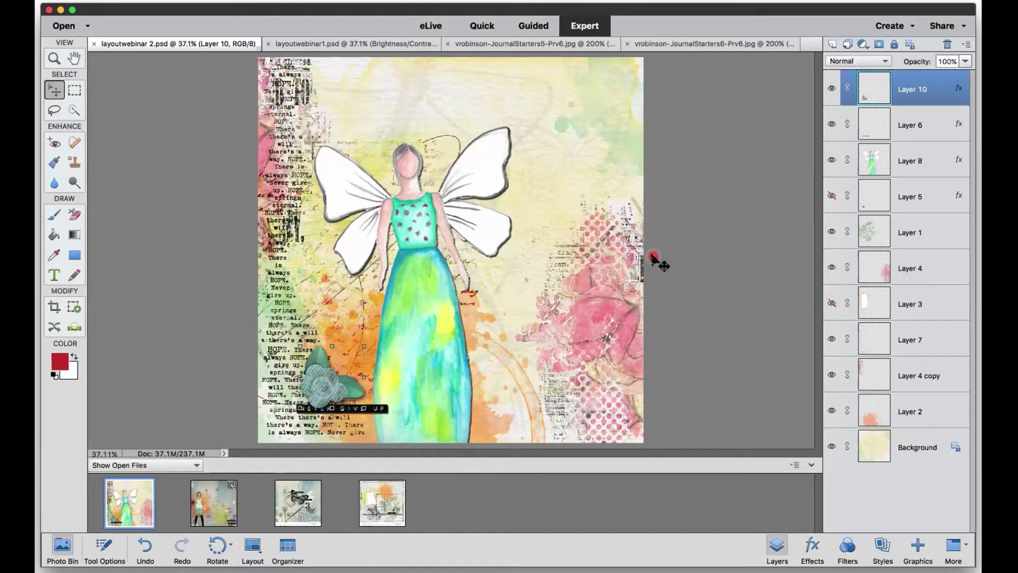
# - Return to layoutwebinar1.psd and look through its lower layers near the Background
pyautogui.moveTo(654, 258)
pyautogui.mouseDown()
pyautogui.moveTo(549, 289)
pyautogui.moveTo(223, 510)
pyautogui.moveTo(213, 484)
pyautogui.mouseUp()
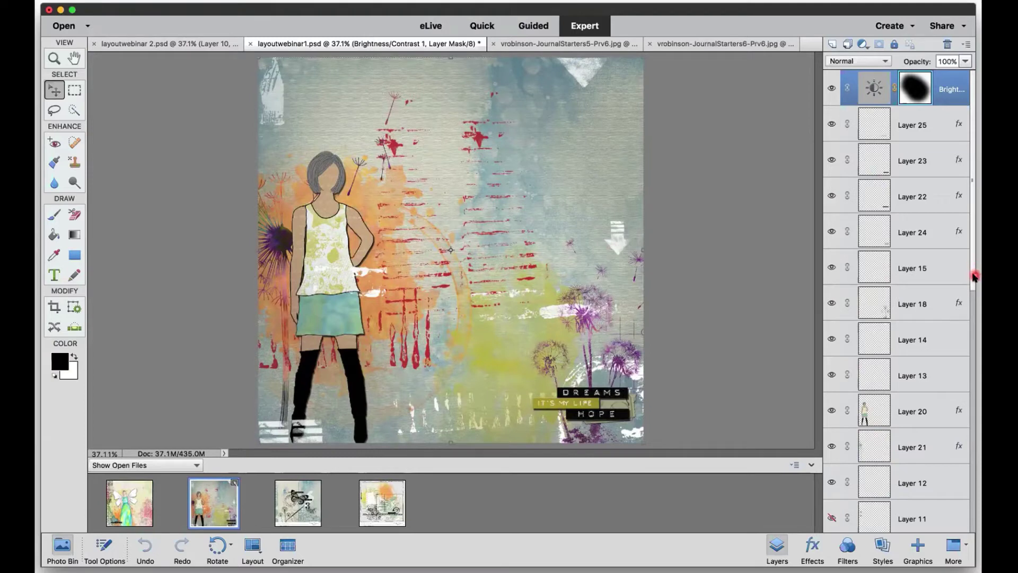
pyautogui.moveTo(975, 278); pyautogui.dragTo(973, 510)
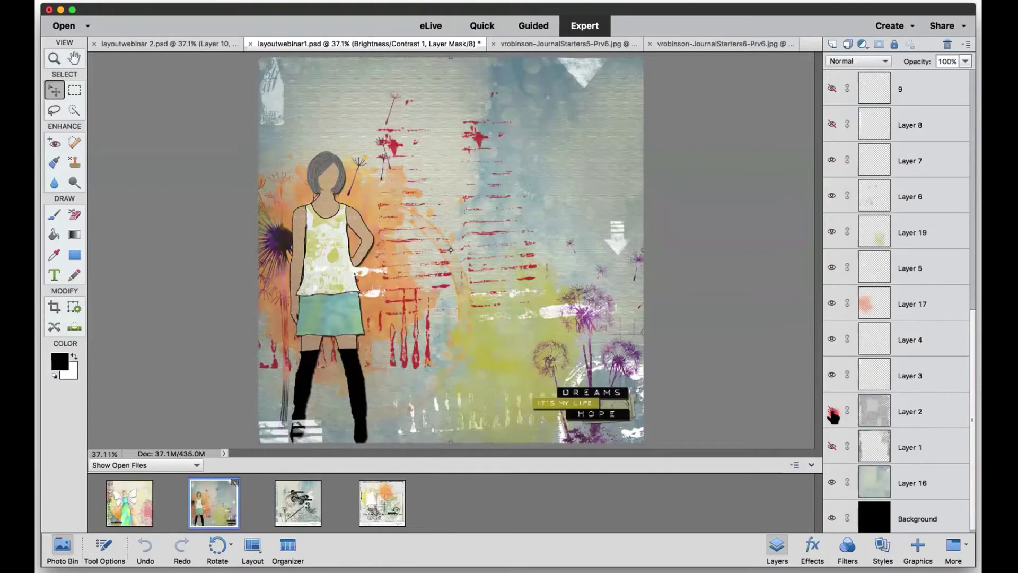
pyautogui.scroll(1, 904, 360)
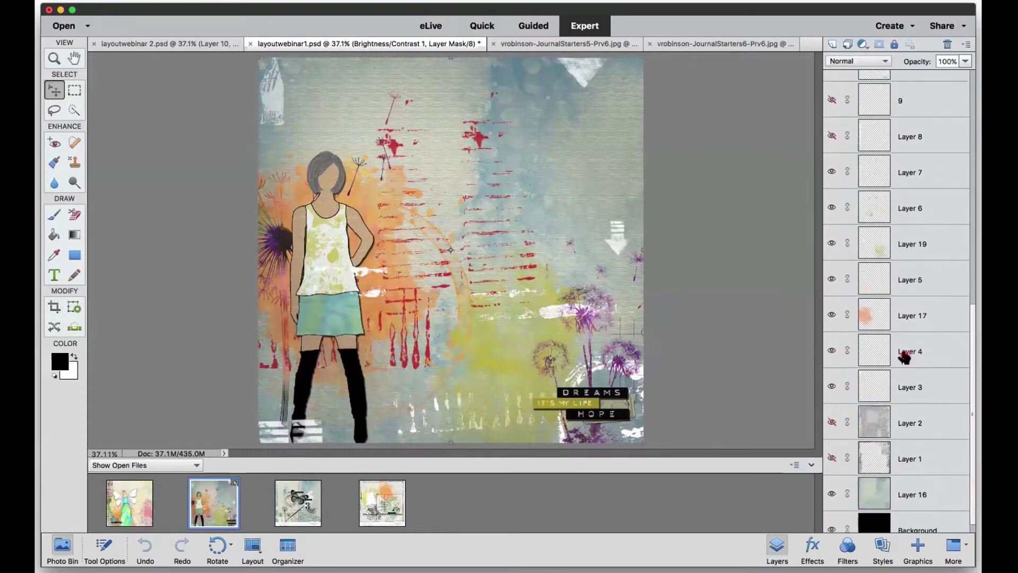
# - Temporarily show Layer 8, layer 9 and Layer 11 in layoutwebinar1.psd to inspect each one over the background
pyautogui.click(832, 137)
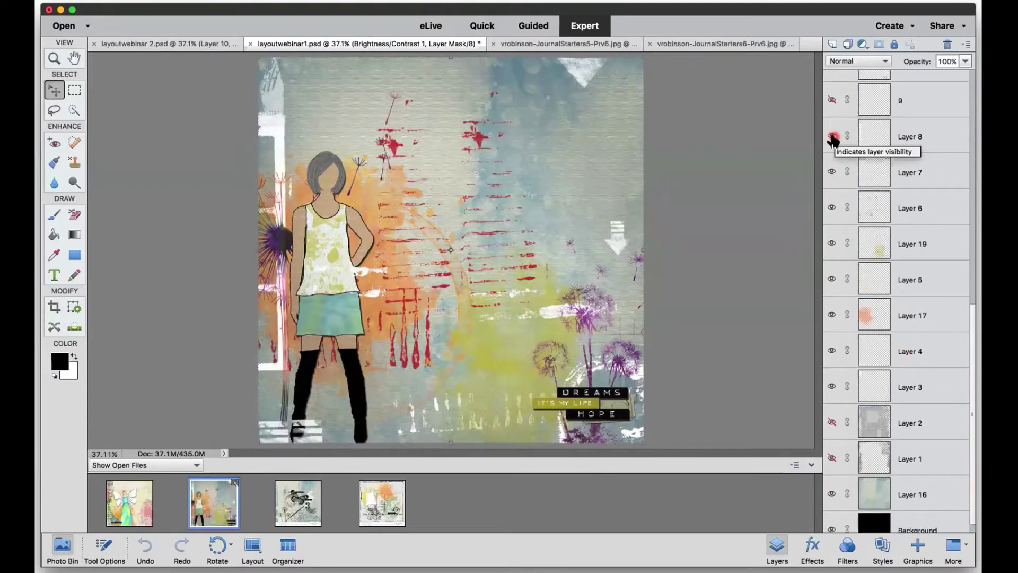
pyautogui.click(832, 137)
pyautogui.click(831, 100)
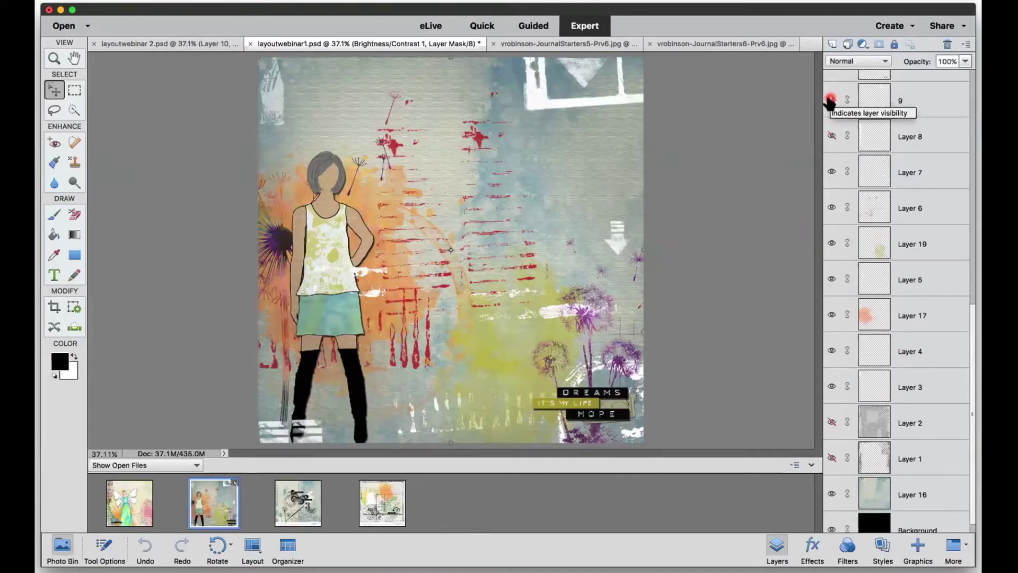
pyautogui.click(831, 101)
pyautogui.scroll(3, 870, 159)
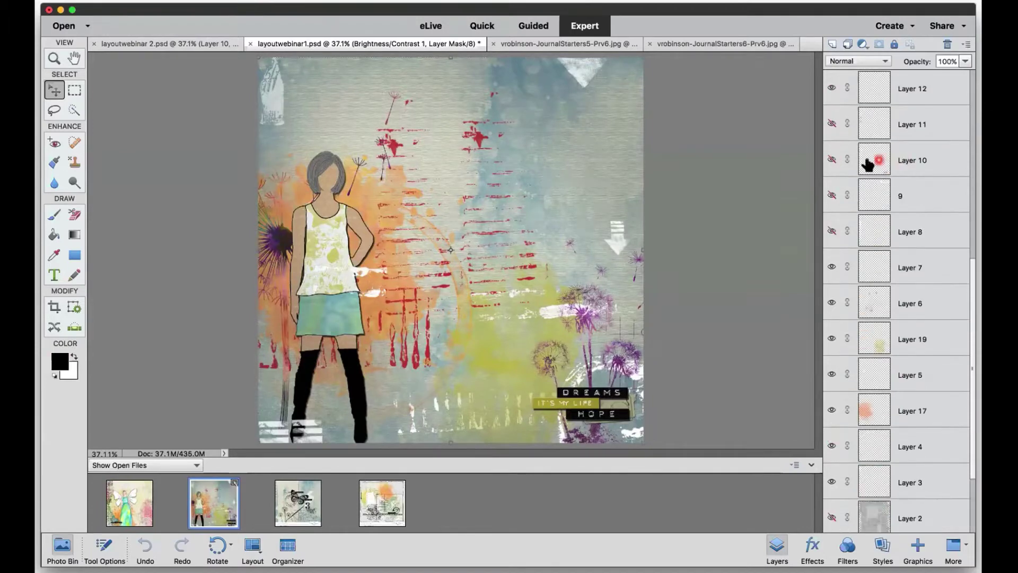
pyautogui.click(832, 124)
pyautogui.click(832, 124)
pyautogui.scroll(-2, 880, 126)
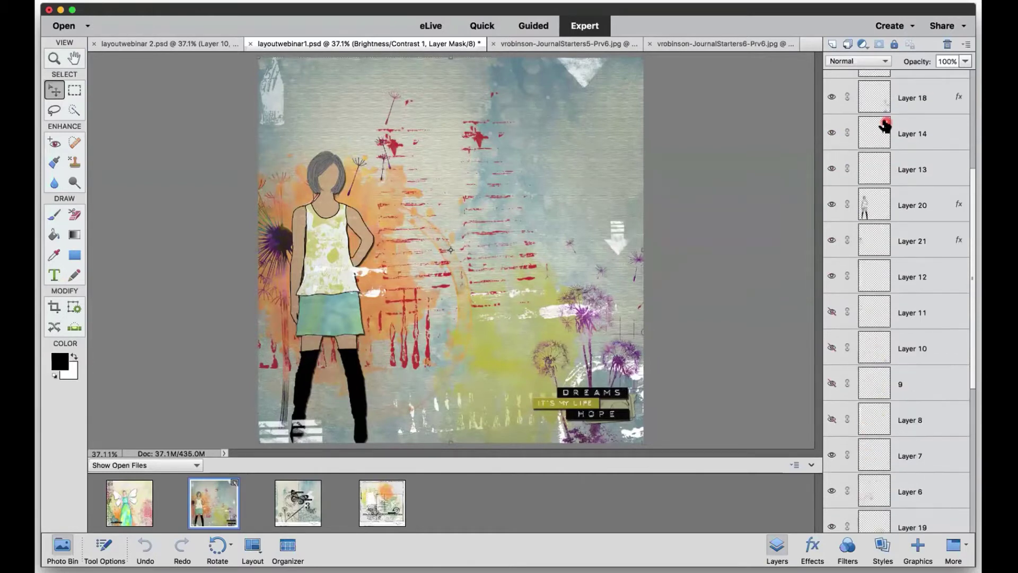
pyautogui.scroll(-1, 884, 126)
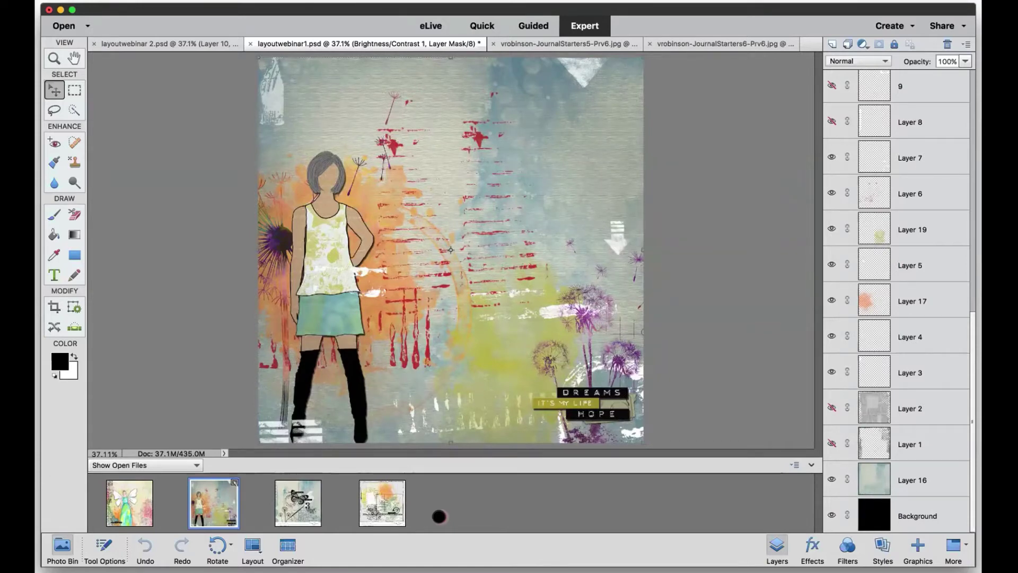
# - View the Journal Starters 6 and Journal Starters 5 previews, and return to layoutwebinar1.psd
pyautogui.click(388, 514)
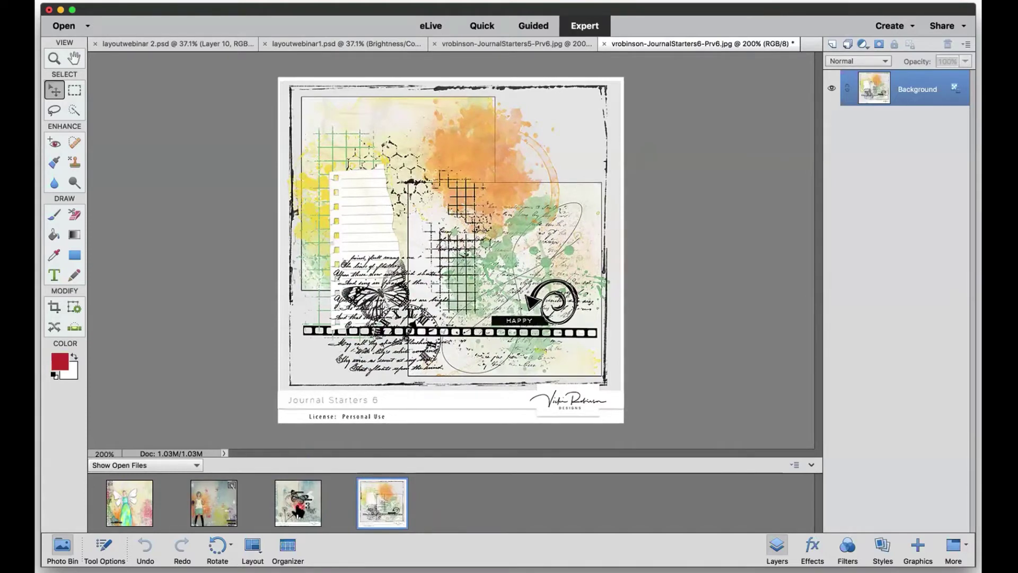
pyautogui.click(297, 505)
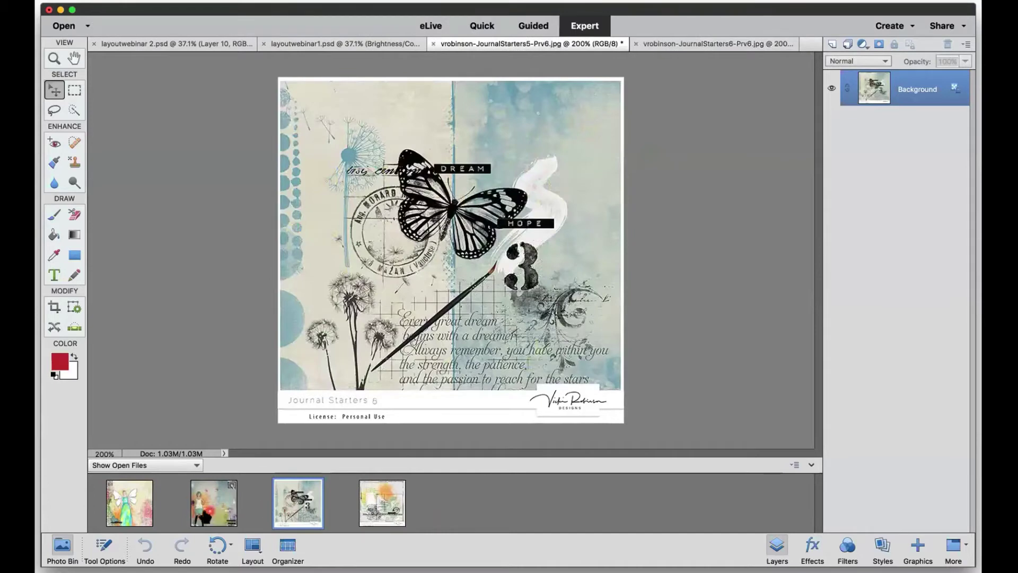
pyautogui.click(212, 507)
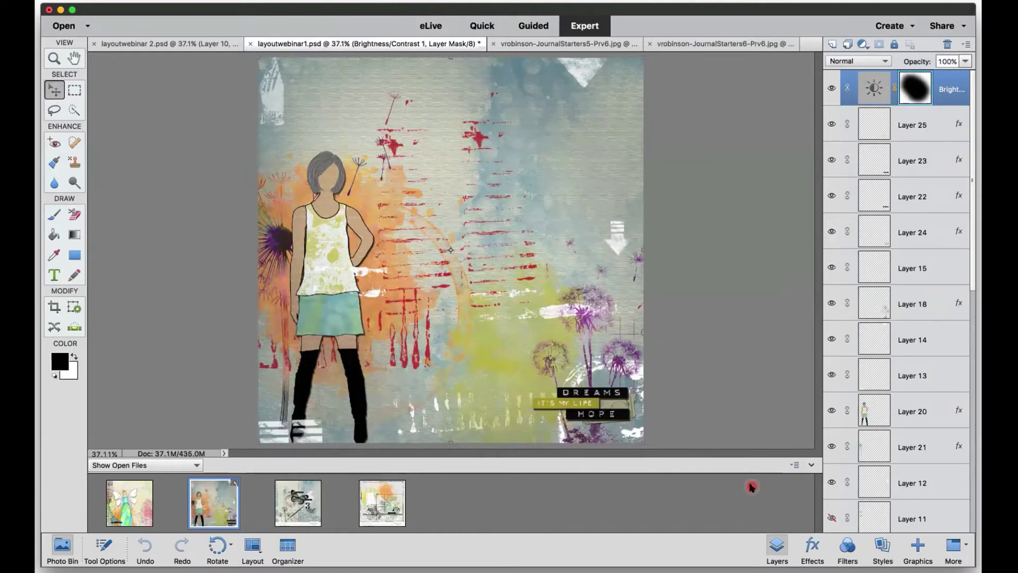
# - Switch to Adobe Bridge, look through the vrobinson-JournalStarter5 folder and open the vrobinson-MMBkg-T1-PSD folder
pyautogui.press('super+Tab')
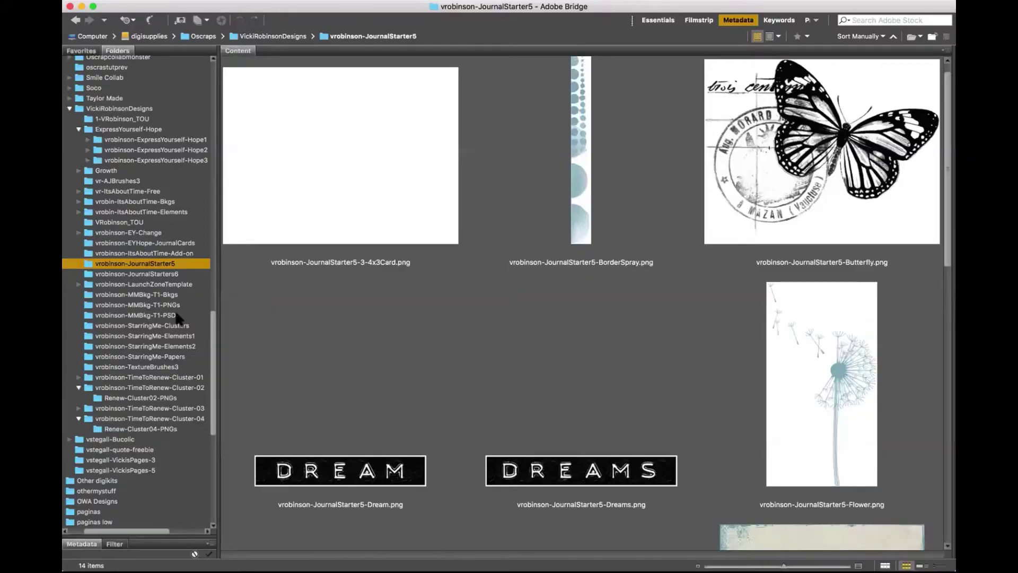
pyautogui.scroll(-10, 480, 320)
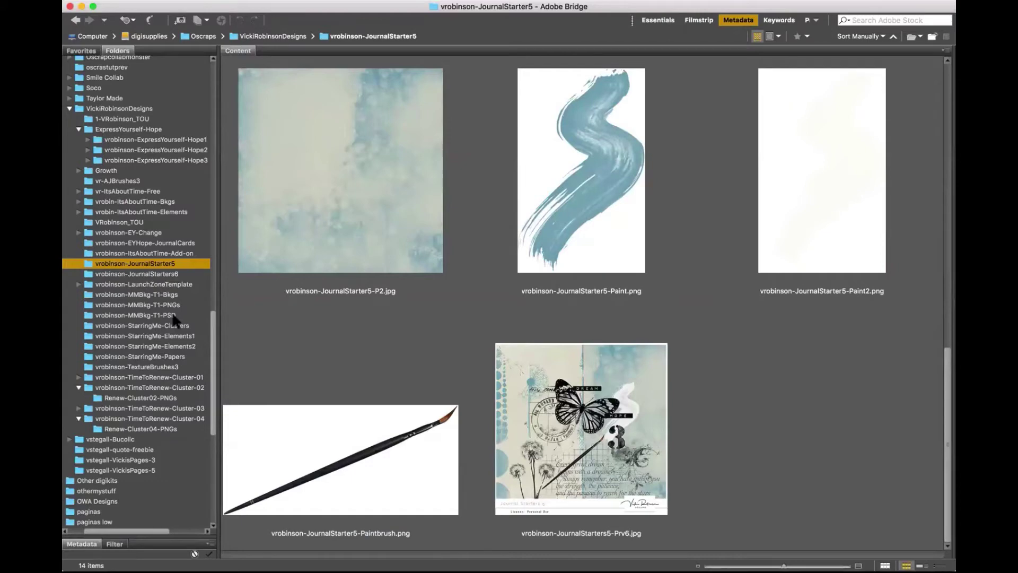
pyautogui.click(175, 316)
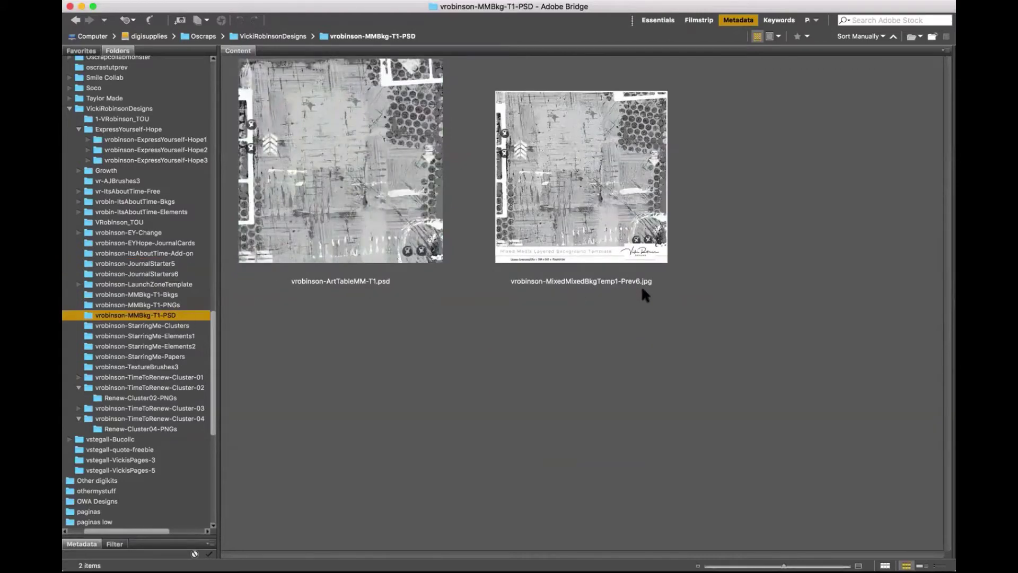
# - Browse the layer files in the vrobinson-MMBkg-T1-PNGs folder and go back to the vrobinson-MMBkg-T1-PSD folder
pyautogui.click(171, 305)
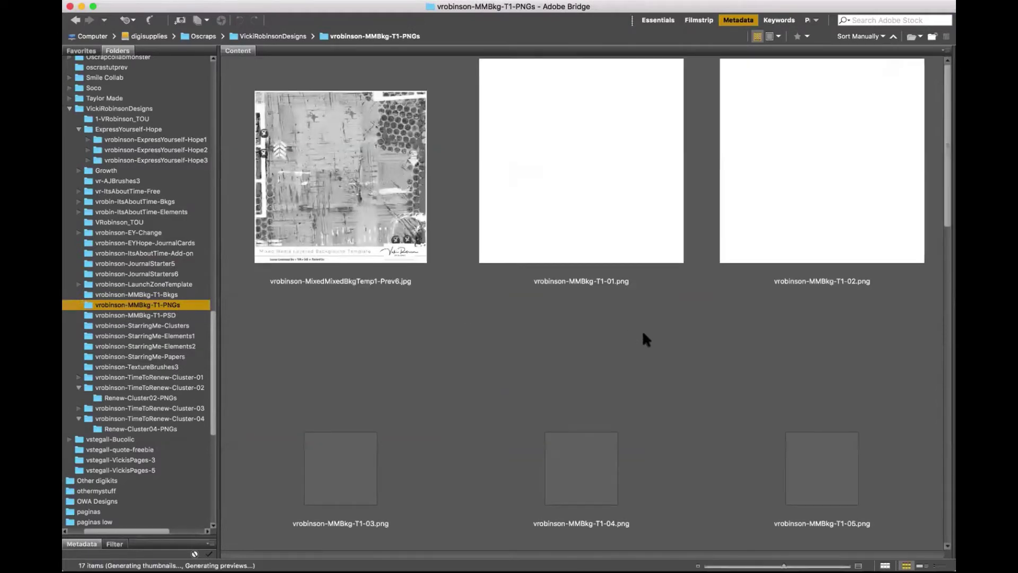
pyautogui.scroll(-5, 643, 334)
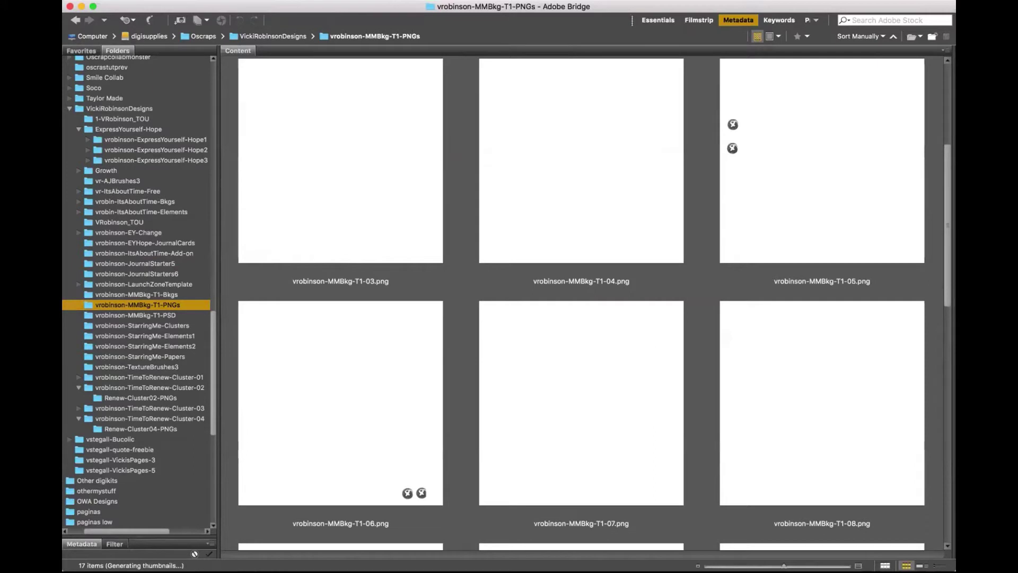
pyautogui.moveTo(948, 266); pyautogui.dragTo(848, 193)
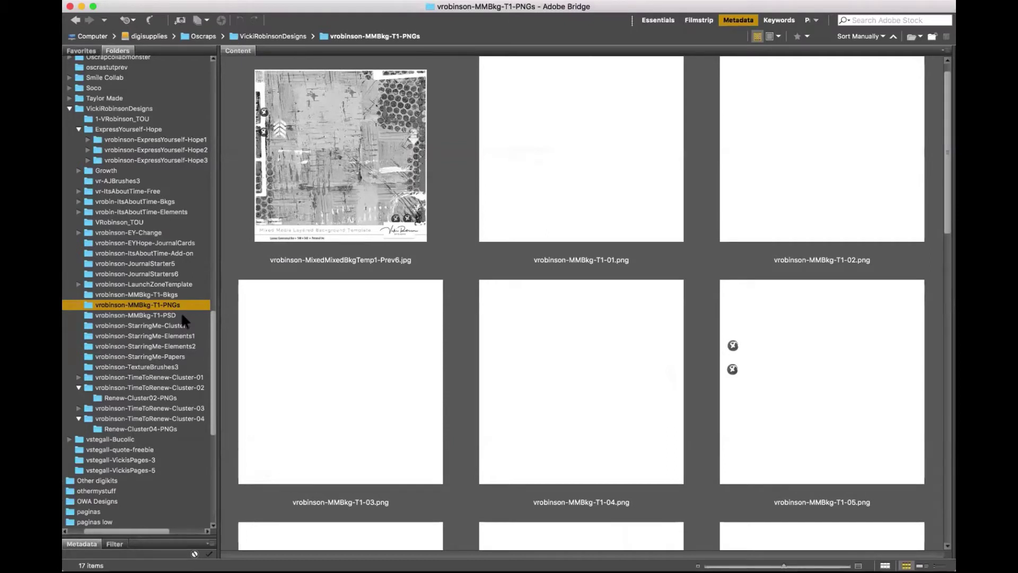
pyautogui.scroll(-10, 304, 332)
pyautogui.scroll(3, 306, 336)
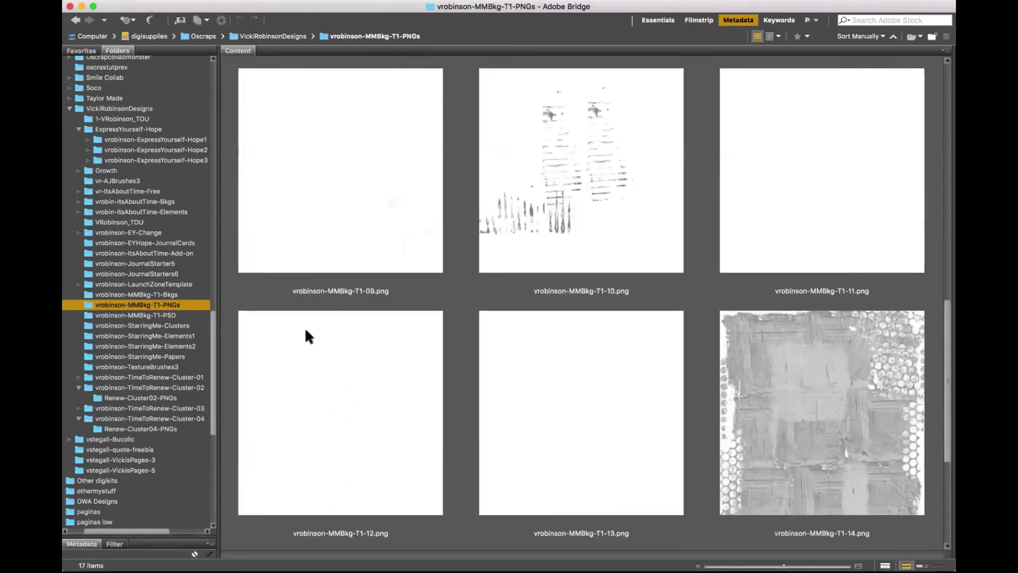
pyautogui.click(177, 316)
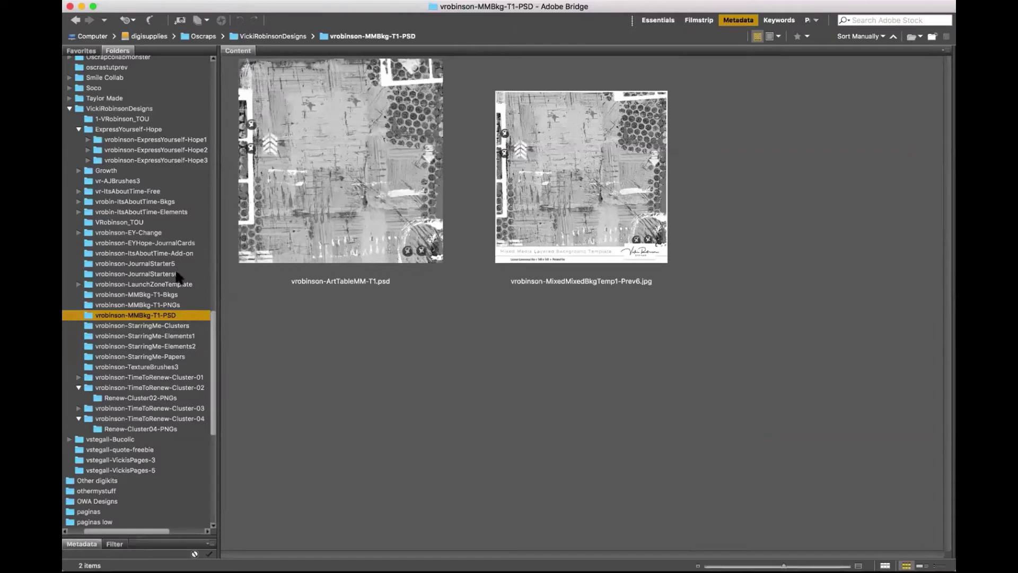
# - Look over the elements in the vrobinson-JournalStarters6 folder, and return to Photoshop Elements and minimize its window
pyautogui.click(177, 274)
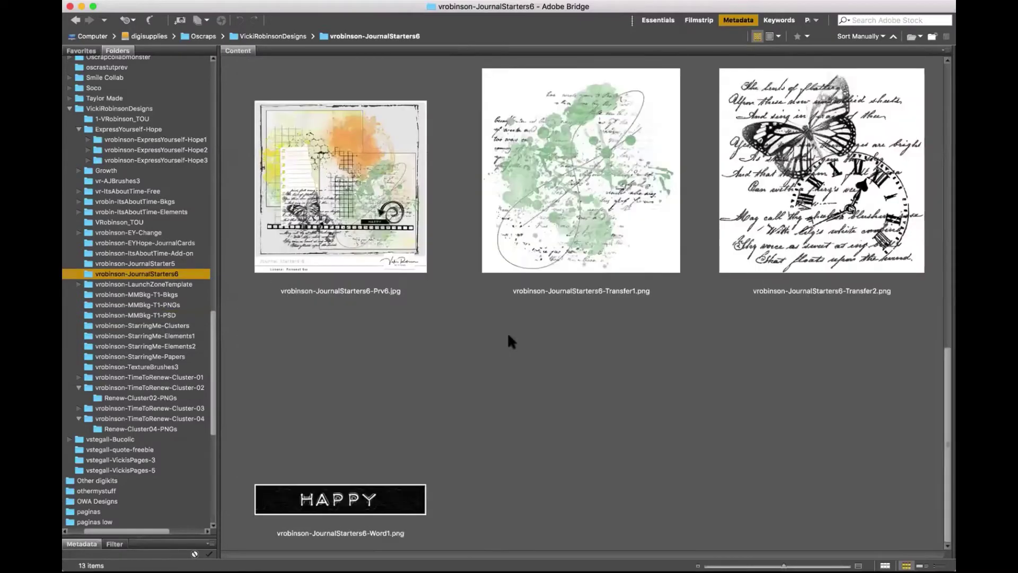
pyautogui.scroll(5, 508, 340)
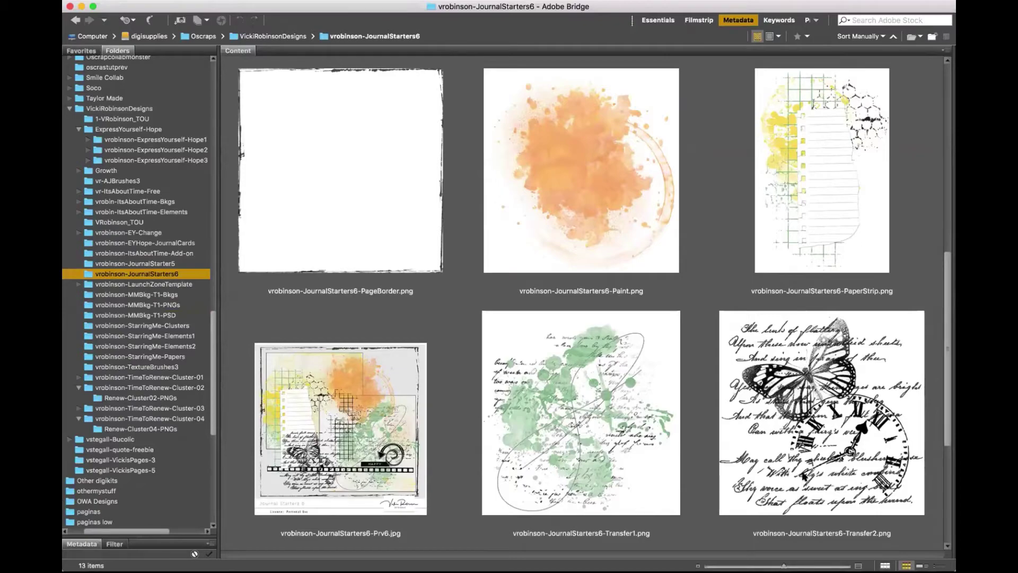
pyautogui.press('super+Tab')
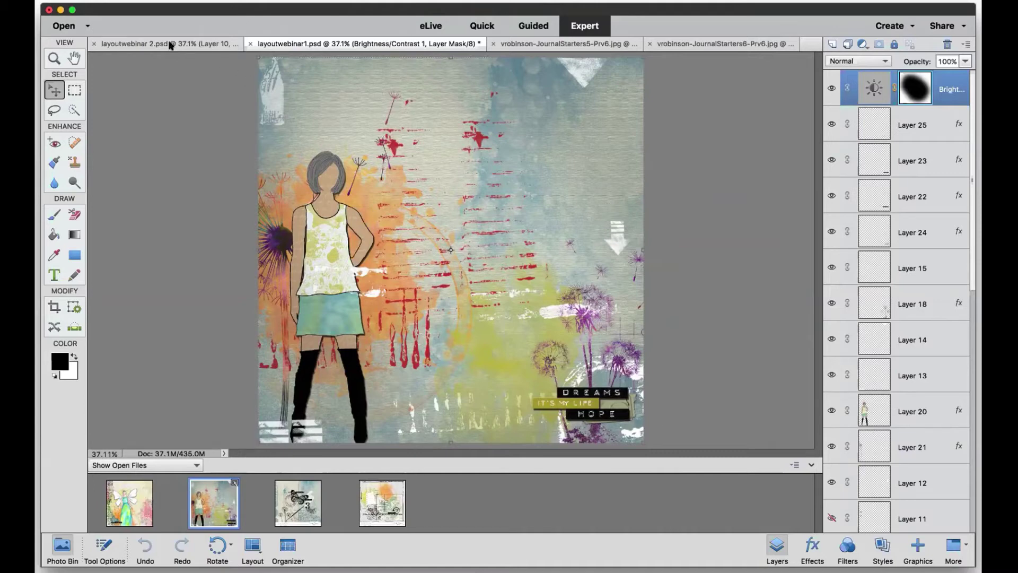
pyautogui.click(61, 11)
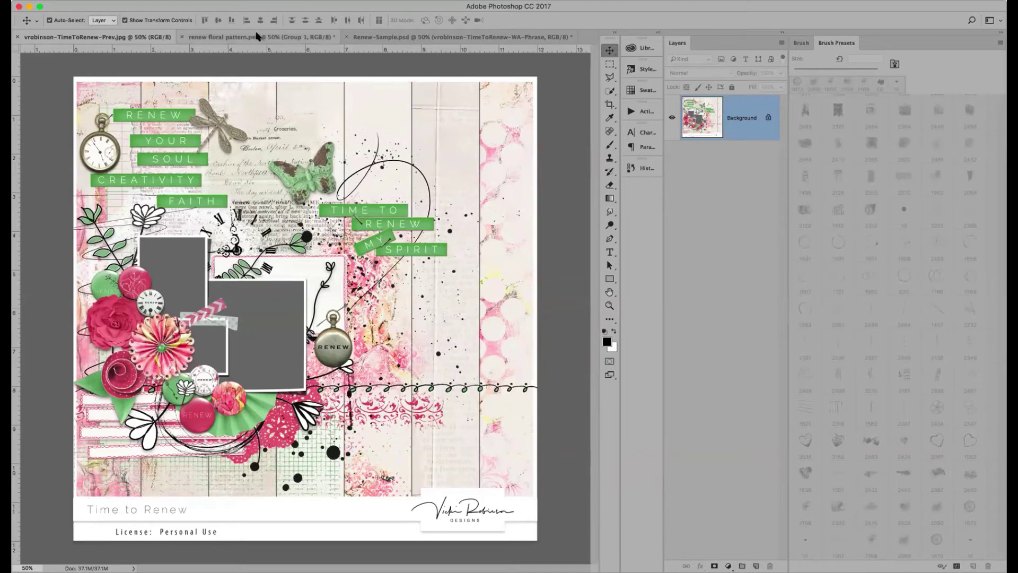
# - In renew floral pattern.psd in Photoshop CC, show and expand Group 1 and hide the original flower painting on Layer 8
pyautogui.click(258, 37)
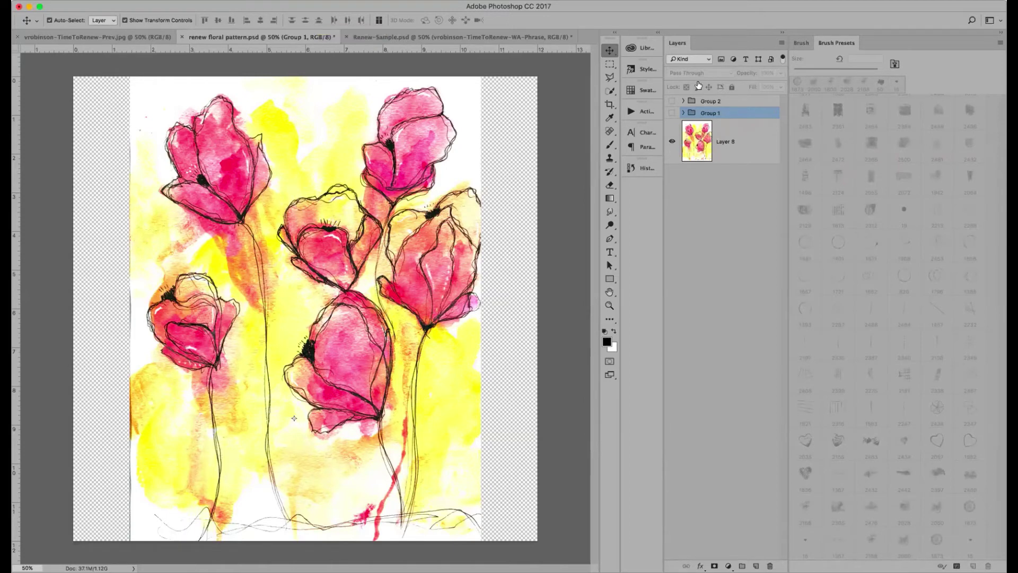
pyautogui.click(672, 113)
pyautogui.click(684, 113)
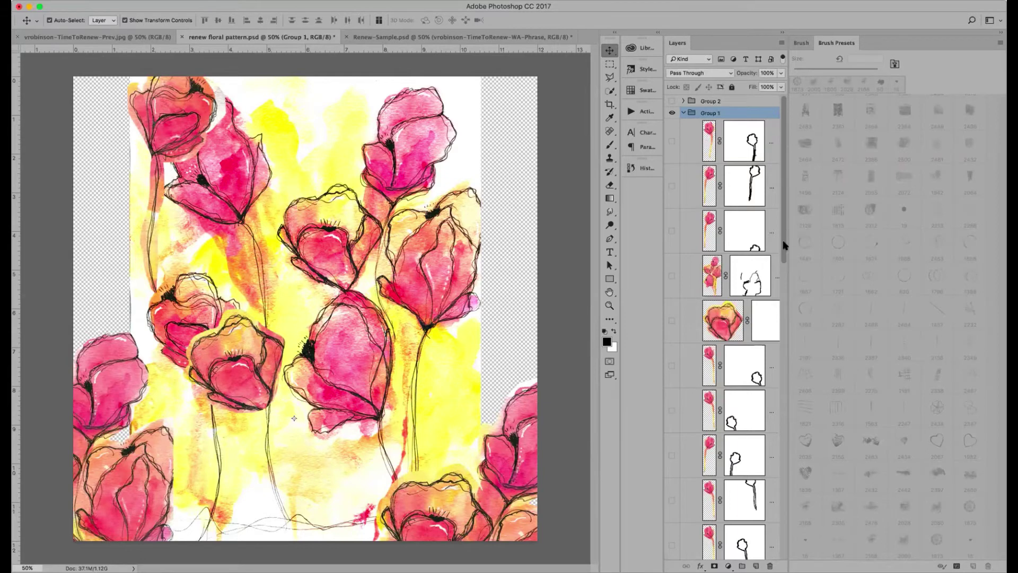
pyautogui.moveTo(784, 257); pyautogui.dragTo(806, 530)
pyautogui.scroll(-2, 784, 530)
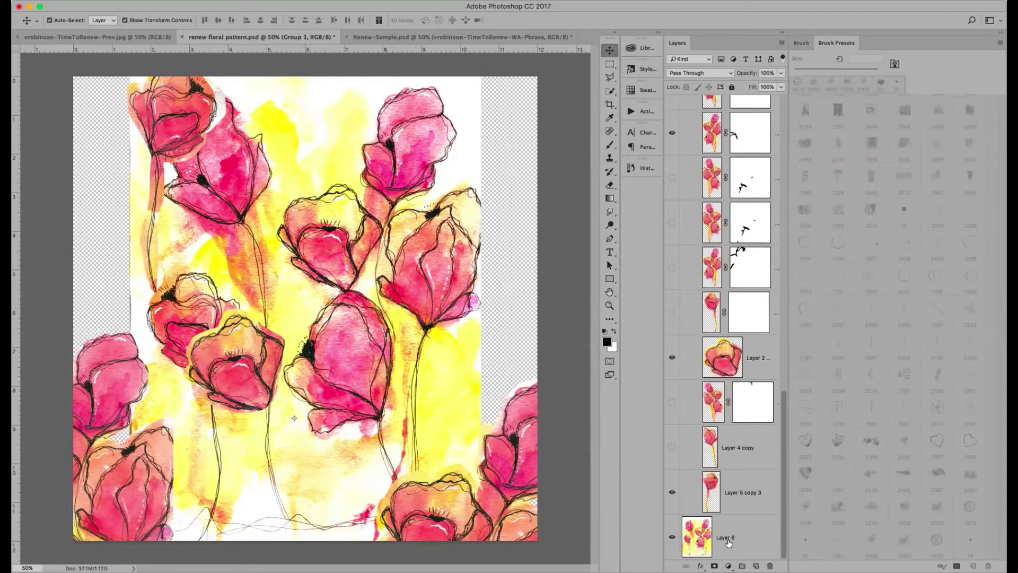
pyautogui.click(670, 538)
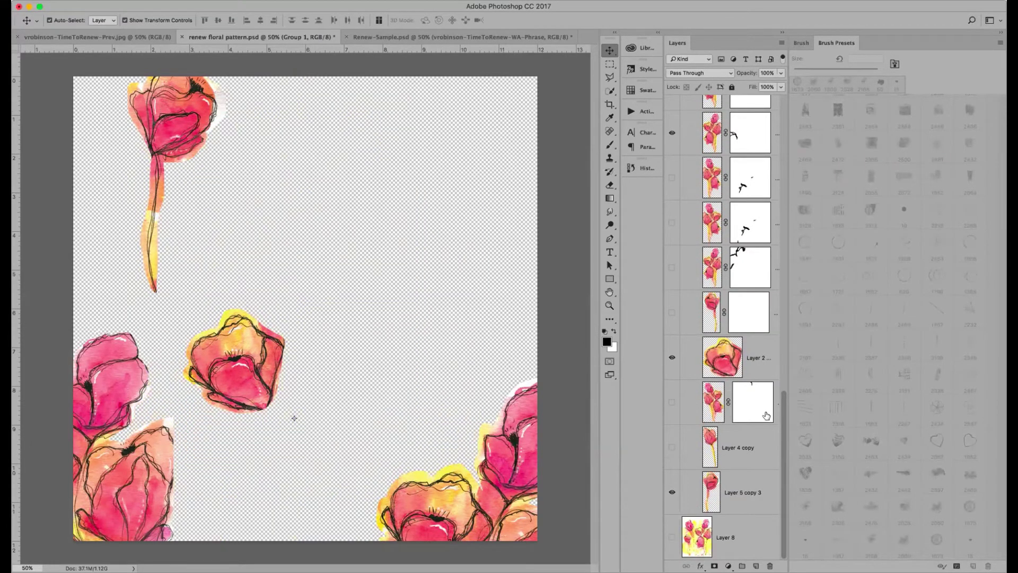
# - Show the three hidden masked flower layers above the Layer 2 flower near the end of Group 1
pyautogui.scroll(2, 783, 448)
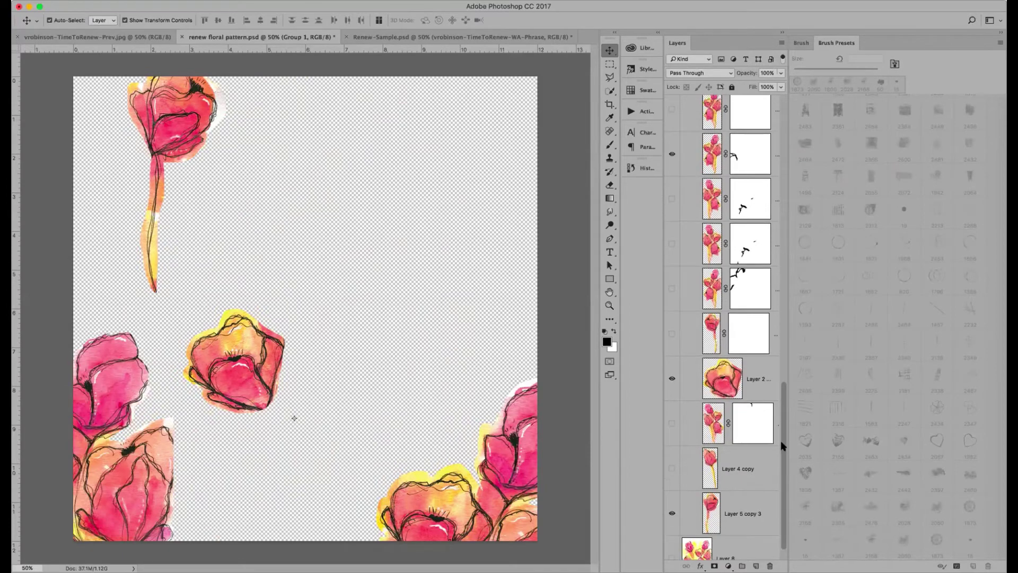
pyautogui.click(672, 369)
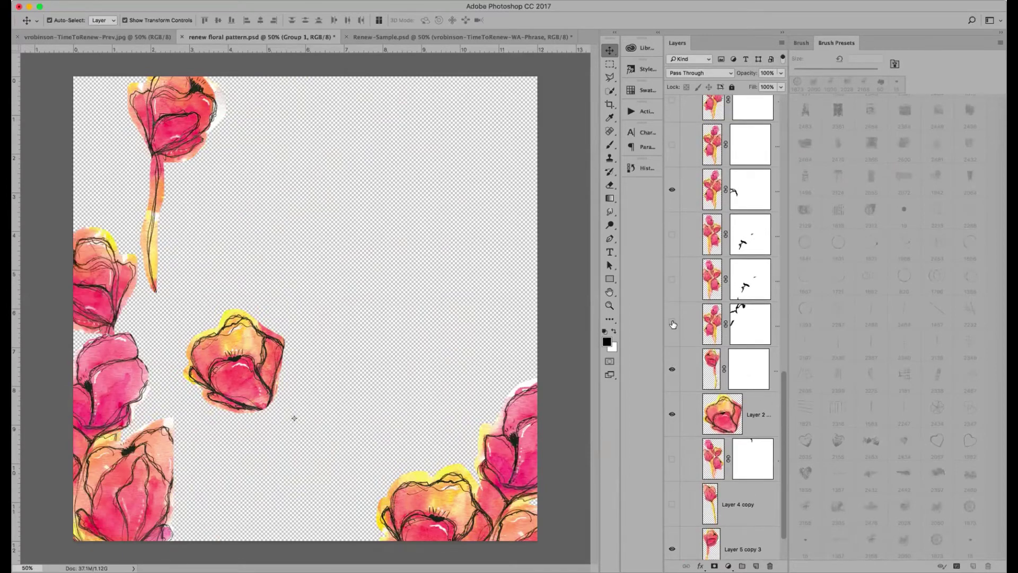
pyautogui.click(672, 324)
pyautogui.click(672, 279)
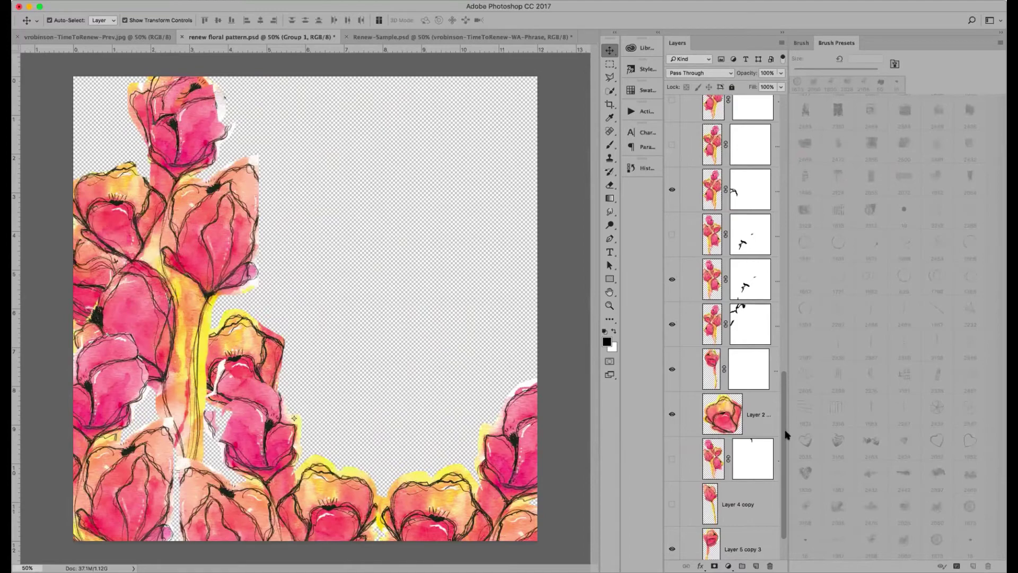
# - Hide Group 1 and show Group 2 with the full floral pattern
pyautogui.moveTo(782, 413); pyautogui.dragTo(783, 360)
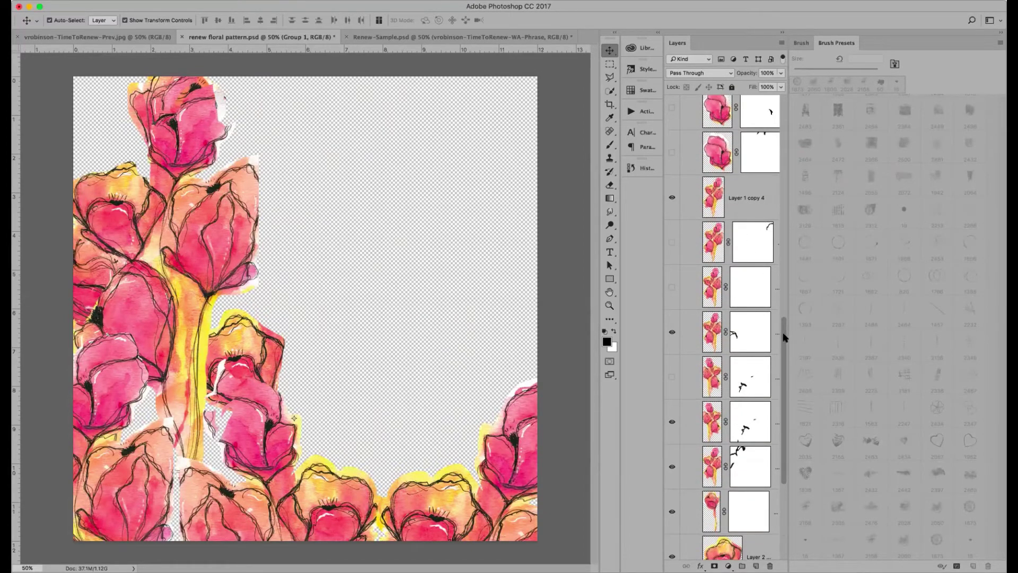
pyautogui.moveTo(784, 336); pyautogui.dragTo(798, 95)
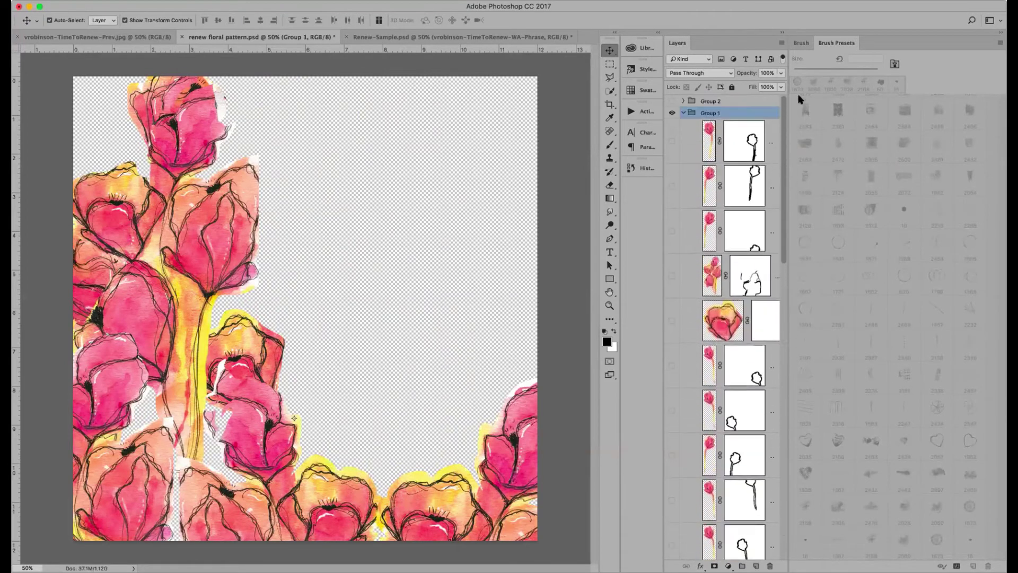
pyautogui.click(672, 113)
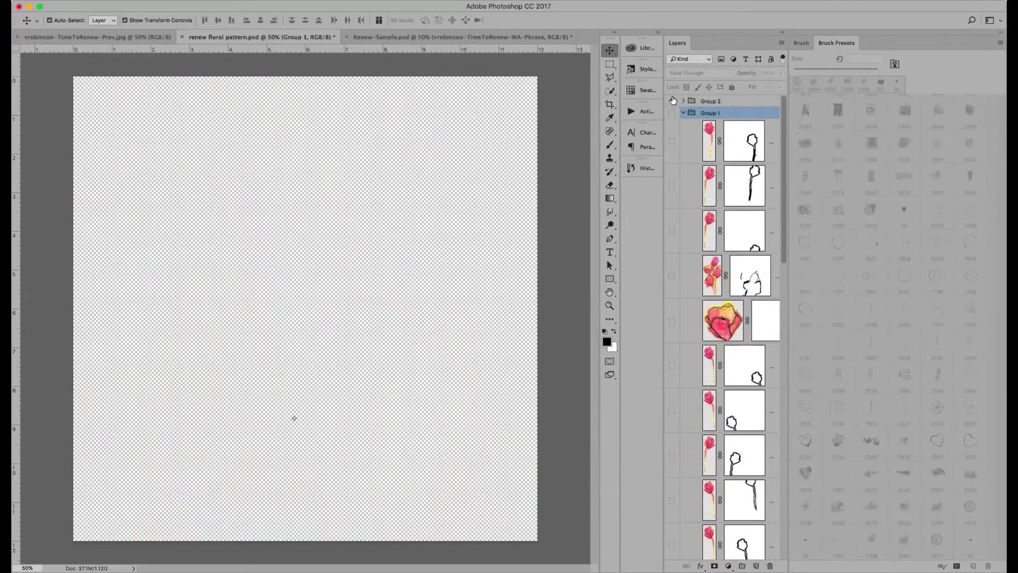
pyautogui.click(672, 101)
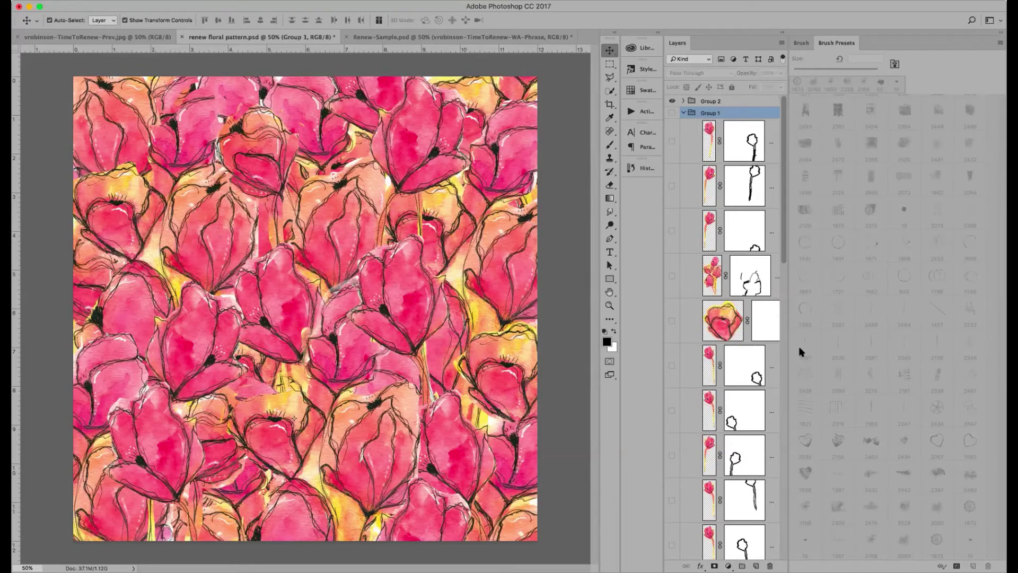
# - View the Time to Renew preview, and return to renew floral pattern.psd to collapse Group 1 and expand Group 2
pyautogui.click(109, 37)
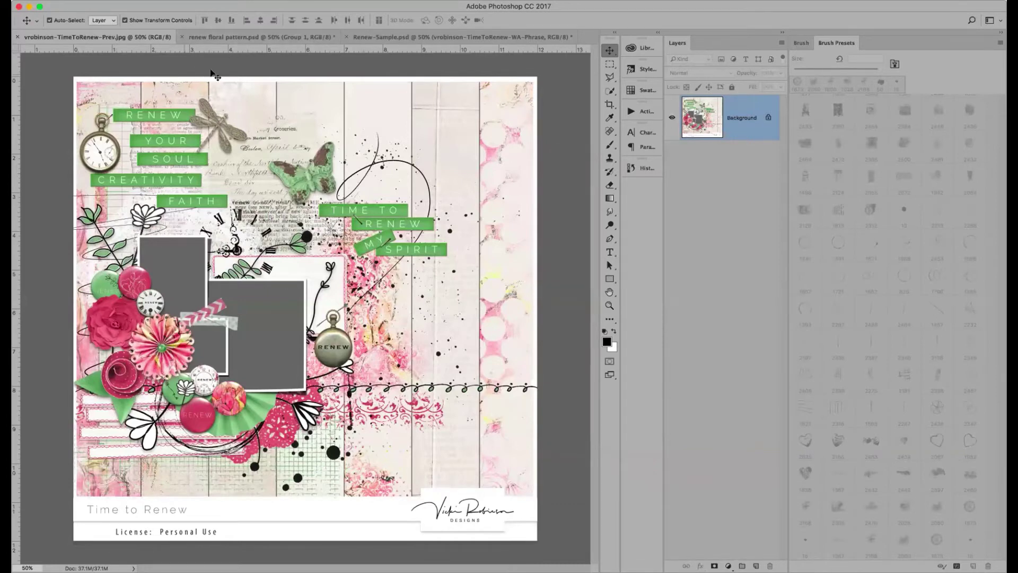
pyautogui.click(252, 36)
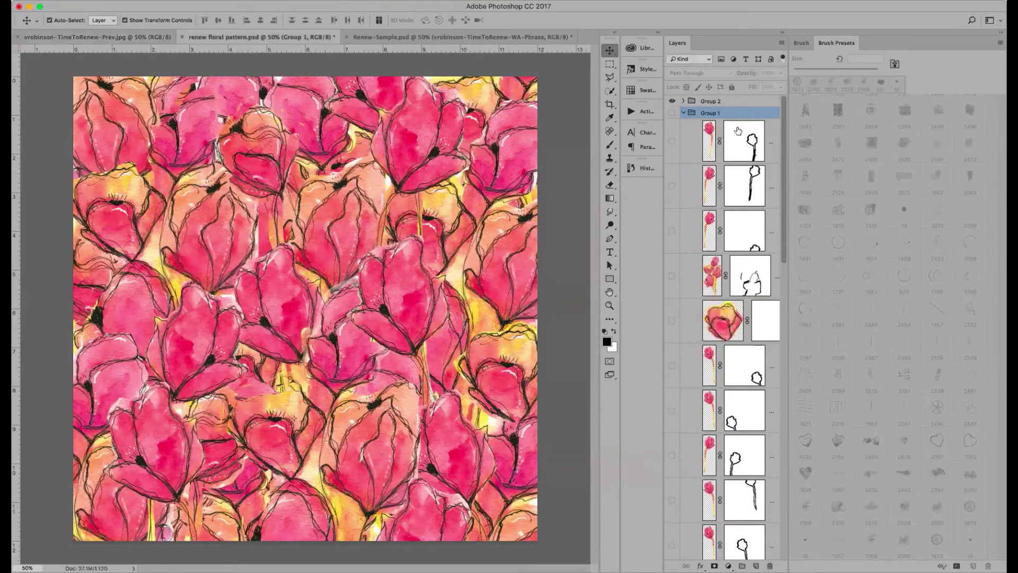
pyautogui.click(683, 113)
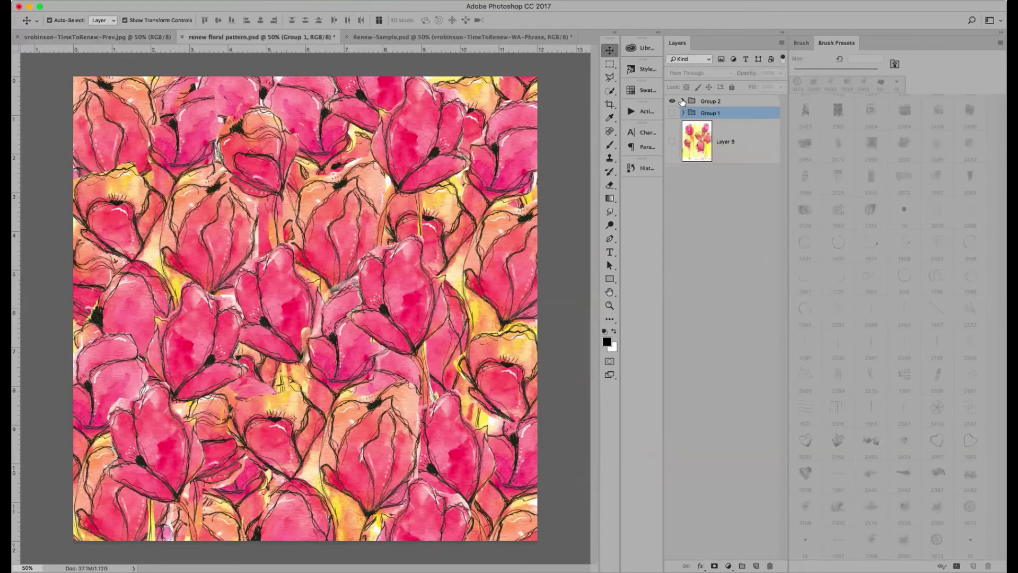
pyautogui.click(683, 100)
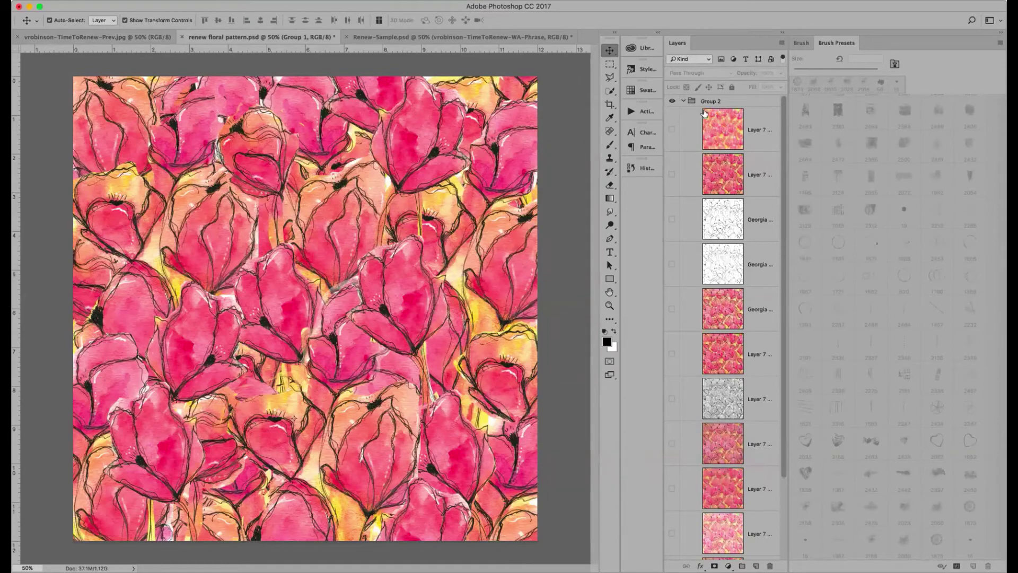
# - Preview individual pattern variations in Group 2, including the line drawings, the painted Georgia layer and the grey brick-textured version
pyautogui.click(672, 219)
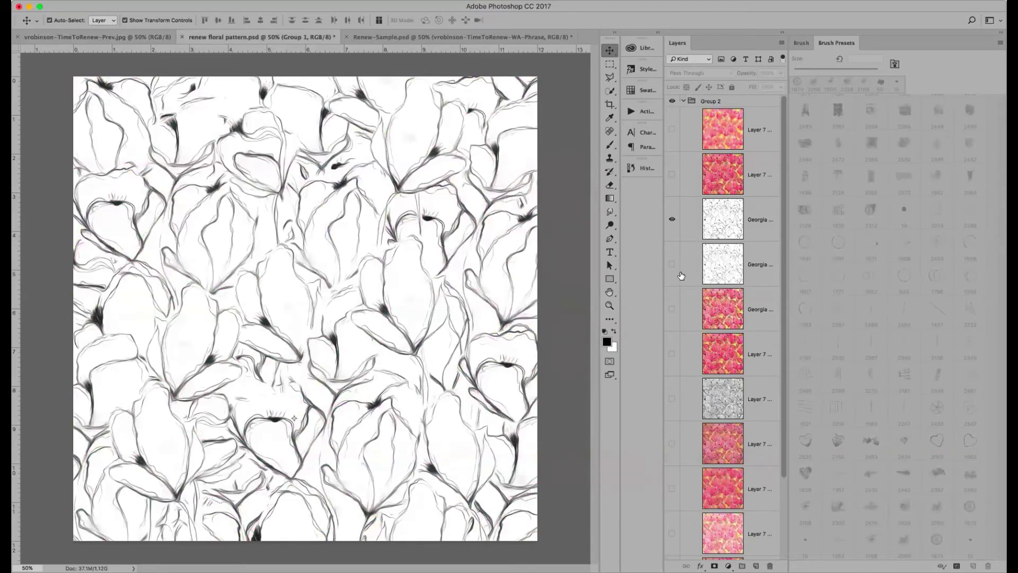
pyautogui.click(672, 220)
pyautogui.click(672, 307)
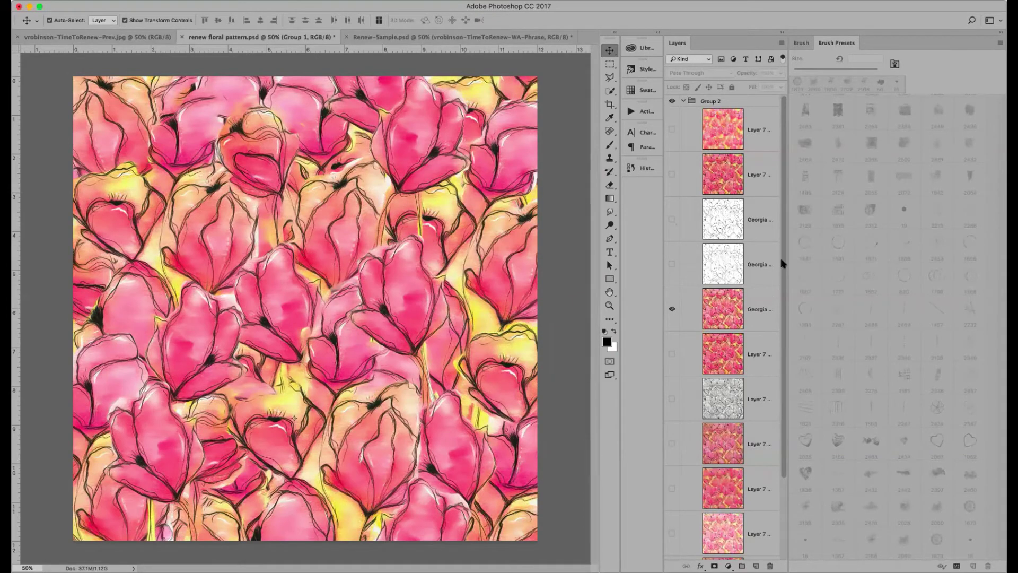
pyautogui.click(673, 309)
pyautogui.click(671, 399)
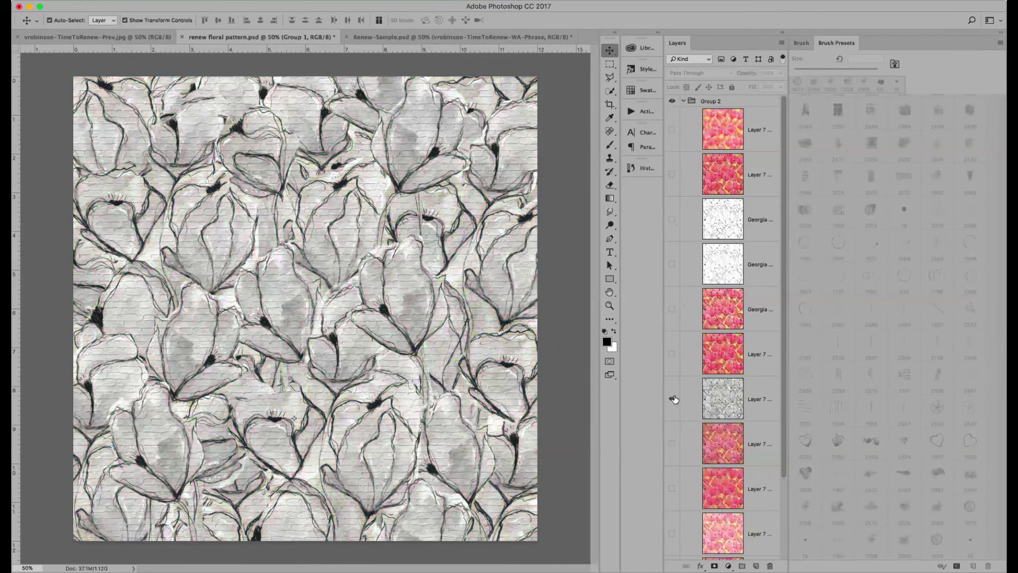
pyautogui.click(672, 398)
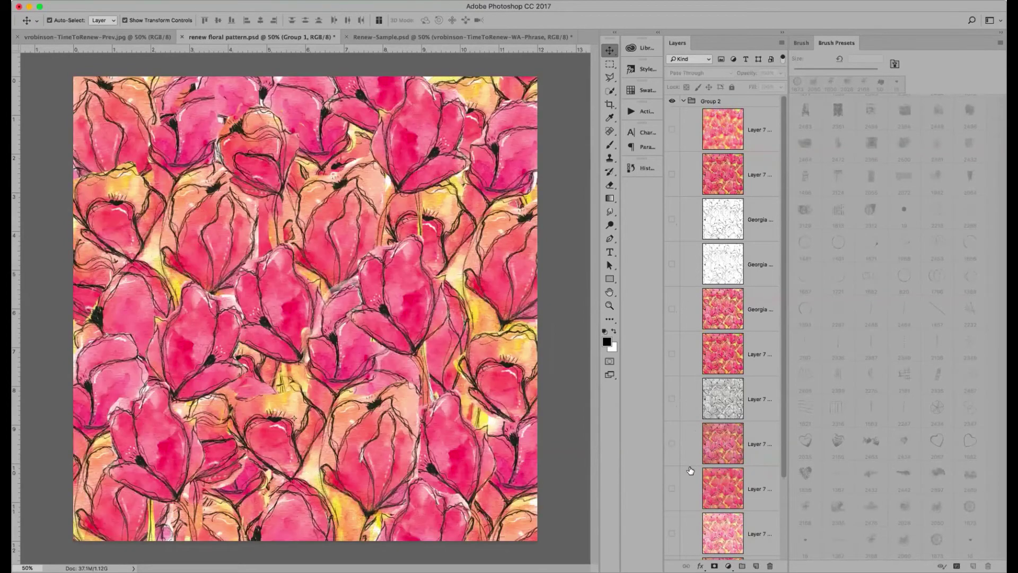
pyautogui.click(672, 443)
pyautogui.click(671, 443)
pyautogui.click(672, 264)
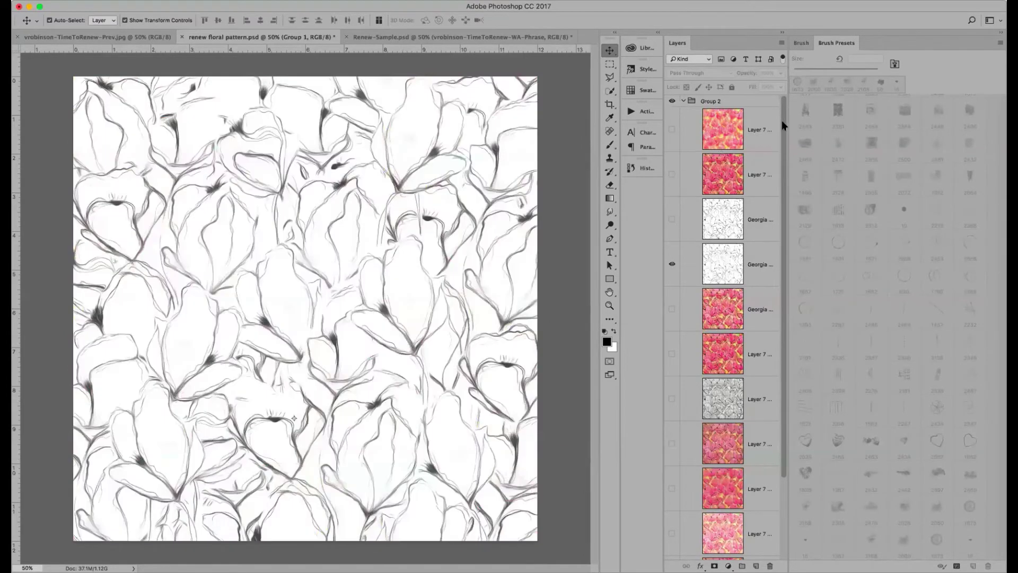
# - Show the top painterly layer of Group 2, Layer 7 copy 3, and define it as a pattern named renew floral pattern.psd
pyautogui.click(739, 129)
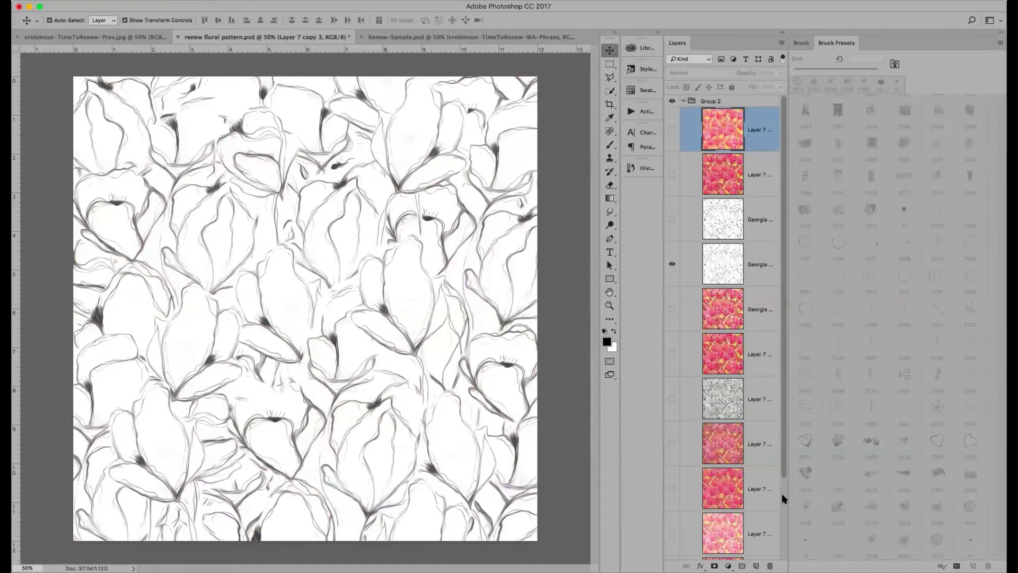
pyautogui.scroll(-5, 784, 488)
pyautogui.scroll(4, 780, 545)
pyautogui.scroll(1, 768, 449)
pyautogui.click(672, 130)
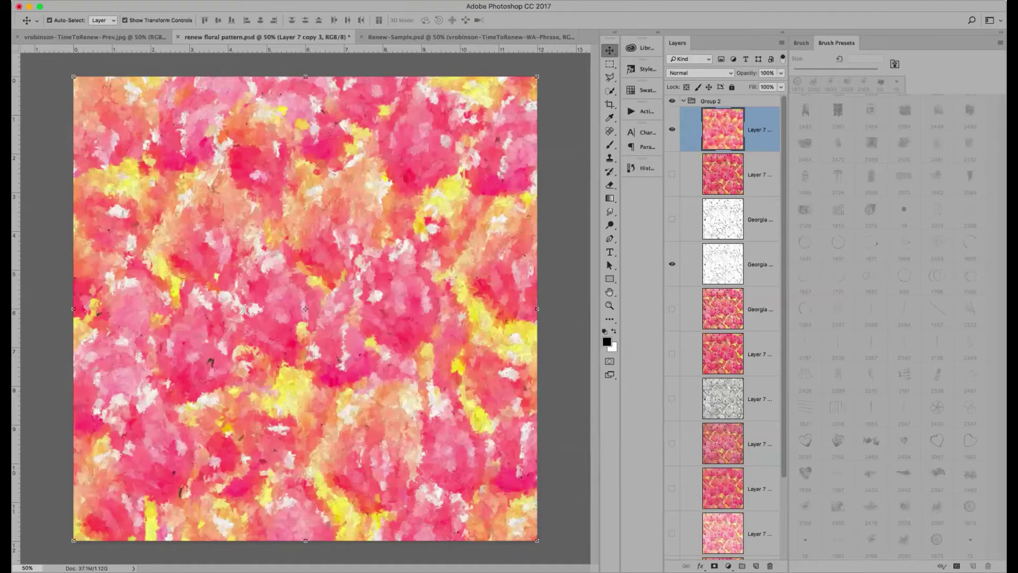
pyautogui.click(15, 1)
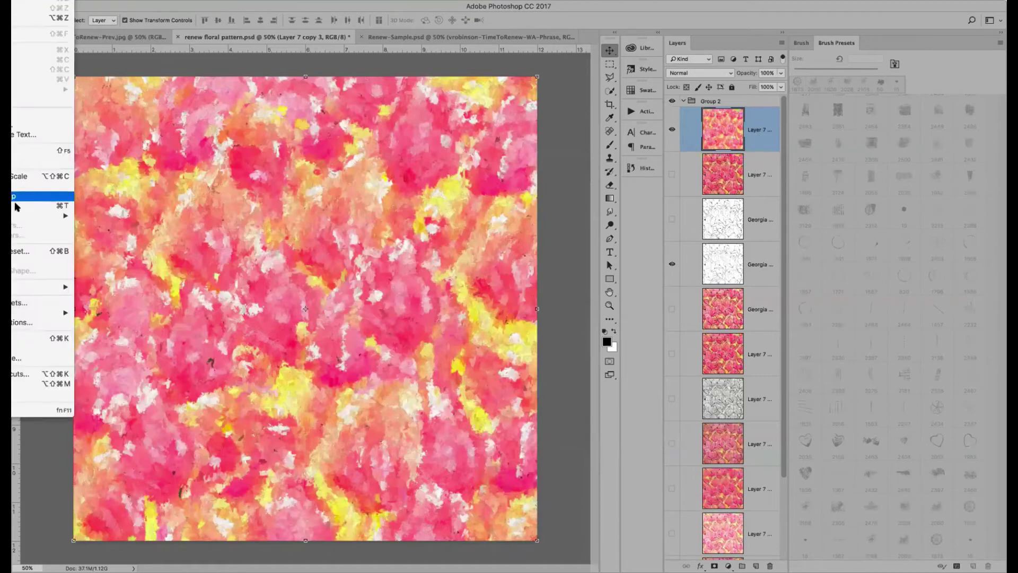
pyautogui.click(17, 262)
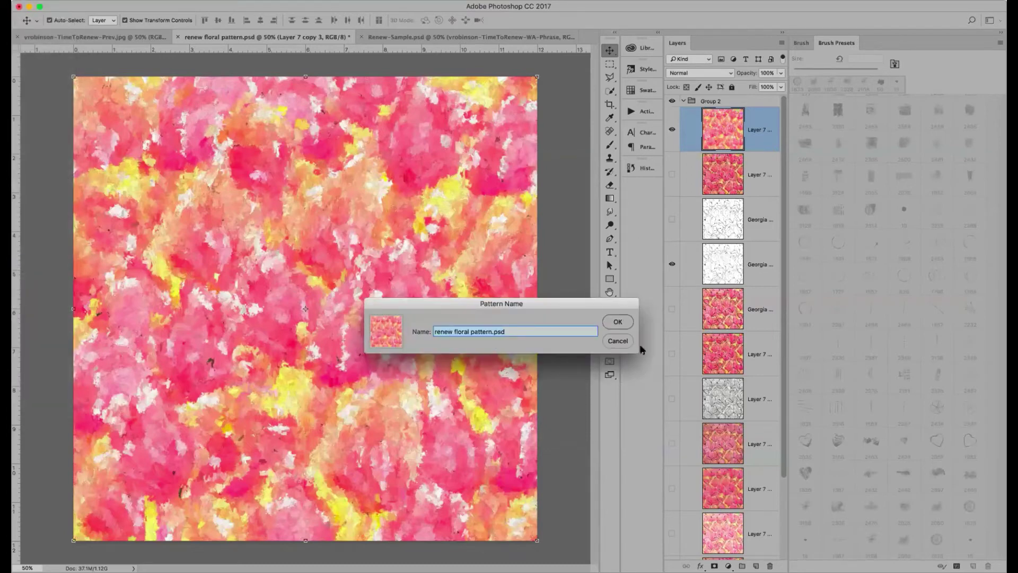
pyautogui.click(618, 322)
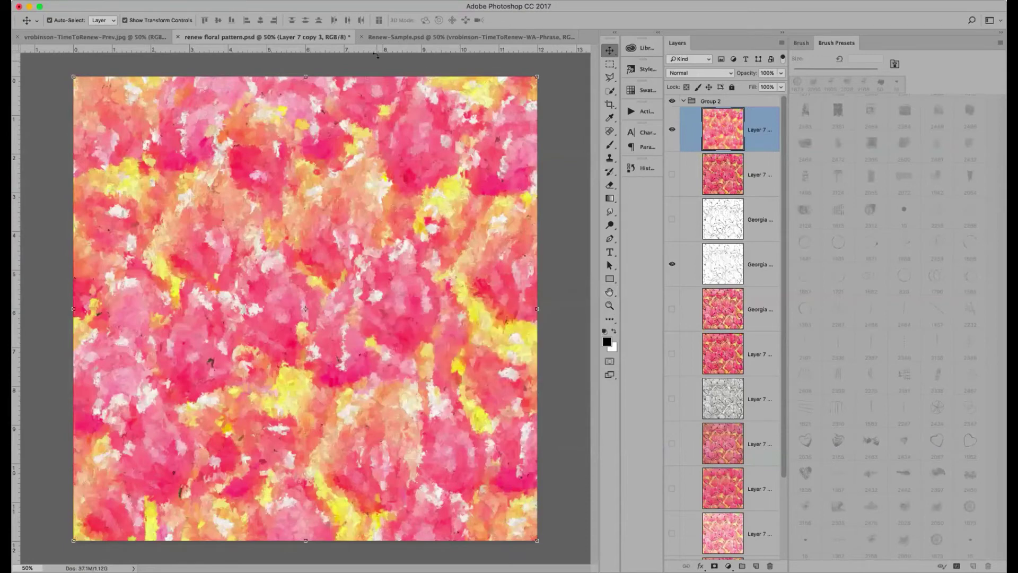
# - In Renew-Sample.psd, add a new layer on top and apply a Pattern Overlay with the painterly floral pattern at 53% scale
pyautogui.click(385, 38)
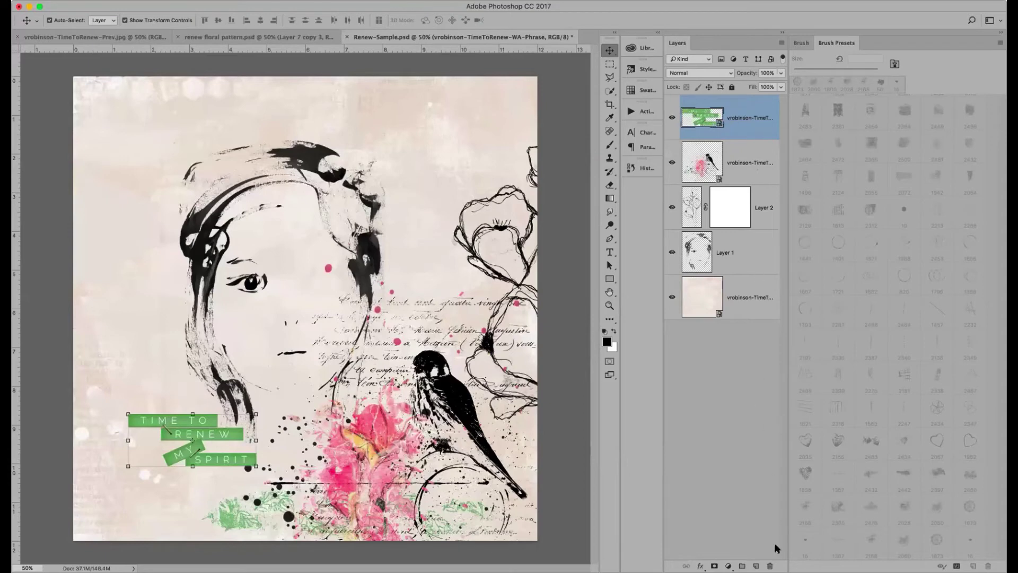
pyautogui.click(756, 566)
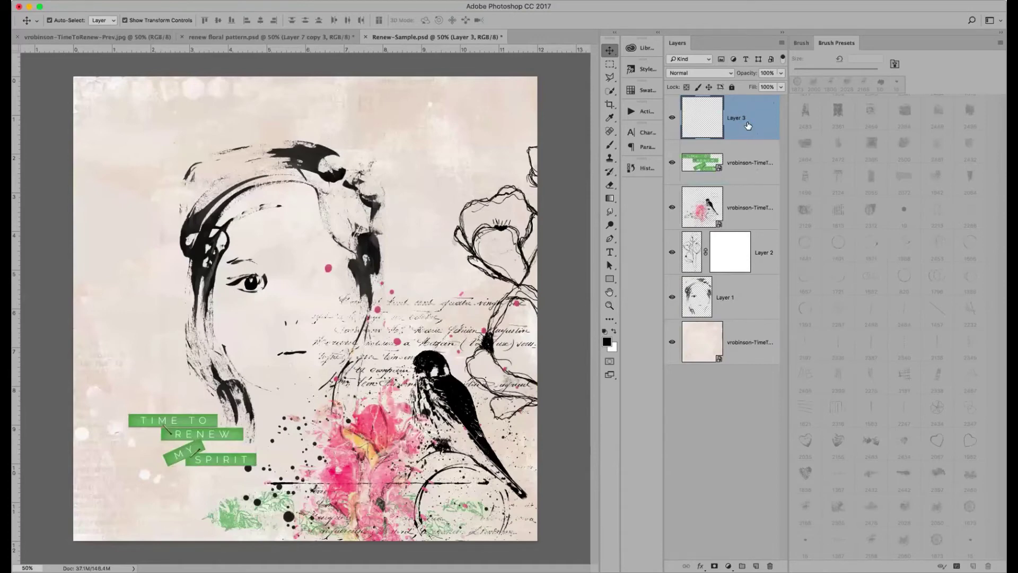
pyautogui.doubleClick(747, 126)
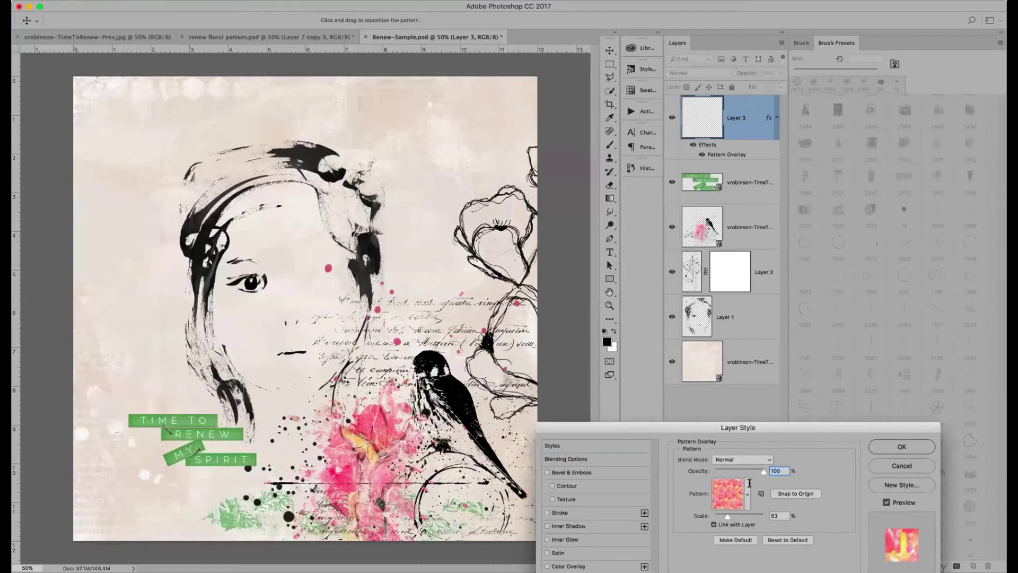
pyautogui.click(902, 448)
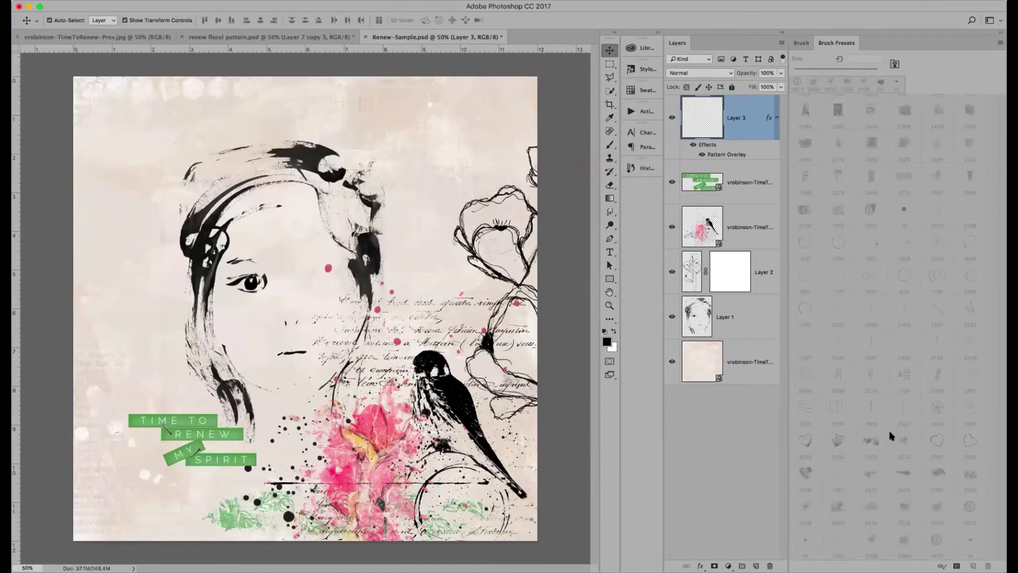
# - Stamp the 2168 brush, reduced to 1800 px, on Layer 3 at the page's upper-right corner and lower-left edge
pyautogui.press('b')
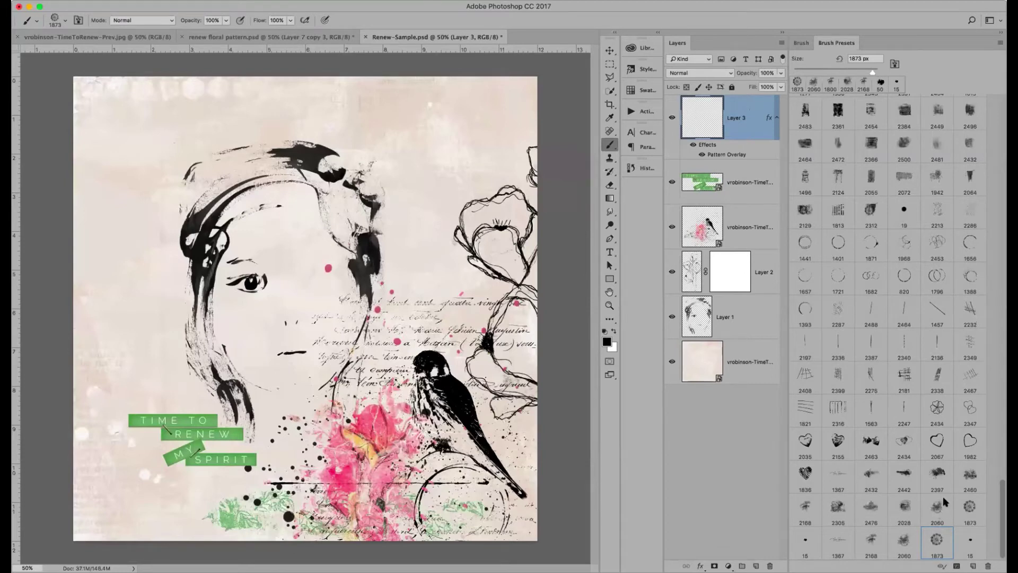
pyautogui.click(870, 541)
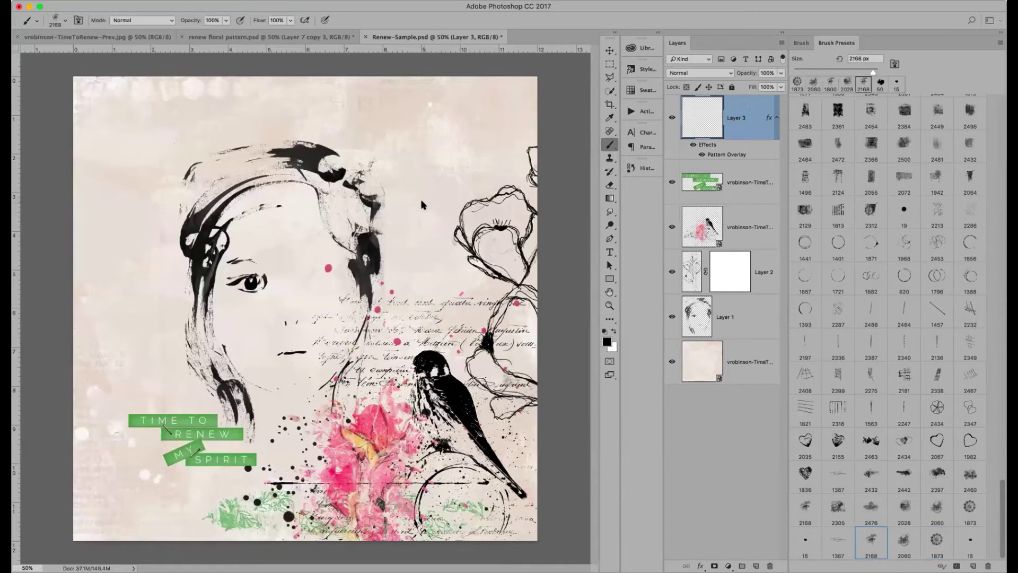
pyautogui.press('[')
pyautogui.press('[')
pyautogui.press('[')
pyautogui.press('[')
pyautogui.click(505, 175)
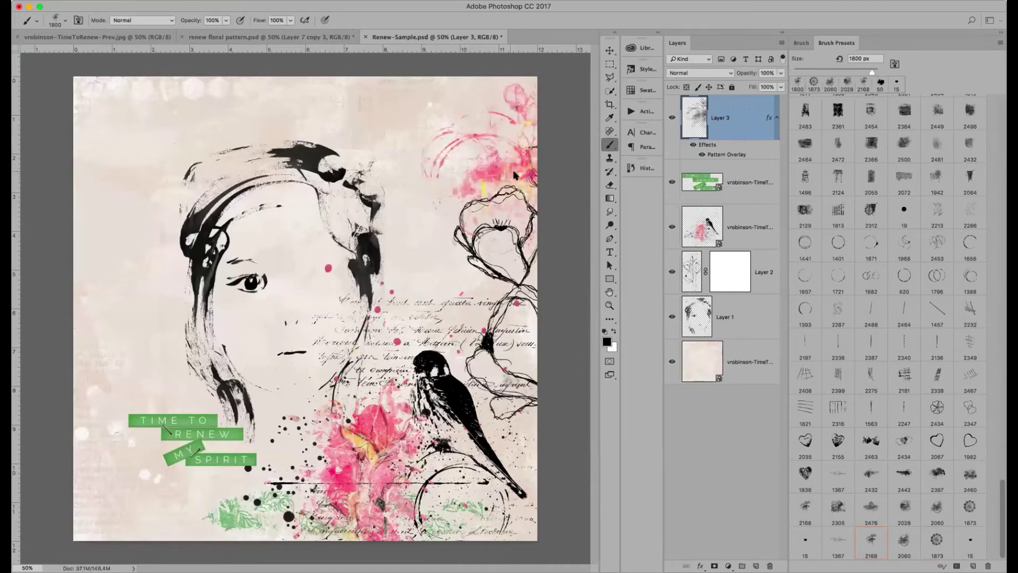
pyautogui.click(68, 493)
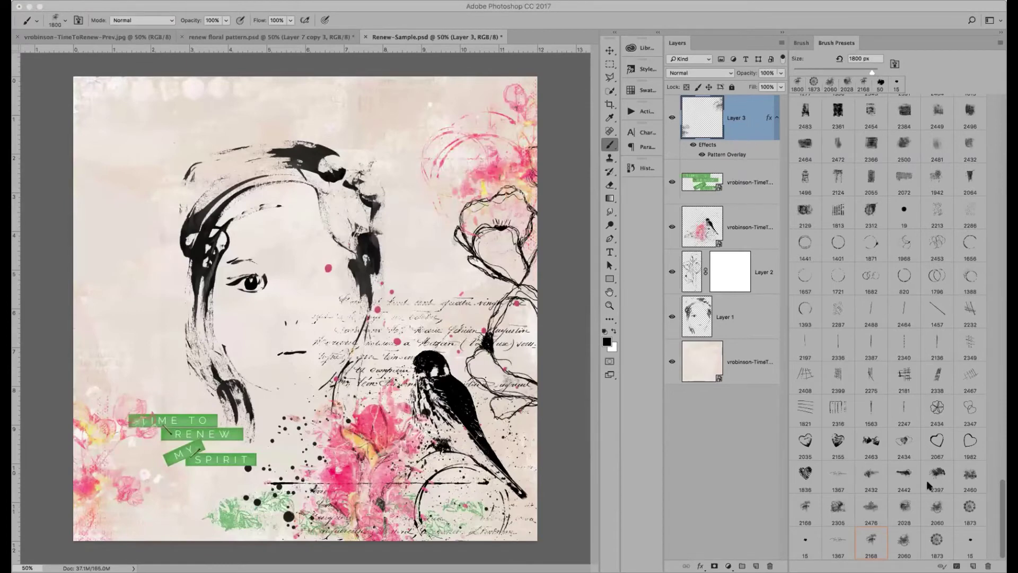
# - Stamp the 2060 px brush on Layer 3 at the page's upper-left edge, over the bird at the right edge, and along the top left
pyautogui.click(903, 540)
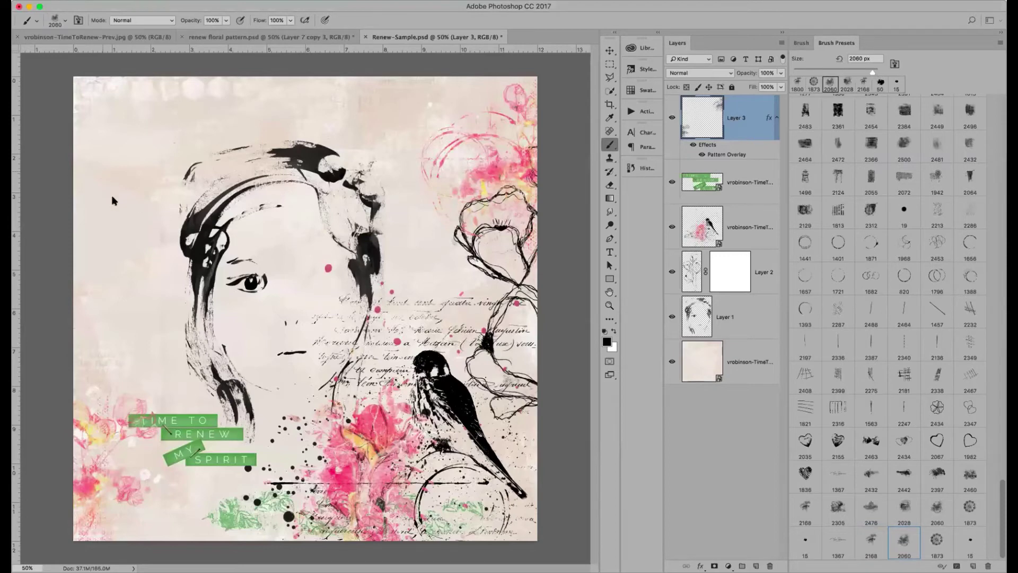
pyautogui.click(59, 192)
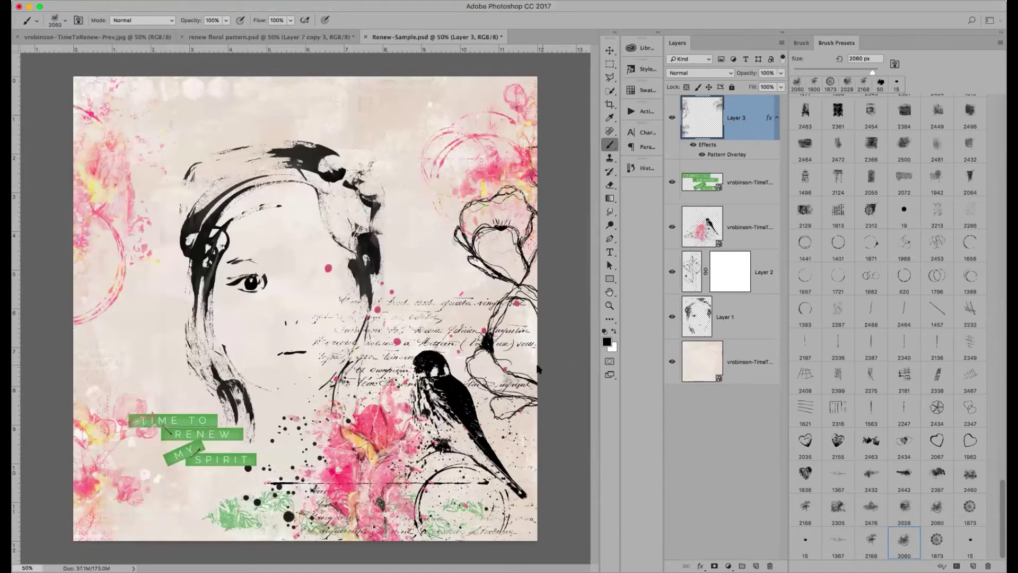
pyautogui.click(570, 372)
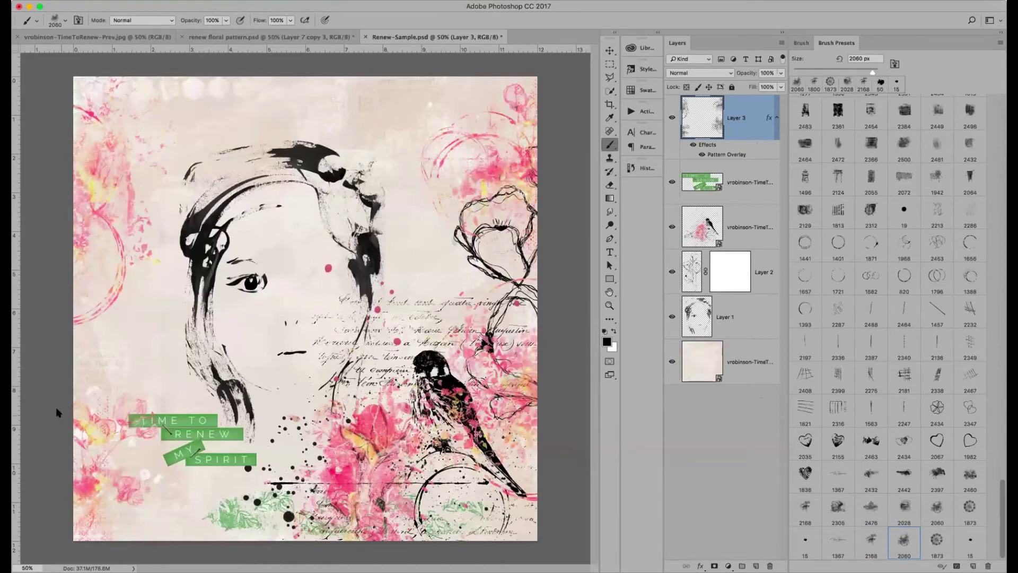
pyautogui.click(190, 90)
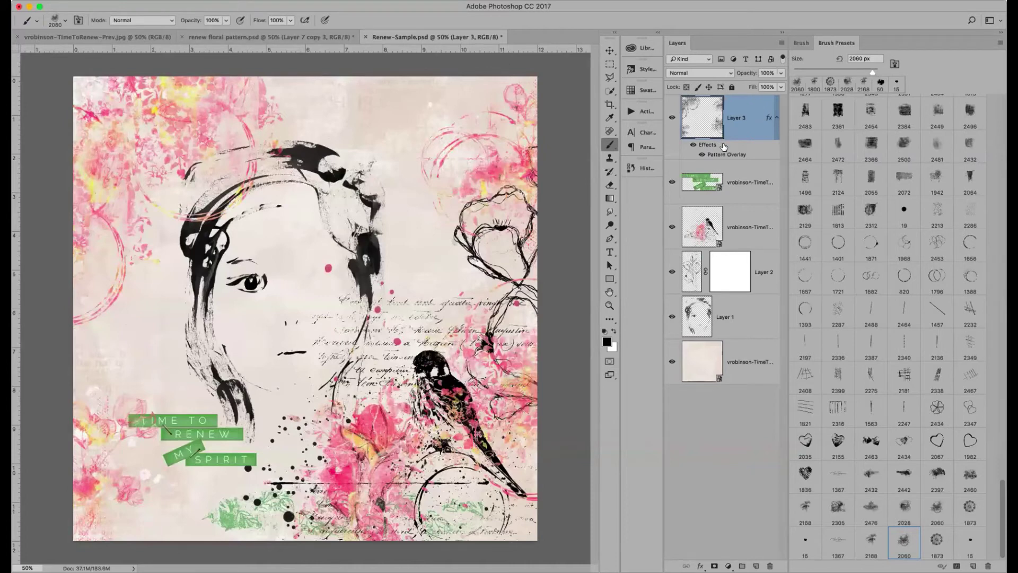
# - In renew floral pattern.psd, show the second layer of Group 2 and define it as a pattern named renew floral pattern.psd
pyautogui.click(326, 38)
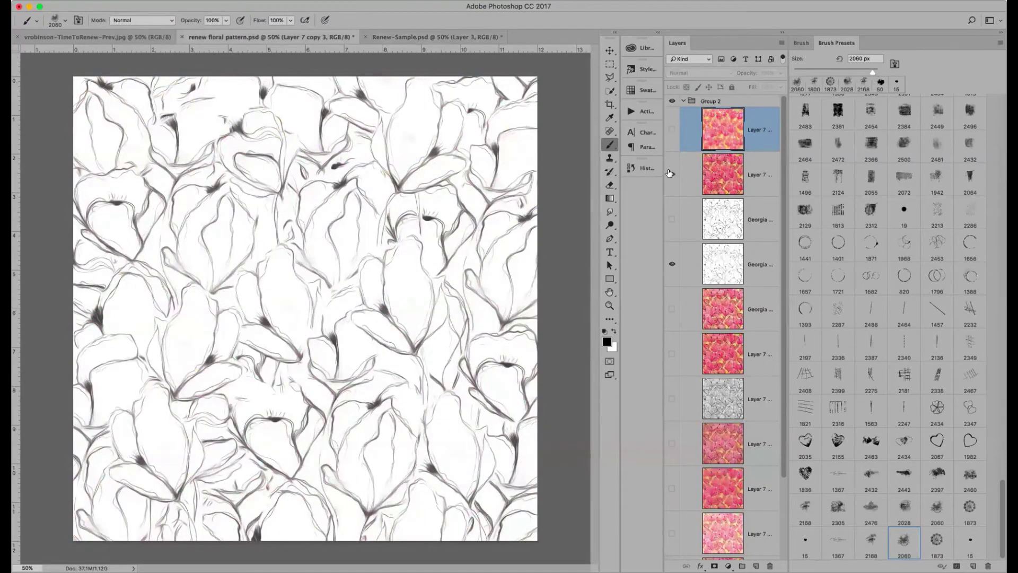
pyautogui.click(672, 173)
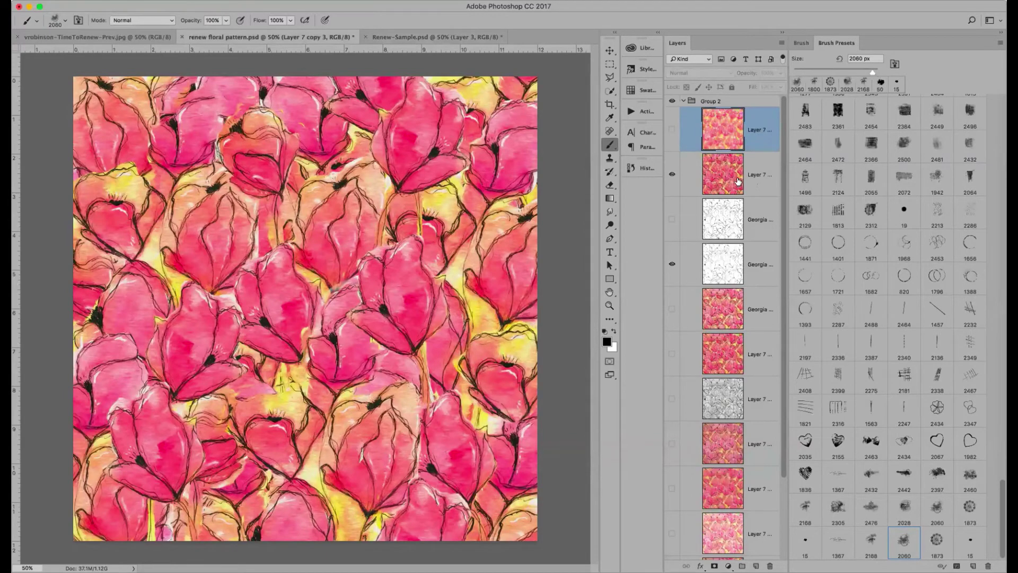
pyautogui.click(727, 157)
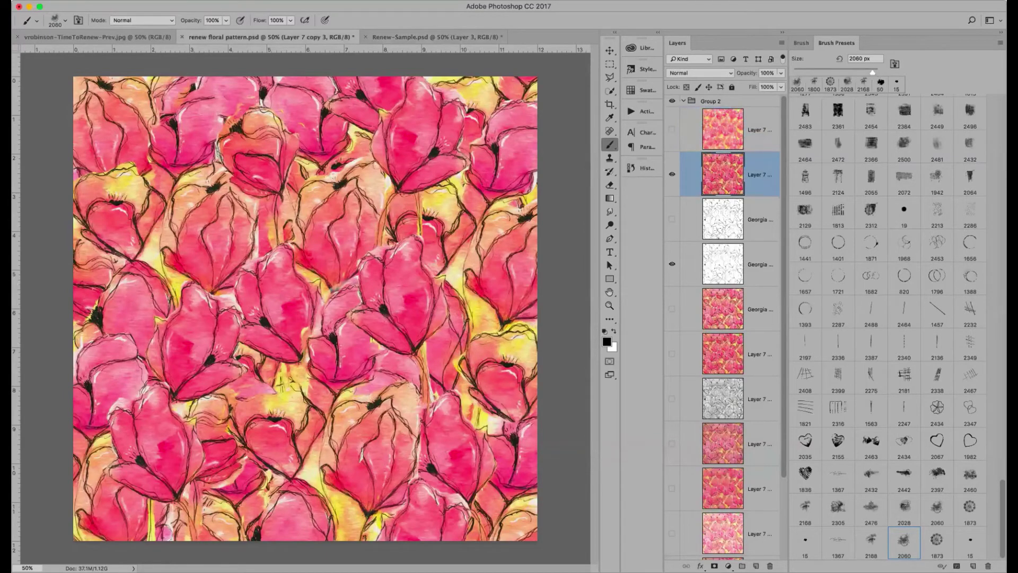
pyautogui.click(24, 1)
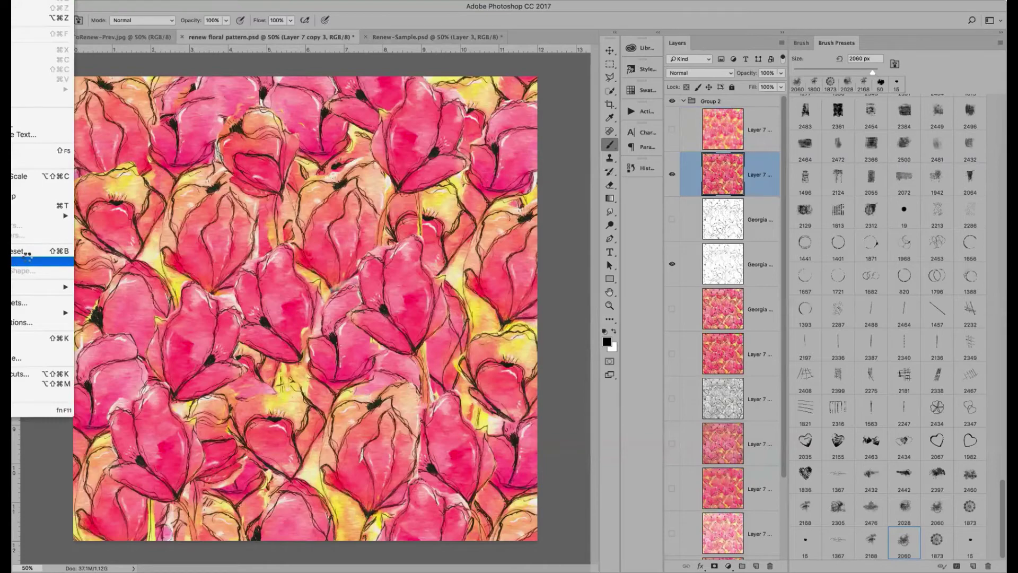
pyautogui.click(26, 259)
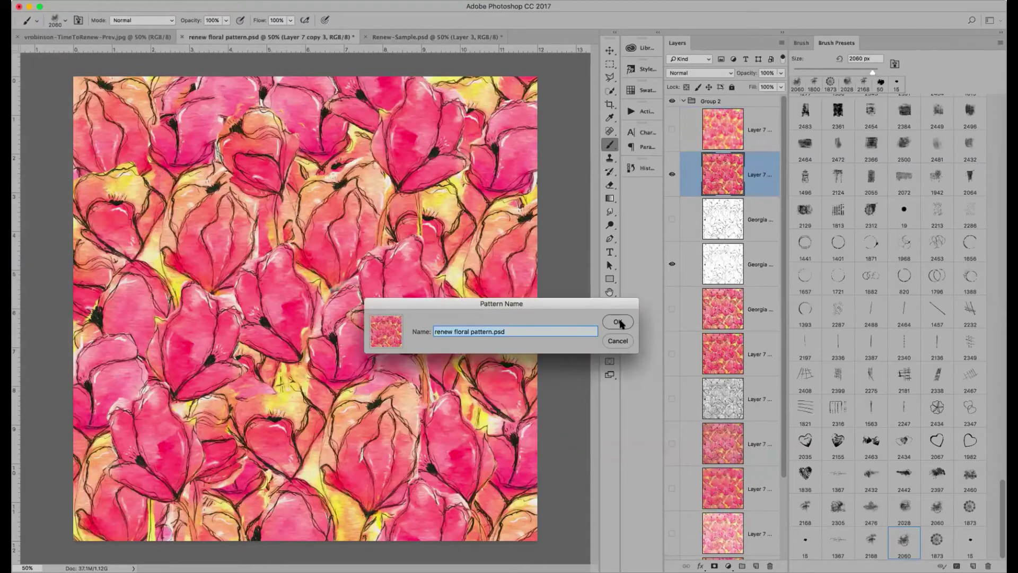
pyautogui.click(619, 322)
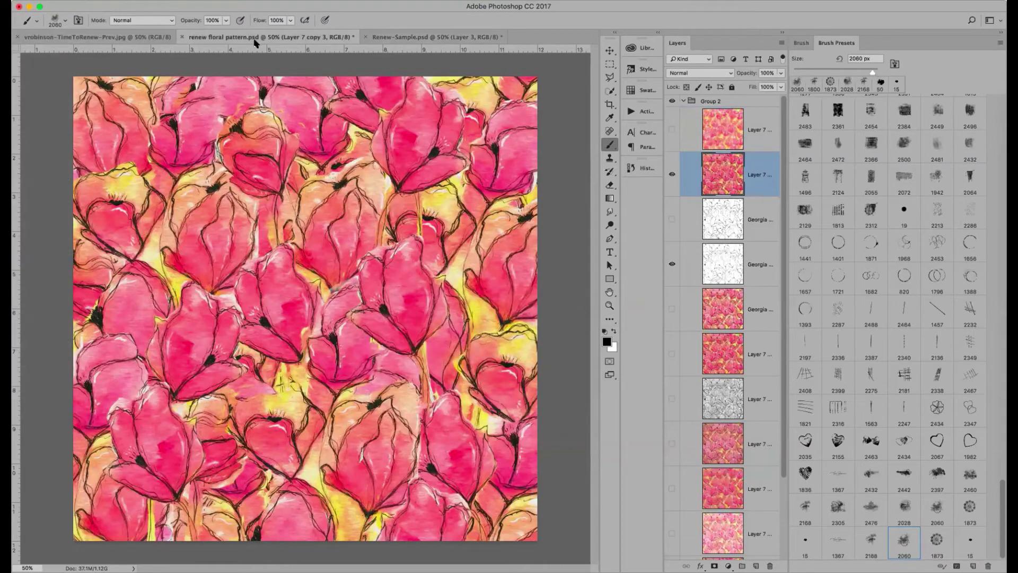
# - In Renew-Sample.psd, add a new layer above Layer 3 and apply a Pattern Overlay to it
pyautogui.click(366, 36)
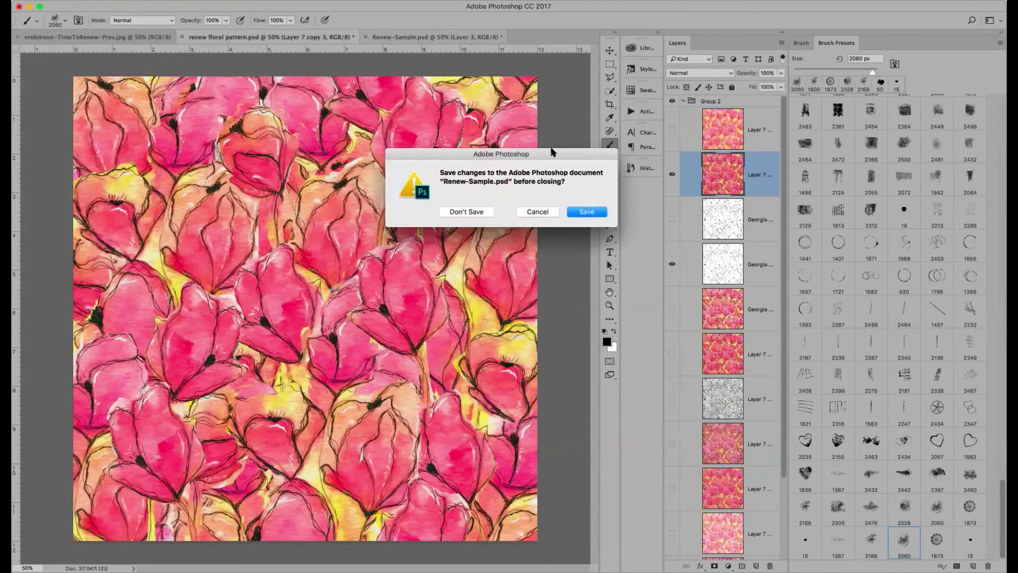
pyautogui.click(536, 211)
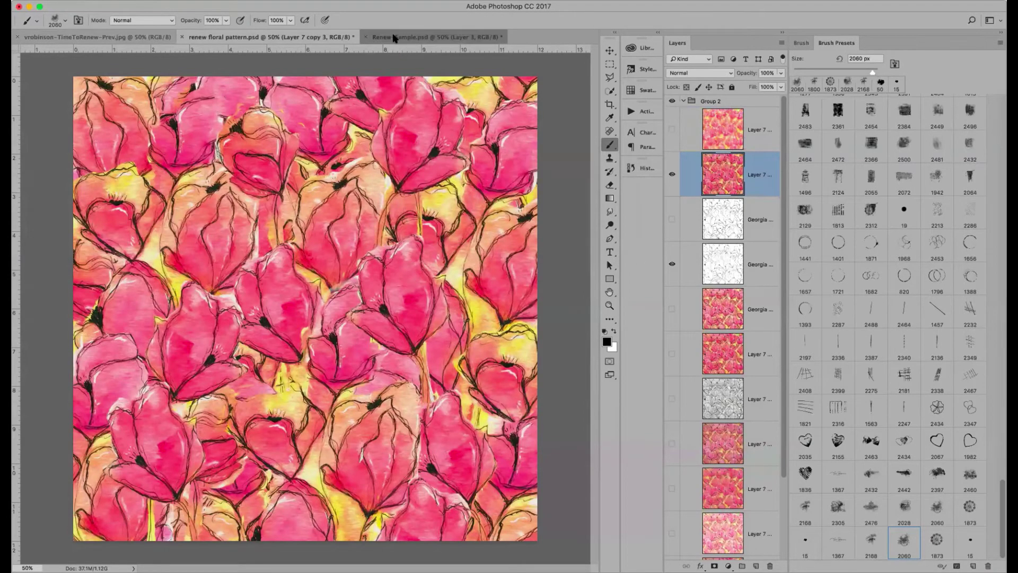
pyautogui.click(395, 38)
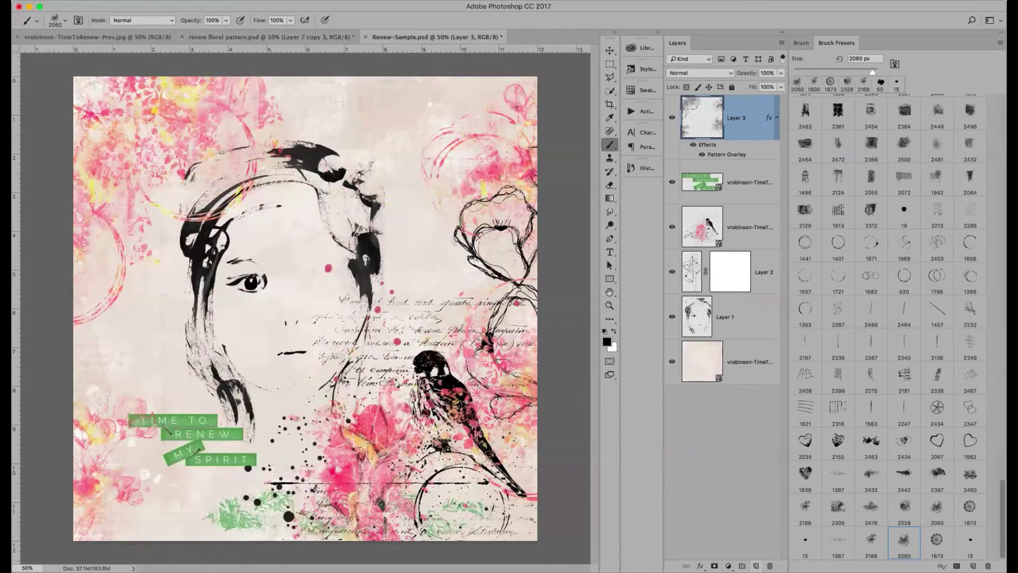
pyautogui.click(756, 566)
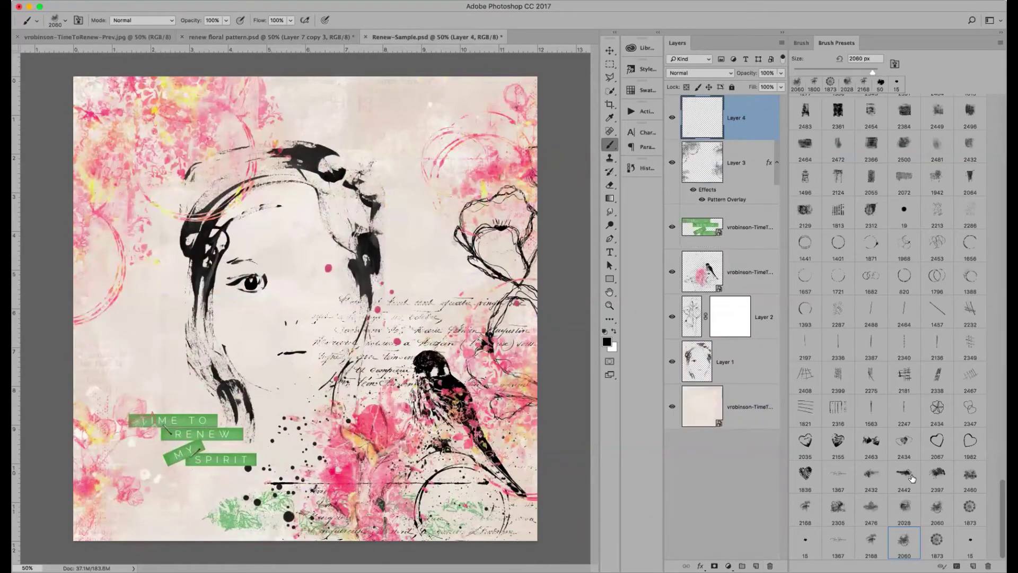
pyautogui.doubleClick(752, 124)
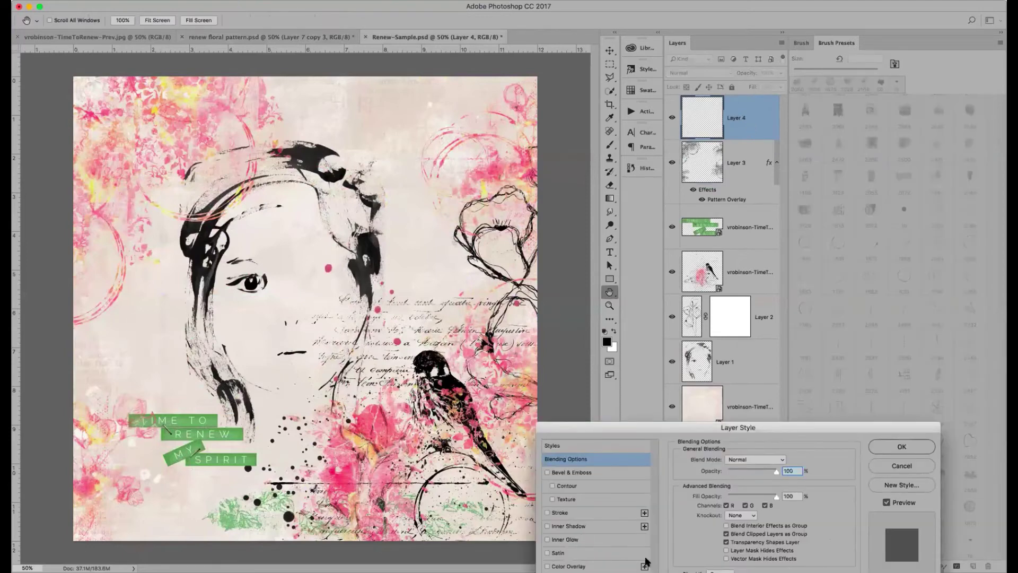
pyautogui.click(568, 571)
pyautogui.click(748, 493)
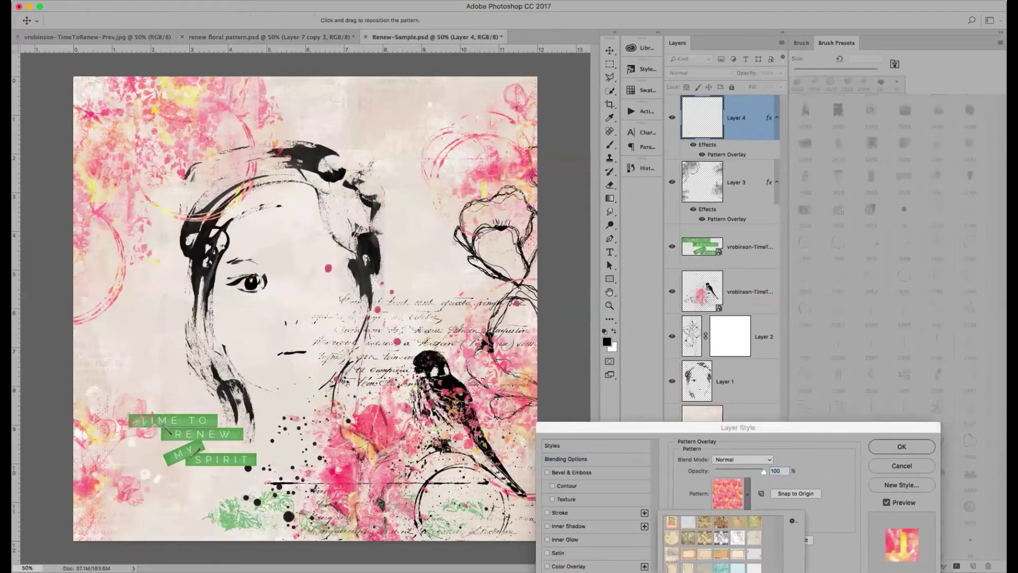
pyautogui.press('Return')
pyautogui.click(902, 447)
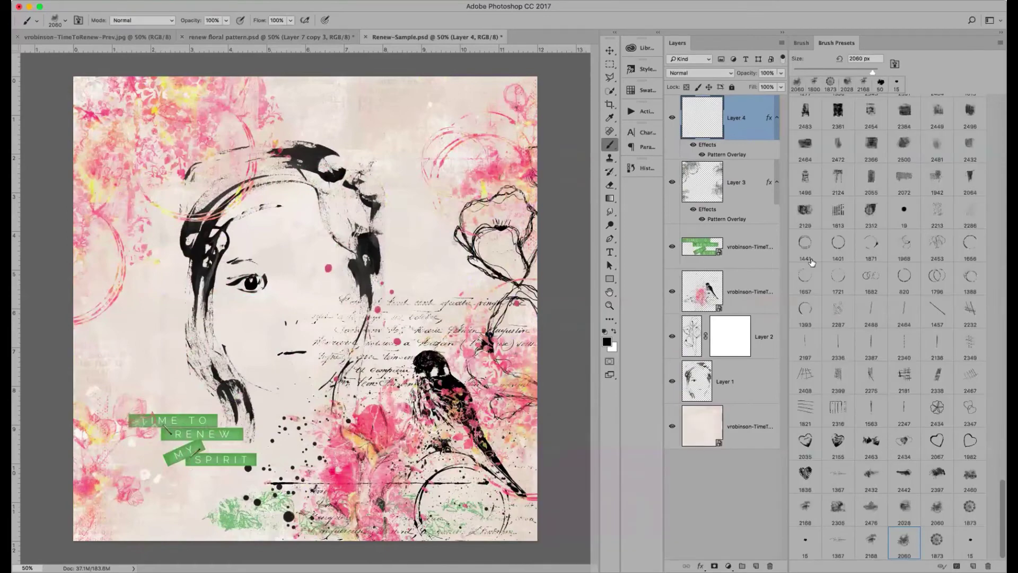
# - Stamp the 1873 px doily brush on Layer 4 over the upper-right part of the head, and reposition the Pattern Overlay's pattern within it
pyautogui.click(937, 542)
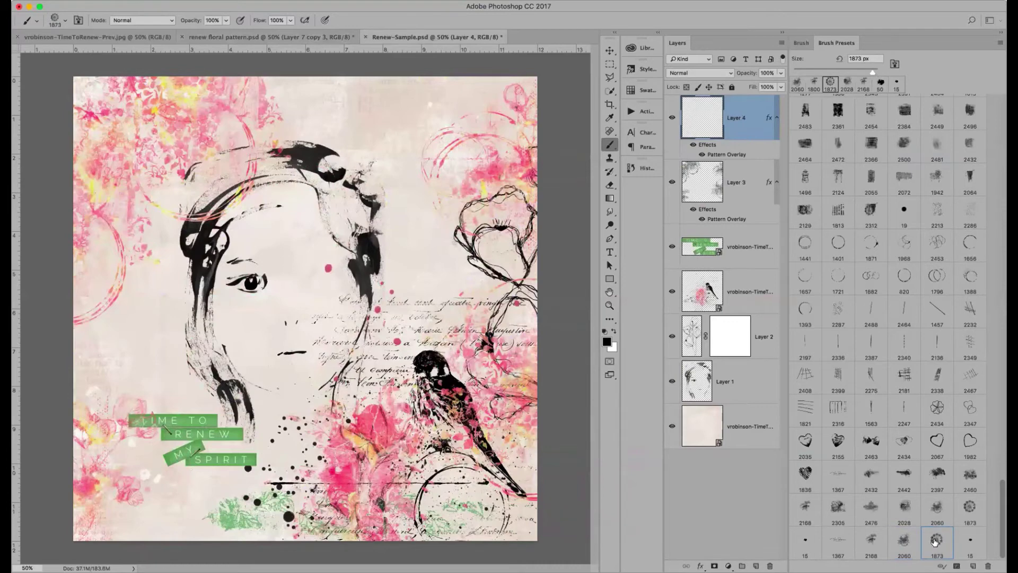
pyautogui.click(400, 166)
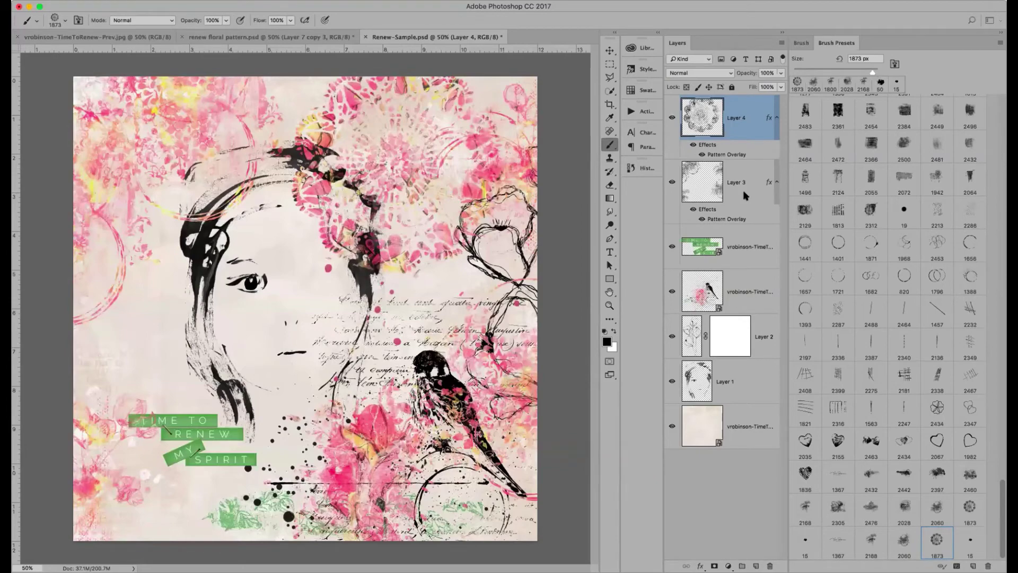
pyautogui.doubleClick(746, 156)
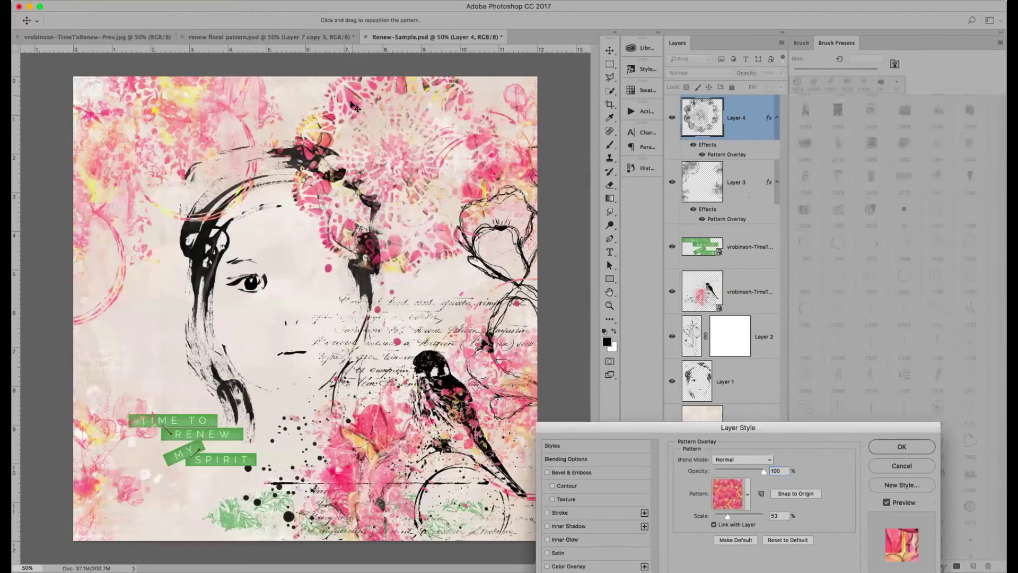
pyautogui.moveTo(356, 104); pyautogui.dragTo(485, 308)
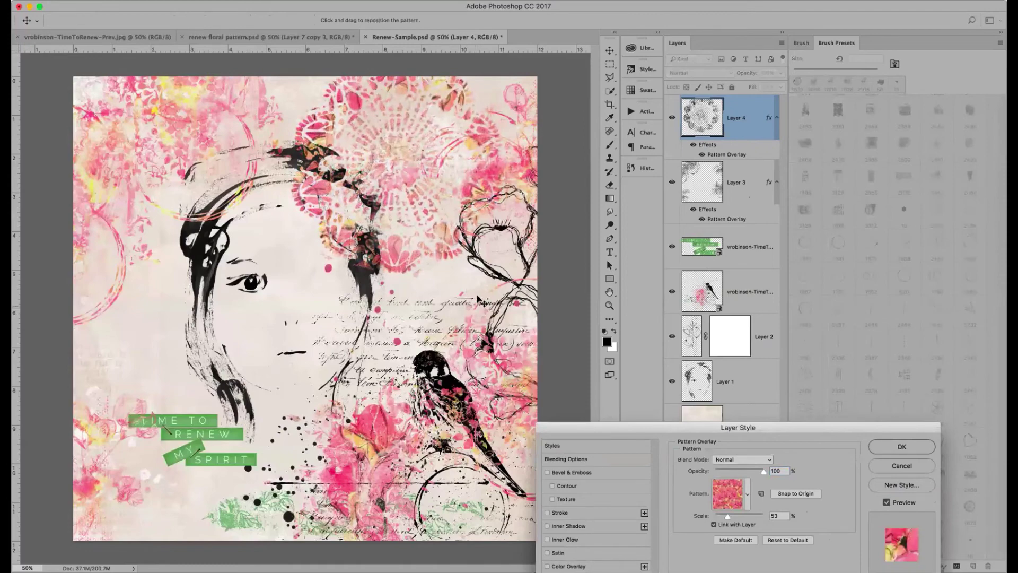
pyautogui.click(902, 447)
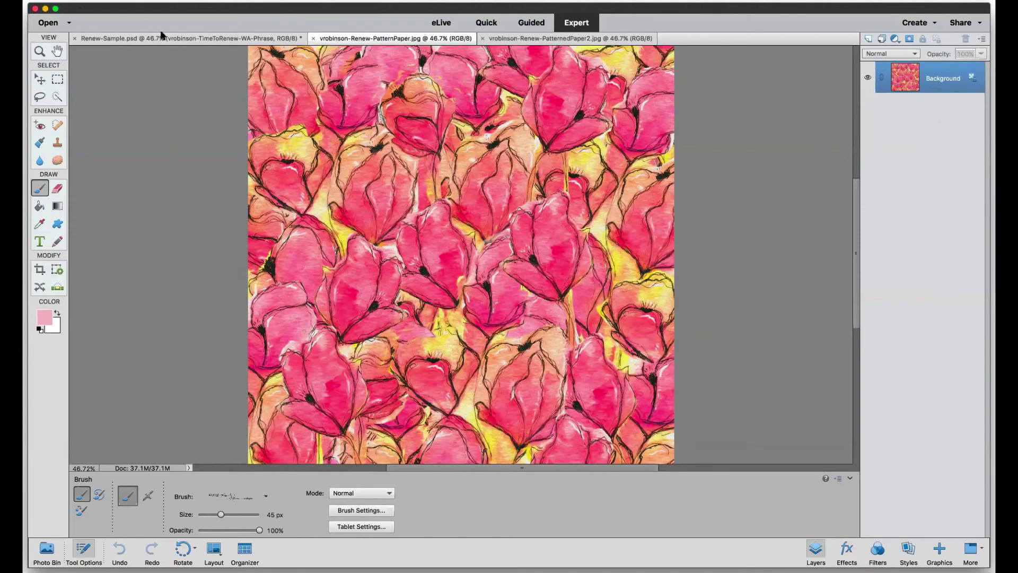
# - In Photoshop Elements, define vrobinson-Renew-PatternPaper.jpg as a pattern under its own file name
pyautogui.click(72, 3)
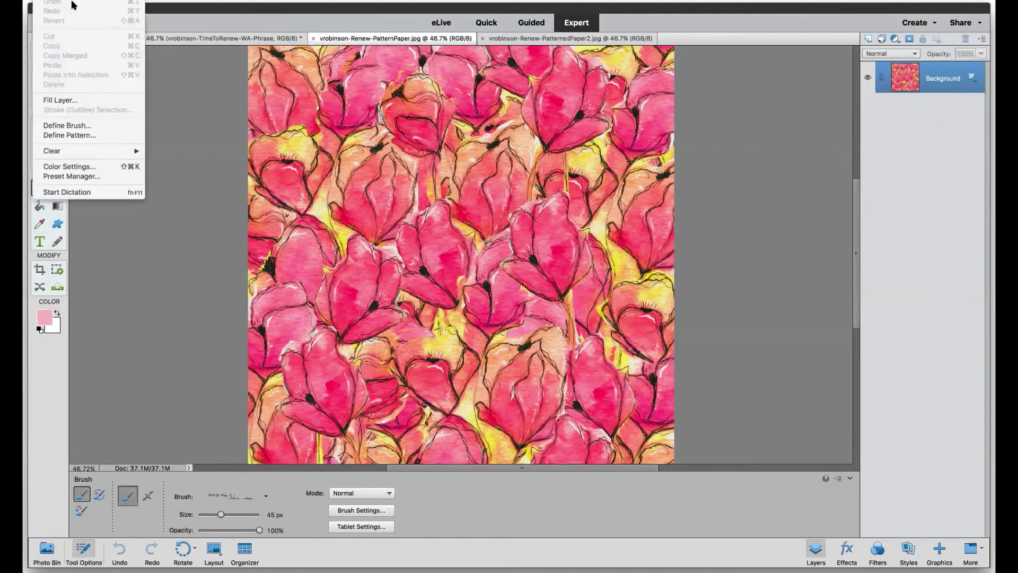
pyautogui.click(79, 135)
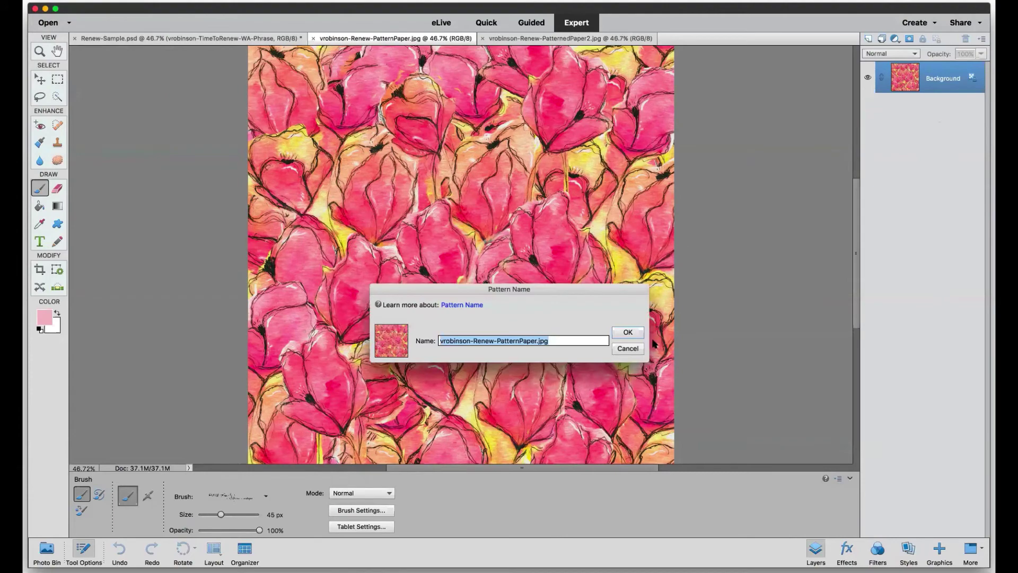
pyautogui.click(628, 332)
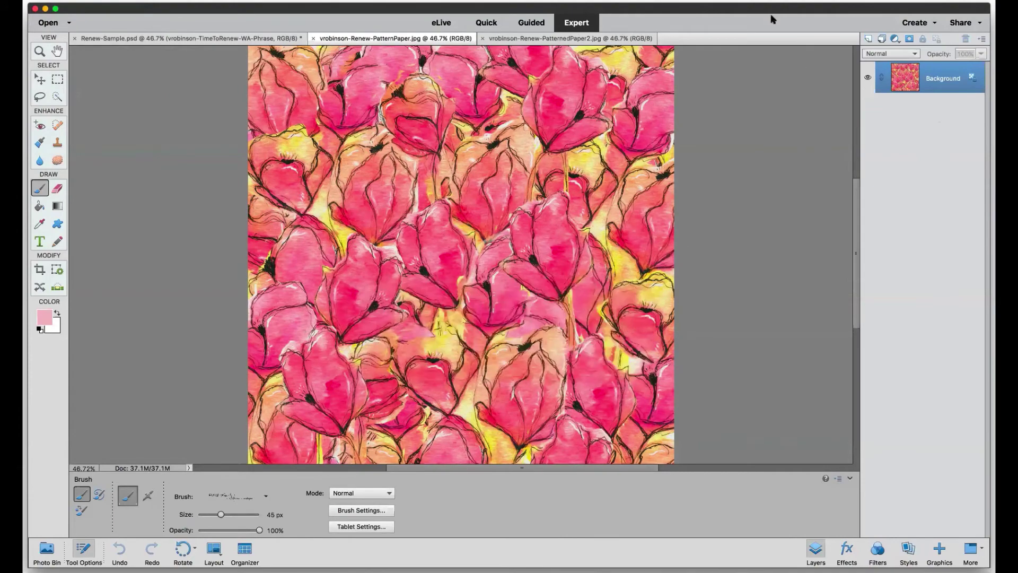
# - In Renew-Sample.psd, add a Pattern fill layer with the floral pattern at 100% scale above the phrase layer, and activate the Brush tool
pyautogui.click(213, 40)
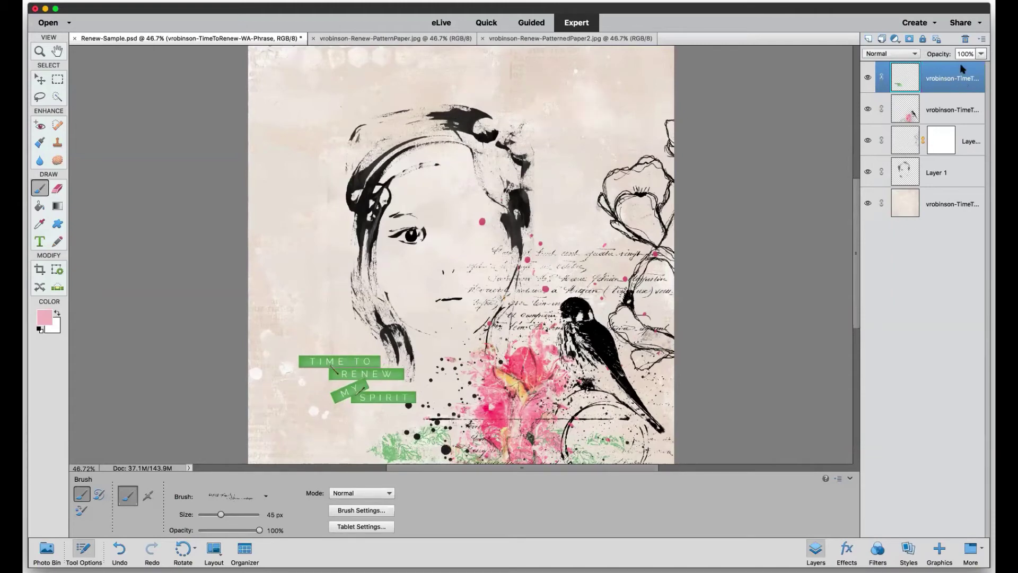
pyautogui.click(895, 40)
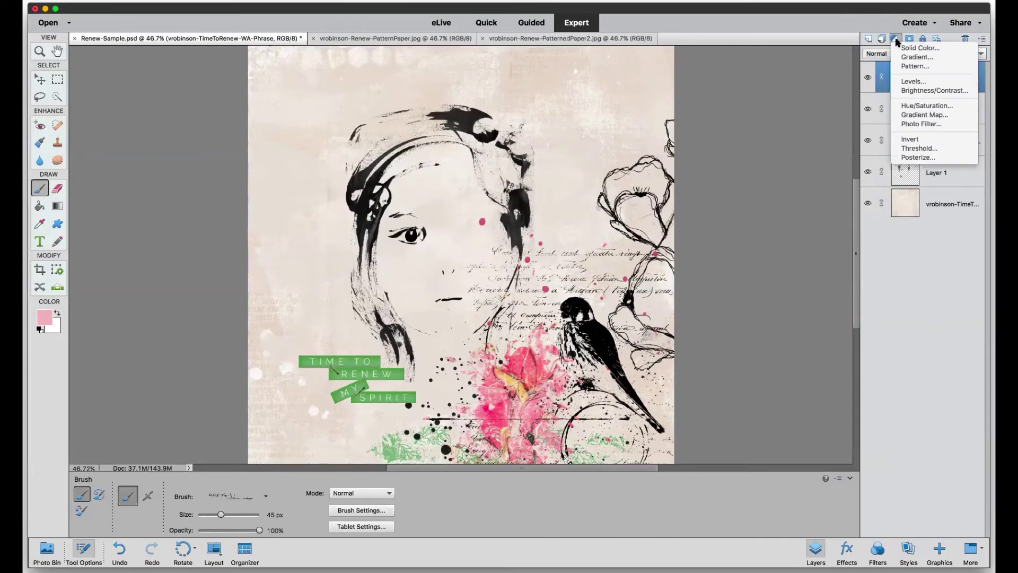
pyautogui.click(914, 66)
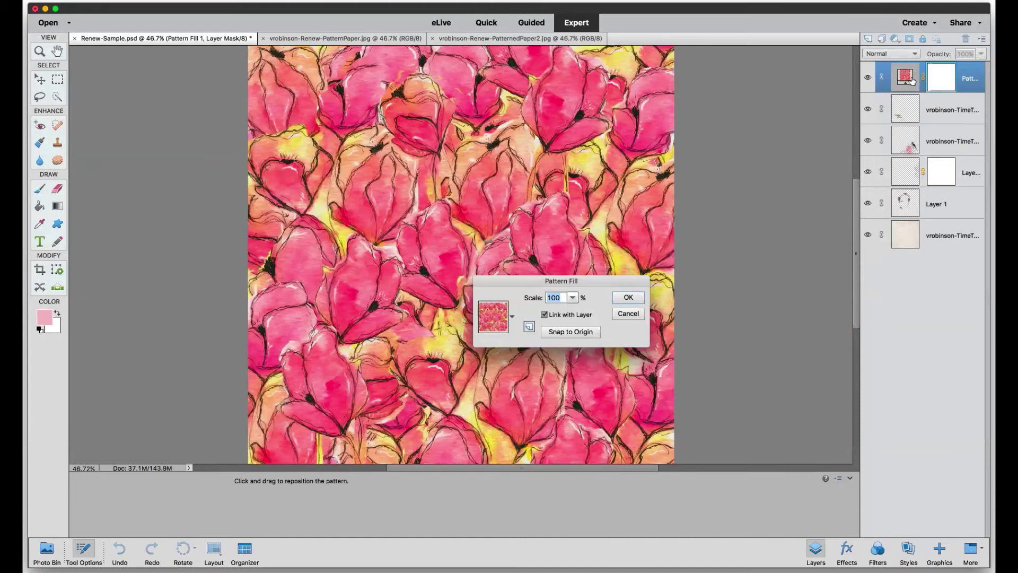
pyautogui.click(631, 303)
pyautogui.click(629, 299)
pyautogui.press('b')
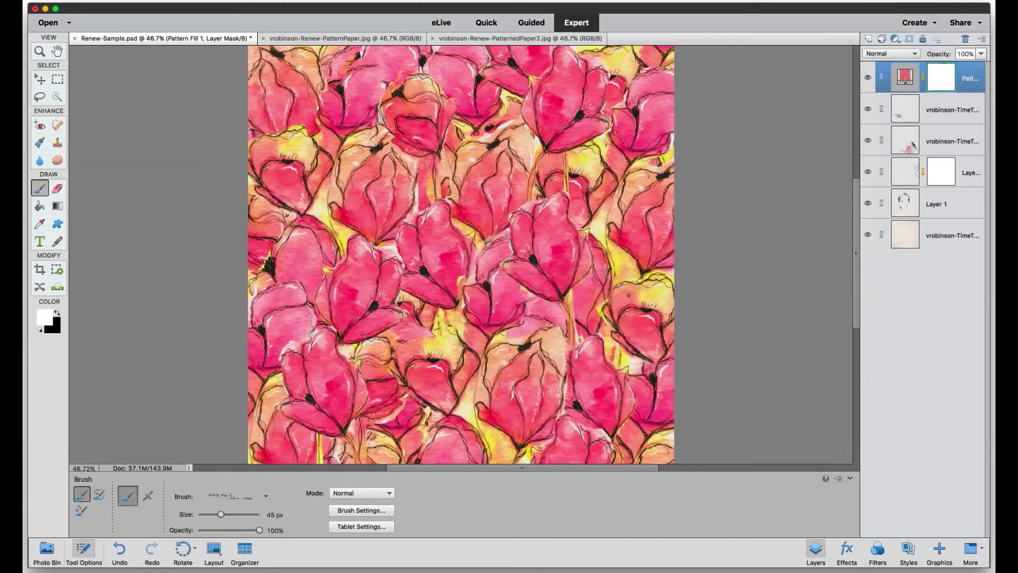
# - Add a new layer between the phrase layer and the pattern fill, and clip the pattern fill to it
pyautogui.click(942, 111)
pyautogui.click(868, 40)
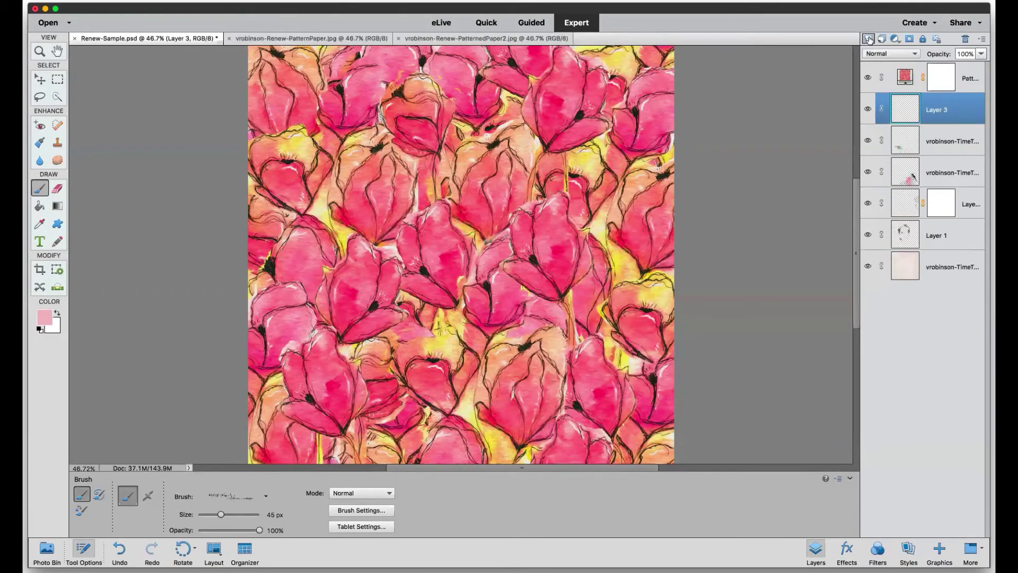
pyautogui.keyDown('alt'); pyautogui.click(928, 91); pyautogui.keyUp('alt')
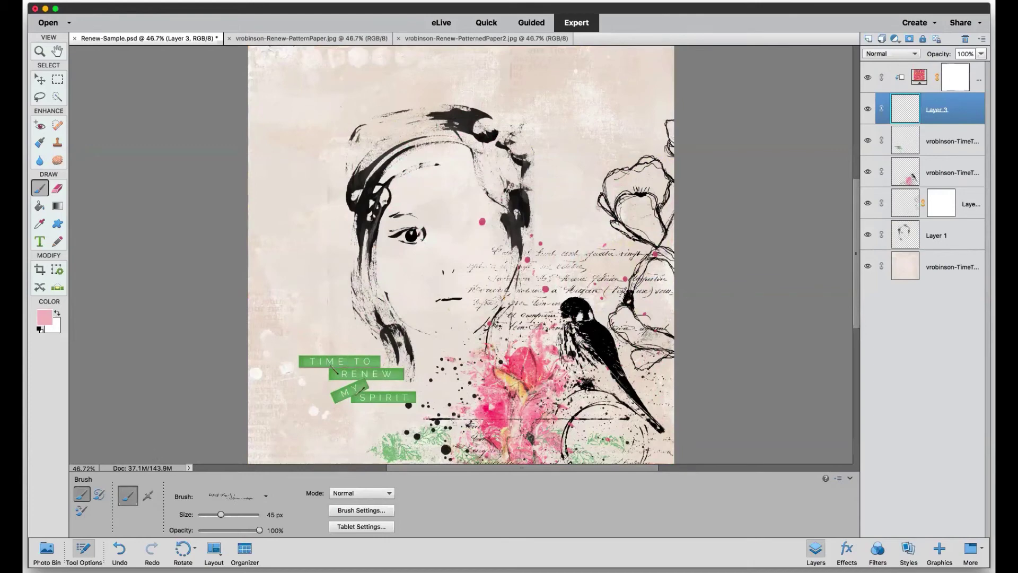
# - Stamp the vrobinson-ArtyBrushes1-05 brush at 2168 px on Layer 3 at the page's upper right, left edge, and right edge beside the bird
pyautogui.click(266, 496)
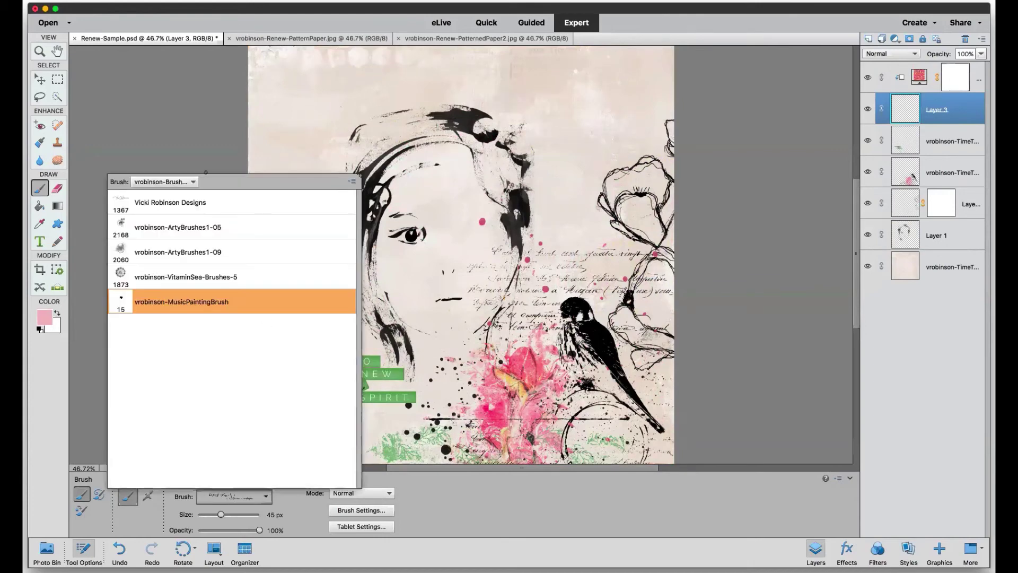
pyautogui.doubleClick(234, 232)
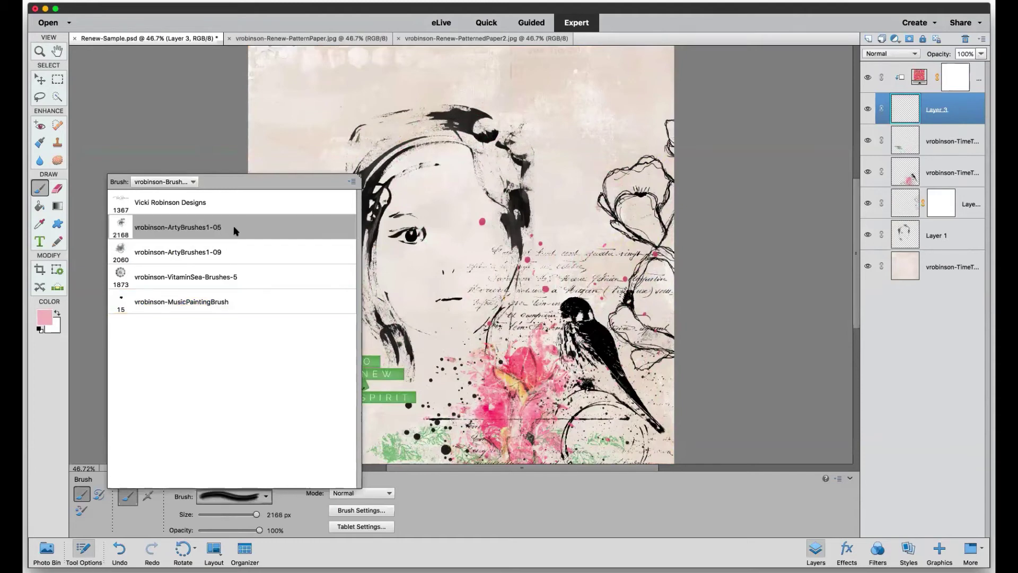
pyautogui.click(648, 166)
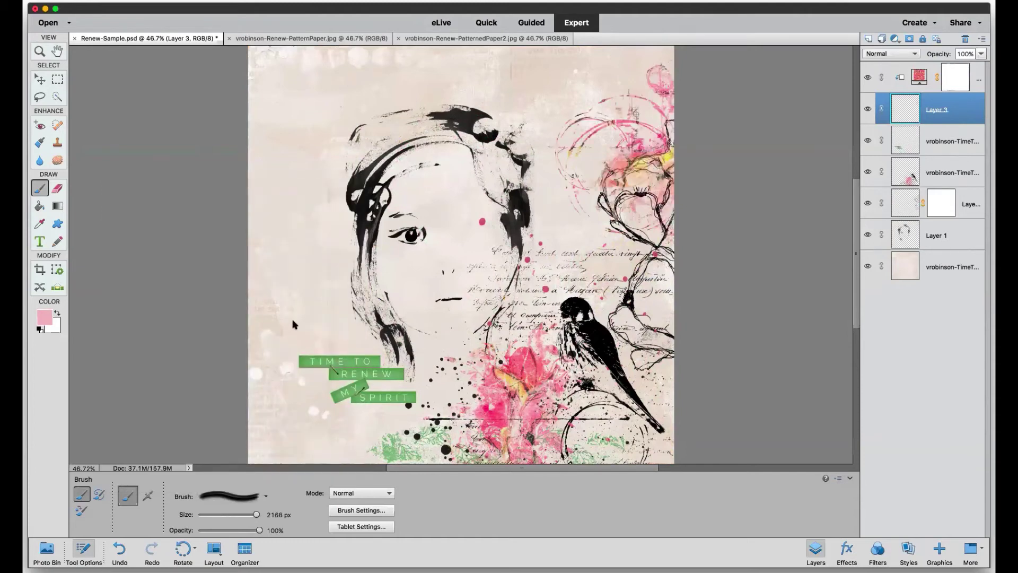
pyautogui.click(232, 311)
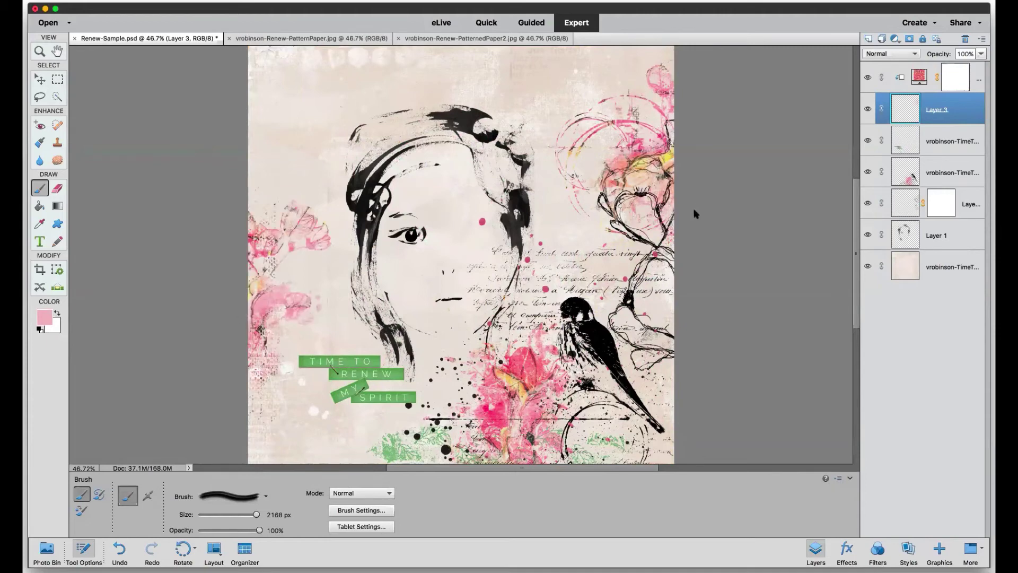
pyautogui.click(707, 320)
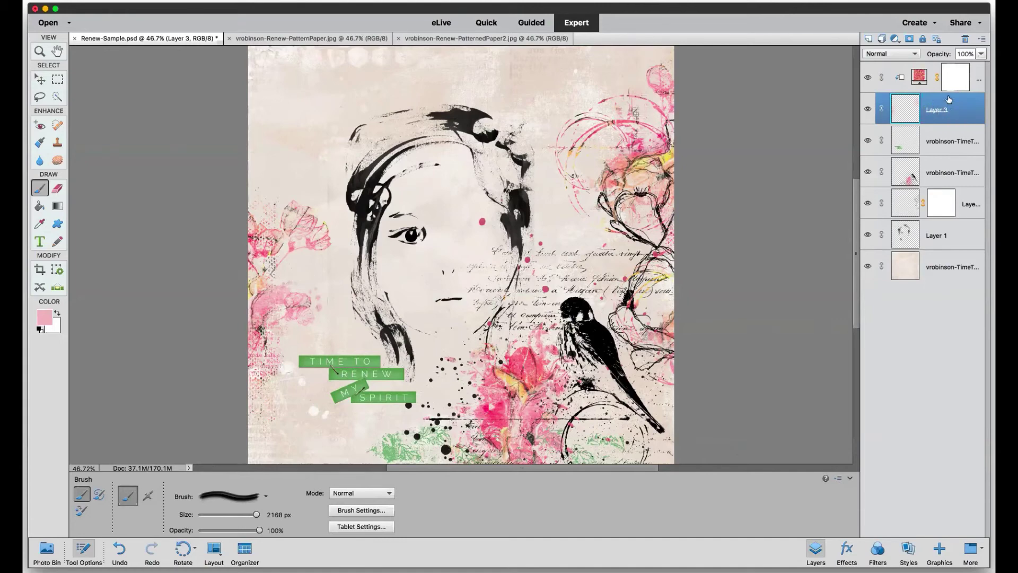
# - Unclip the pattern fill from Layer 3 and invert its layer mask to black
pyautogui.click(957, 81)
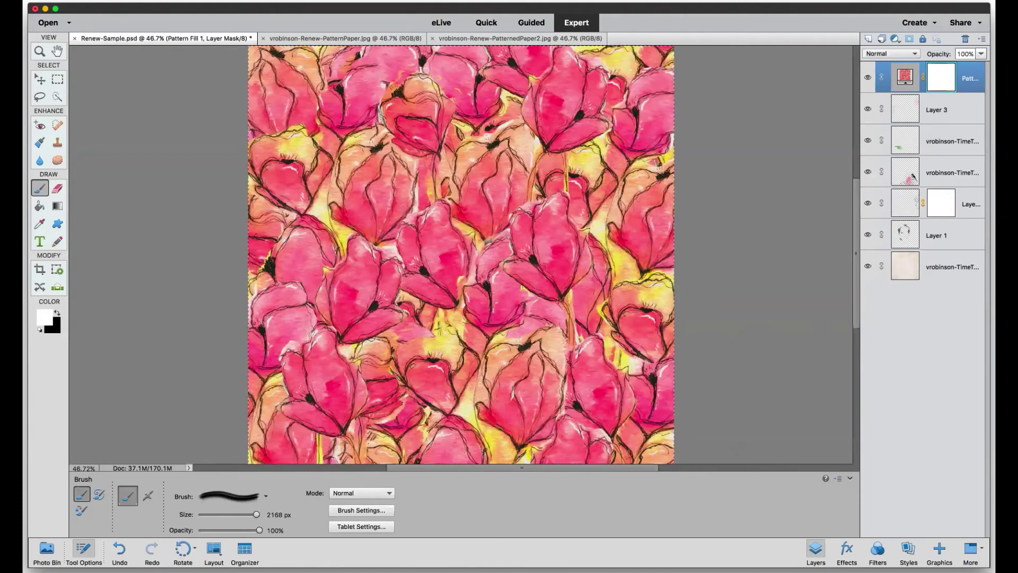
pyautogui.hotkey('ctrl', 'i')
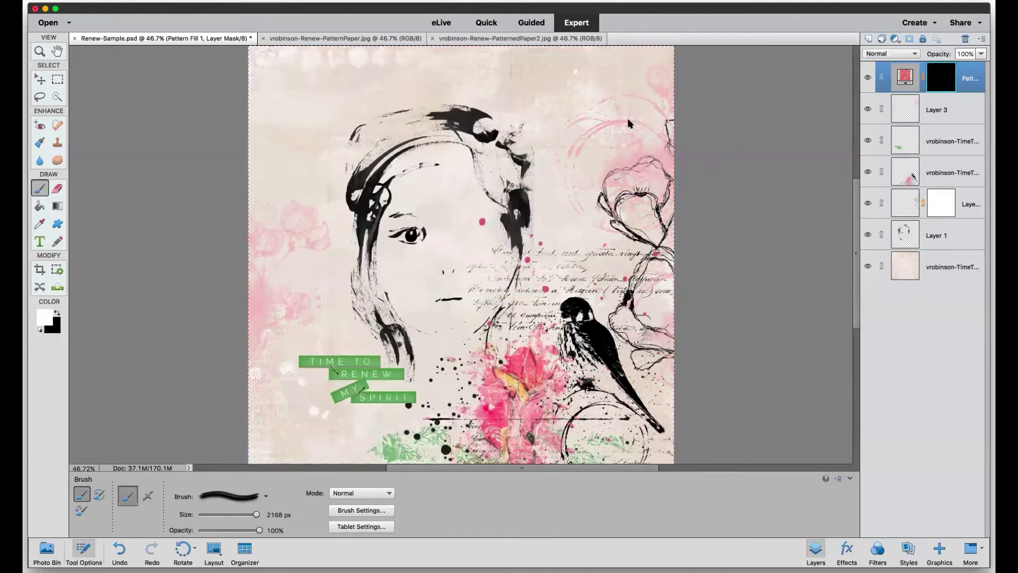
# - With Layer 3 hidden, stamp the 2168 px brush in white on the pattern fill's mask at the page's upper-left edge, and deselect
pyautogui.click(868, 109)
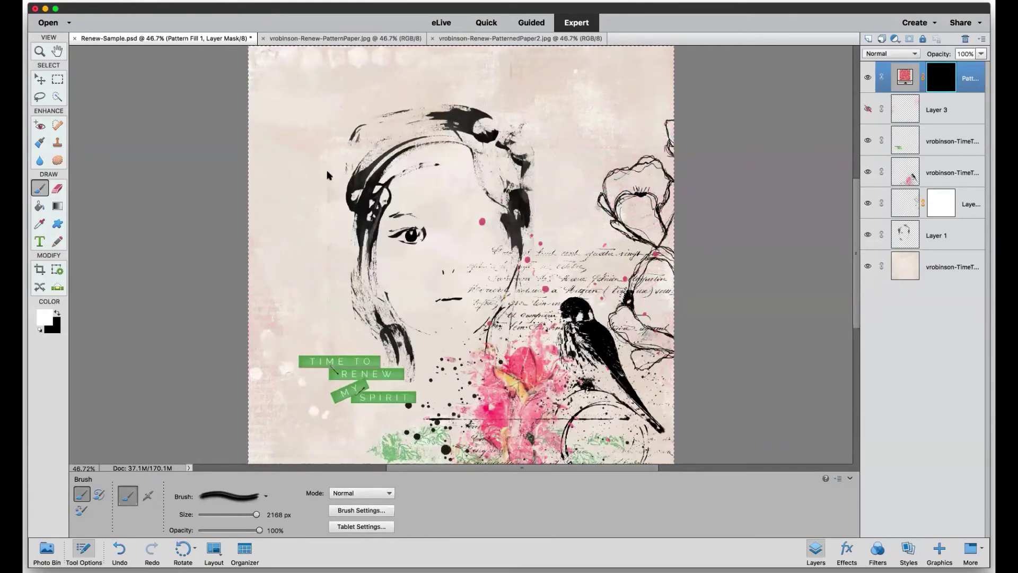
pyautogui.click(258, 178)
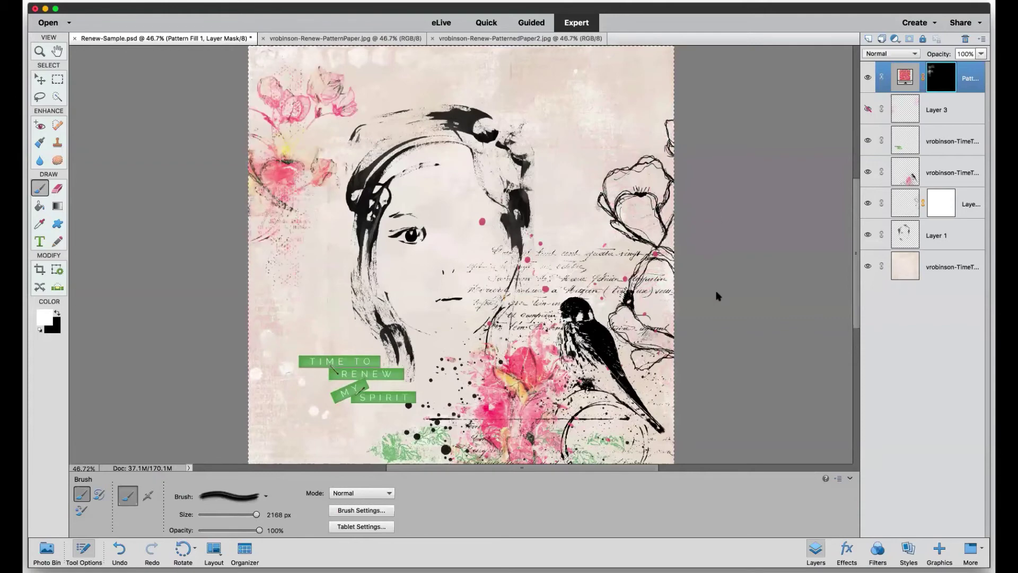
pyautogui.press('super+d')
# - Compare the masked pattern fill with Layer 3 by toggling their visibility, and leave both layers hidden
pyautogui.click(869, 109)
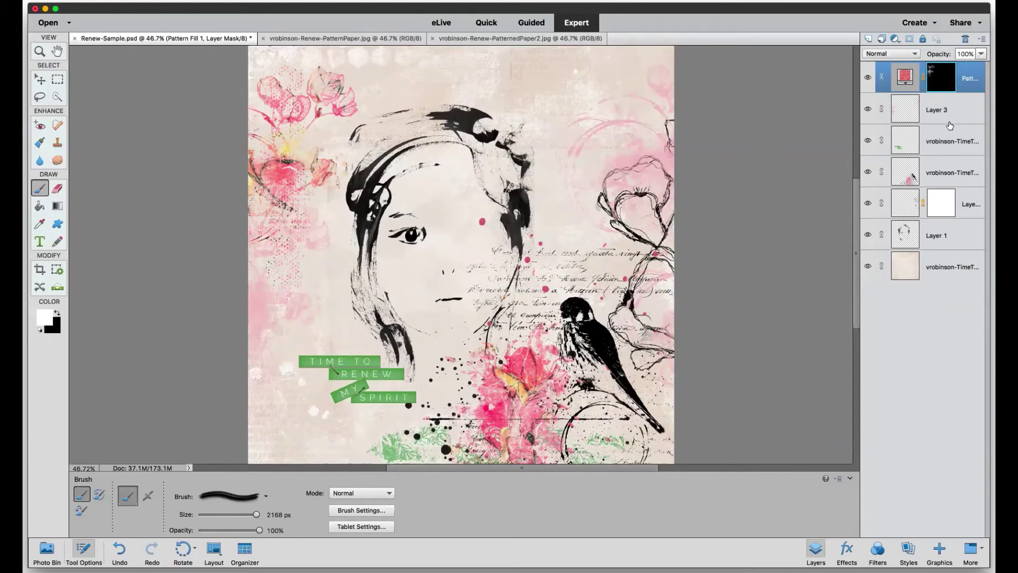
pyautogui.click(868, 110)
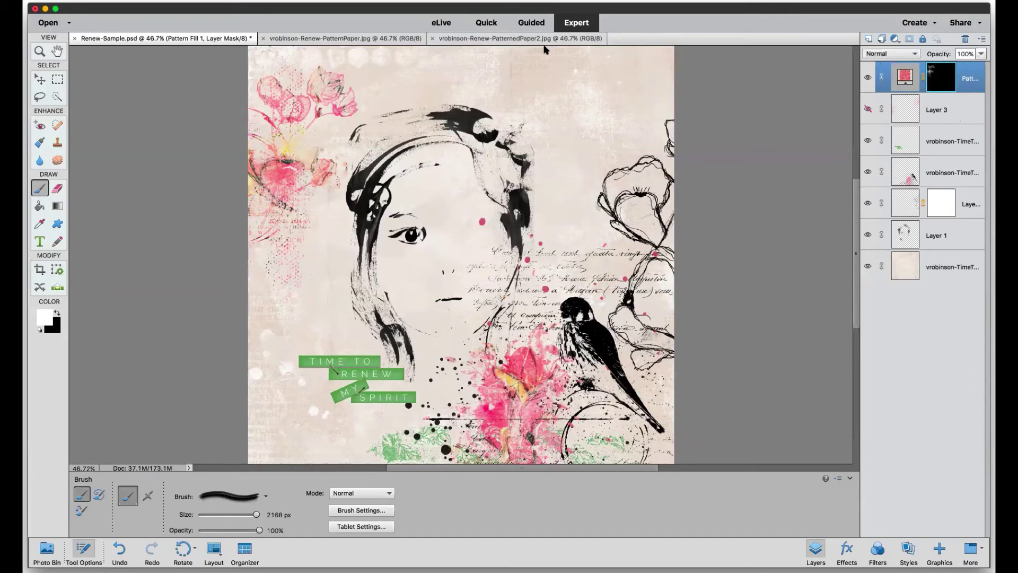
pyautogui.click(535, 71)
pyautogui.click(868, 78)
pyautogui.click(868, 77)
pyautogui.click(868, 110)
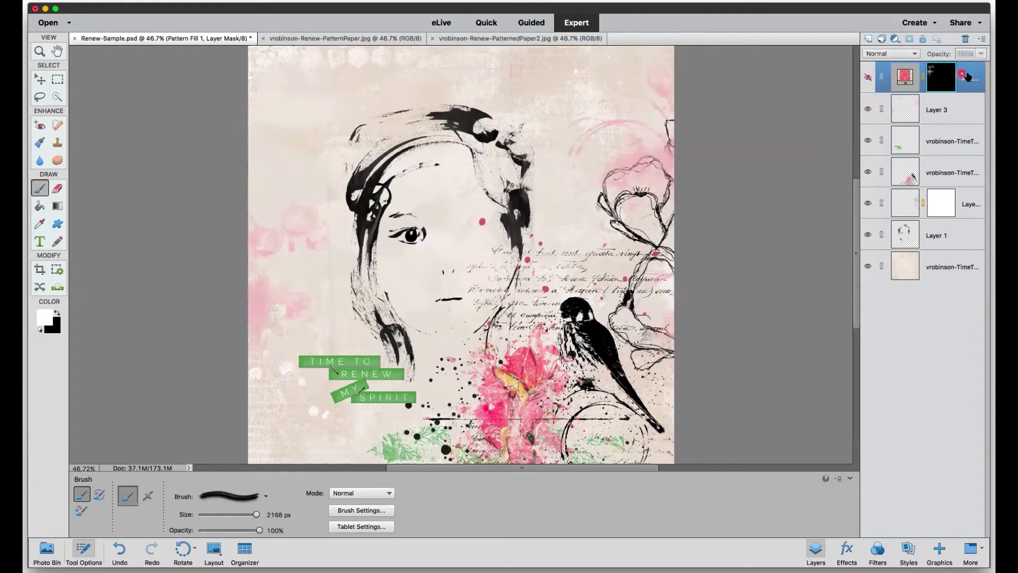
pyautogui.click(869, 109)
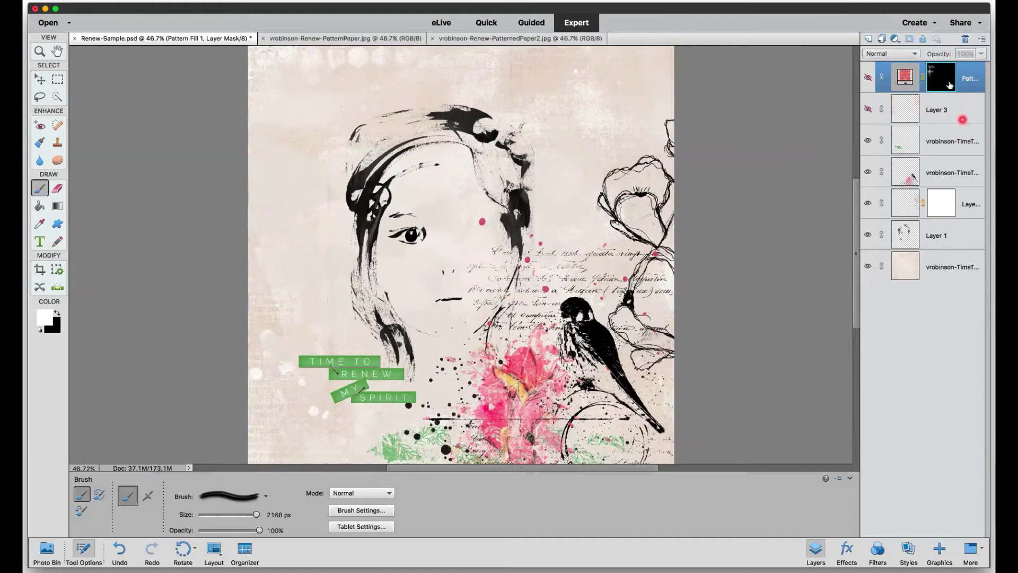
# - Add a second Pattern fill layer with the floral pattern at 100% scale above Pattern Fill 1
pyautogui.click(896, 39)
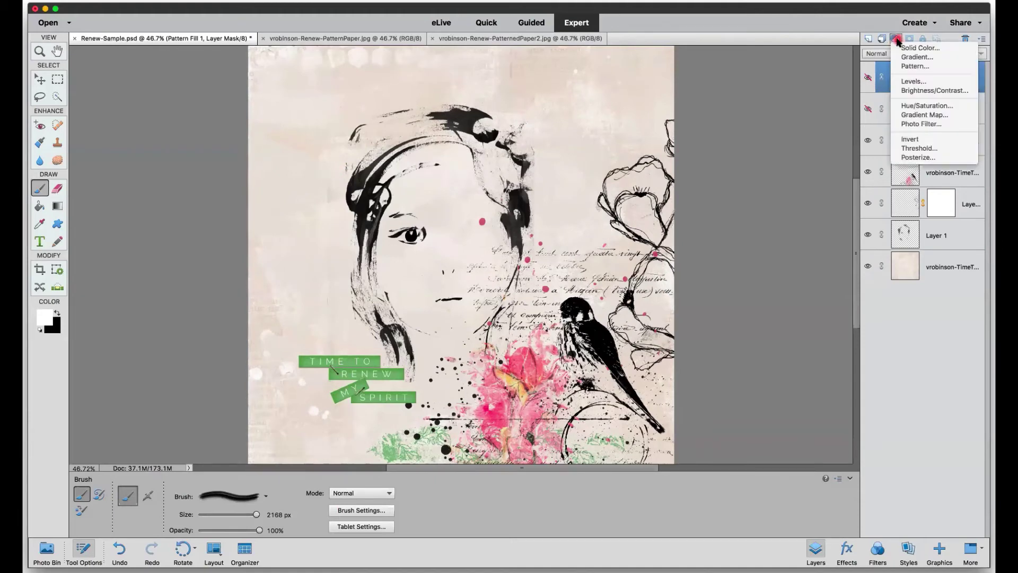
pyautogui.click(911, 67)
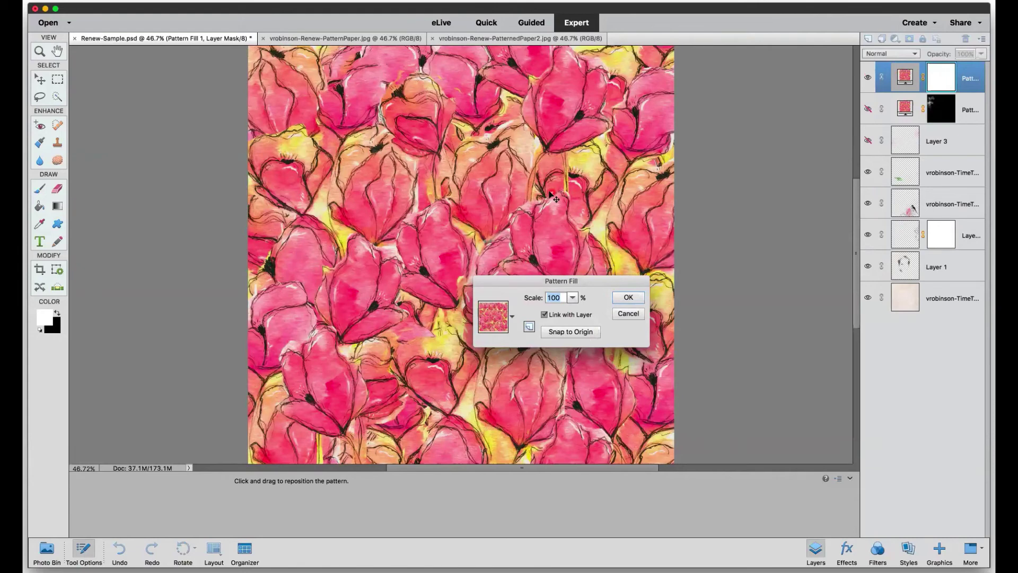
pyautogui.click(512, 318)
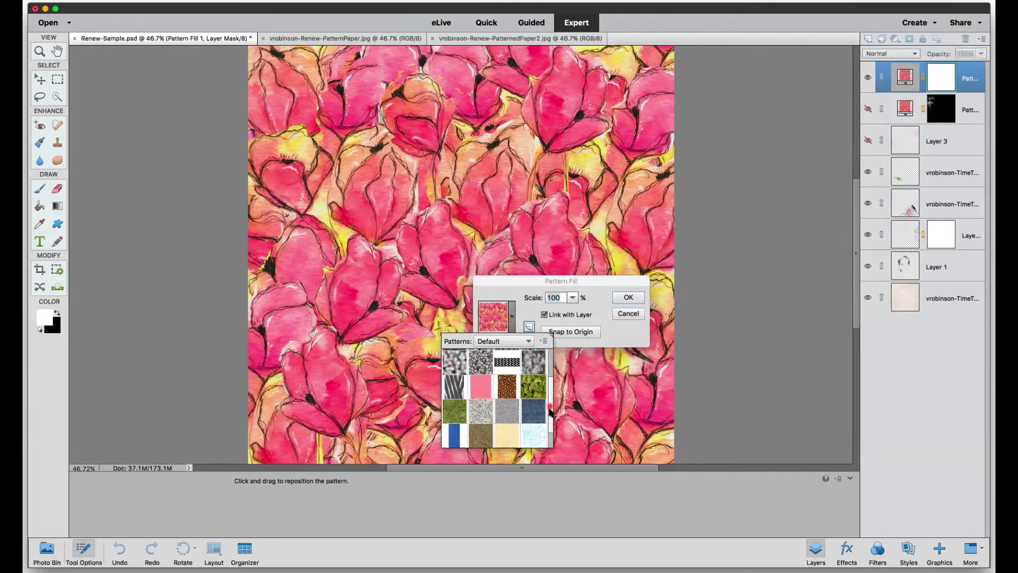
pyautogui.scroll(-2, 493, 403)
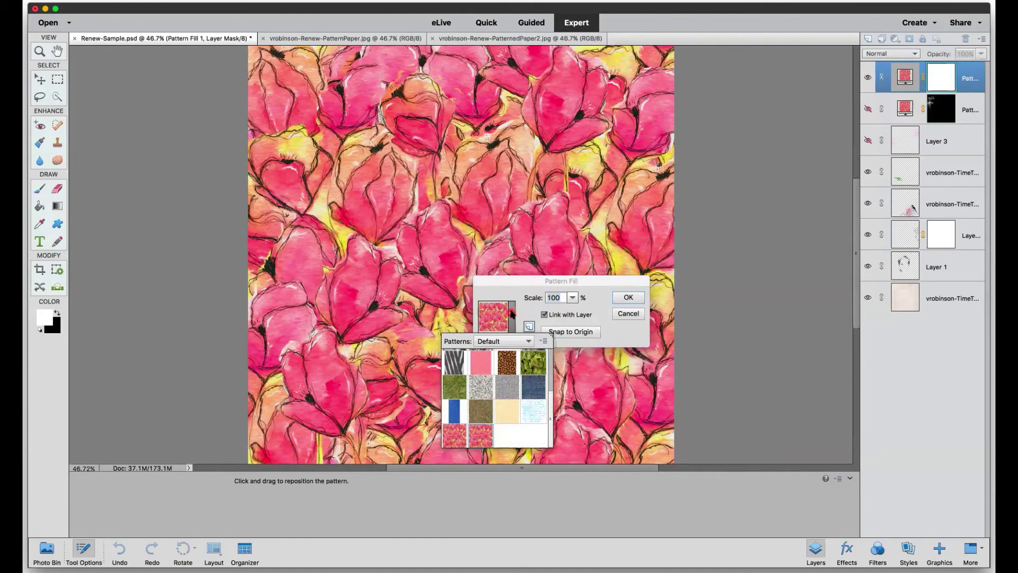
pyautogui.click(513, 315)
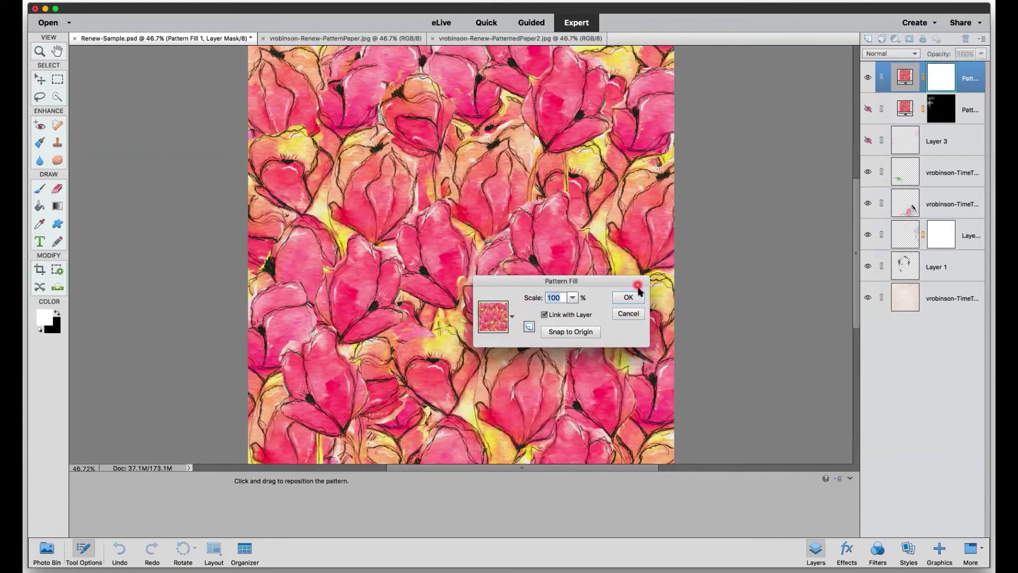
pyautogui.click(628, 299)
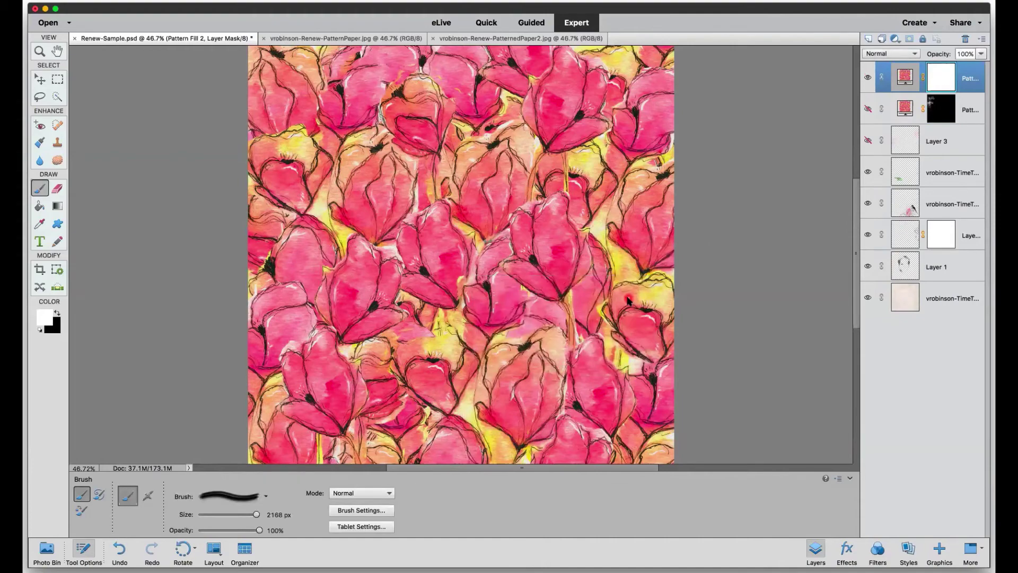
# - Add a new layer between the two pattern fills, clip Pattern Fill 2 to it, and show Pattern Fill 1
pyautogui.click(968, 111)
pyautogui.click(969, 106)
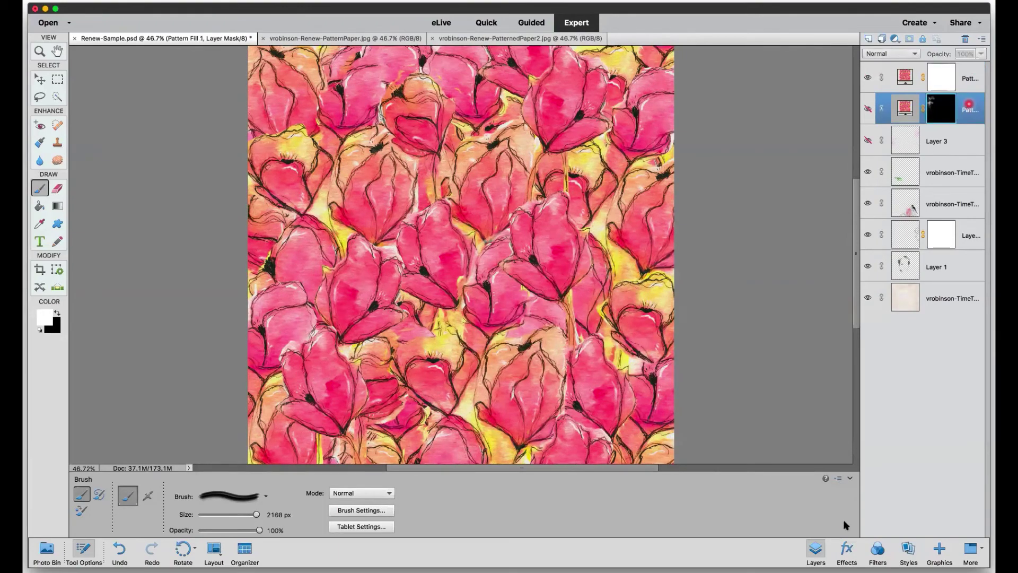
pyautogui.click(868, 39)
pyautogui.click(932, 77)
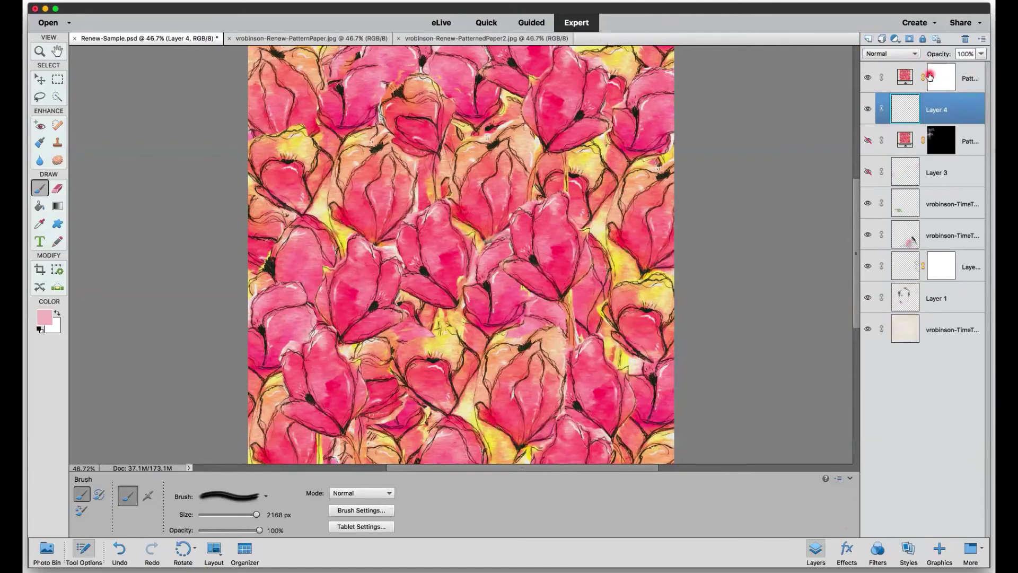
pyautogui.moveTo(930, 78)
pyautogui.mouseDown()
pyautogui.moveTo(920, 96)
pyautogui.moveTo(948, 111)
pyautogui.moveTo(933, 124)
pyautogui.mouseUp()
pyautogui.click(868, 140)
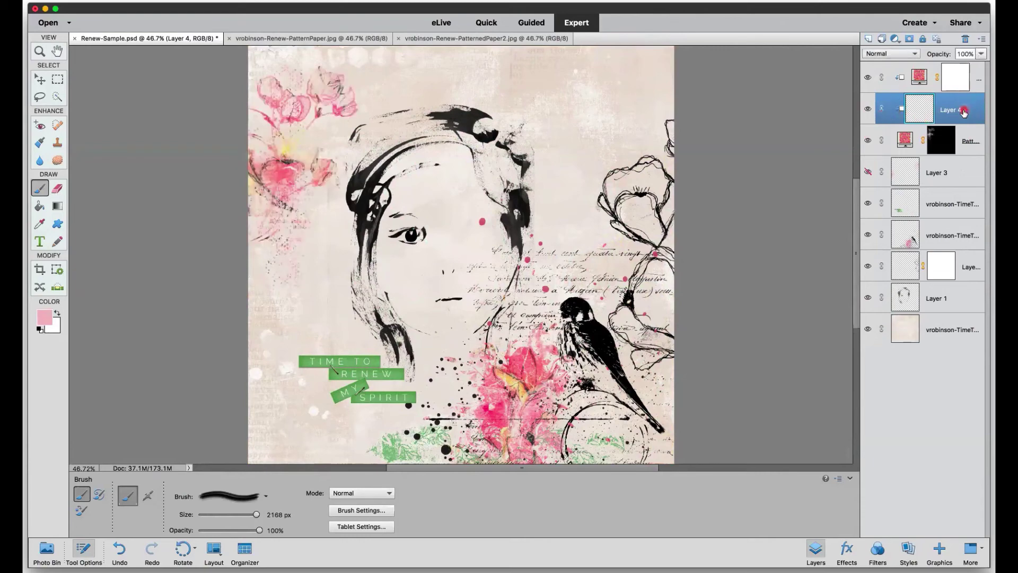
# - Try loading Pattern Fill 2's black-inverted layer mask as a selection, and invert the mask back to white
pyautogui.click(958, 77)
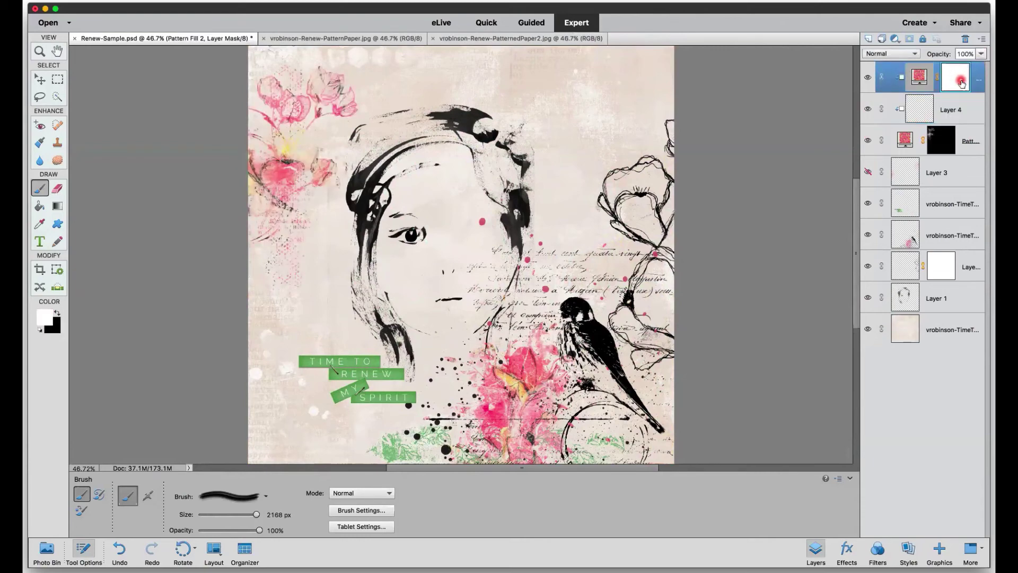
pyautogui.press('super+i')
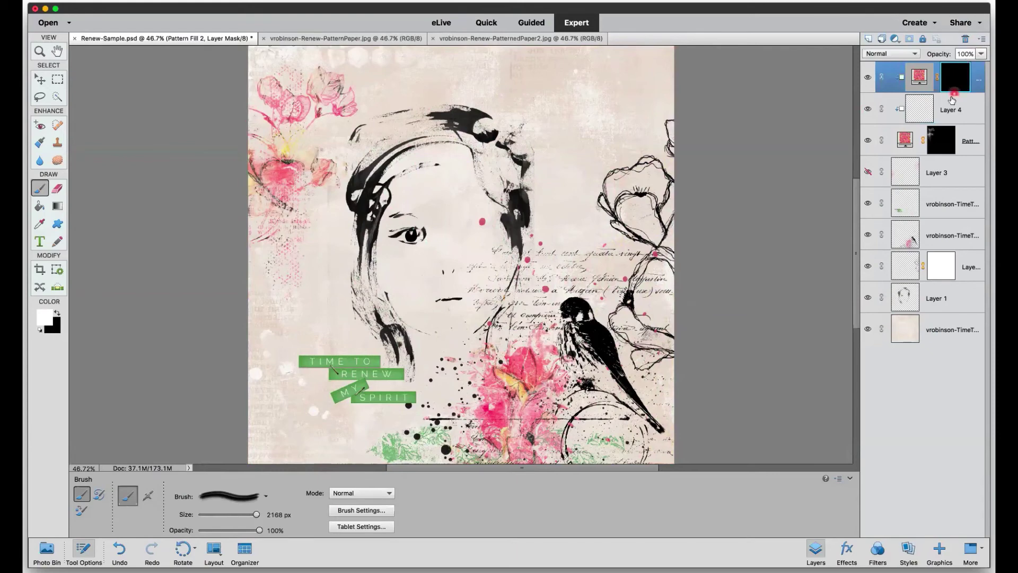
pyautogui.click(882, 109)
pyautogui.click(958, 80)
pyautogui.keyDown('super'); pyautogui.click(957, 80); pyautogui.keyUp('super')
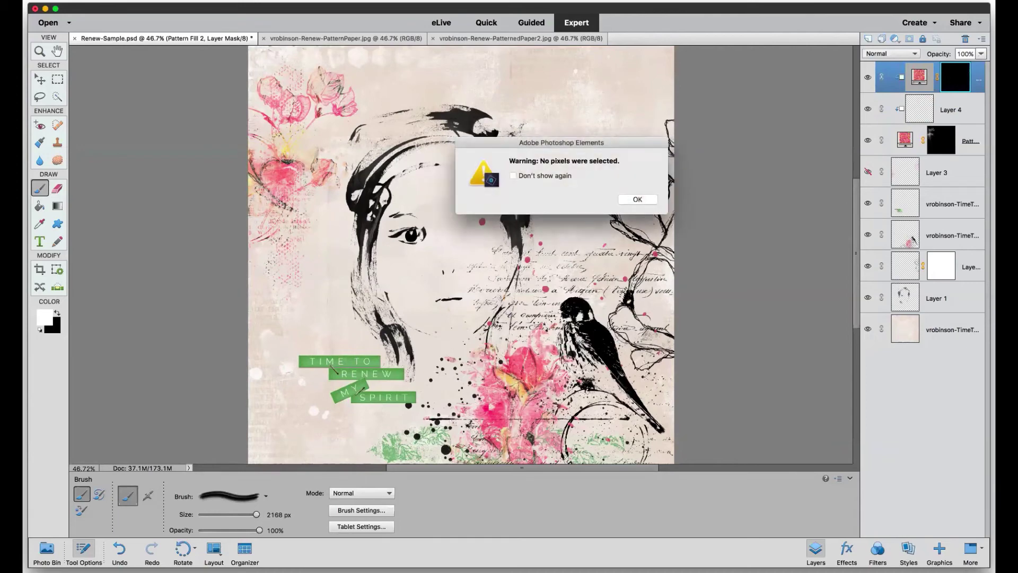
pyautogui.click(636, 200)
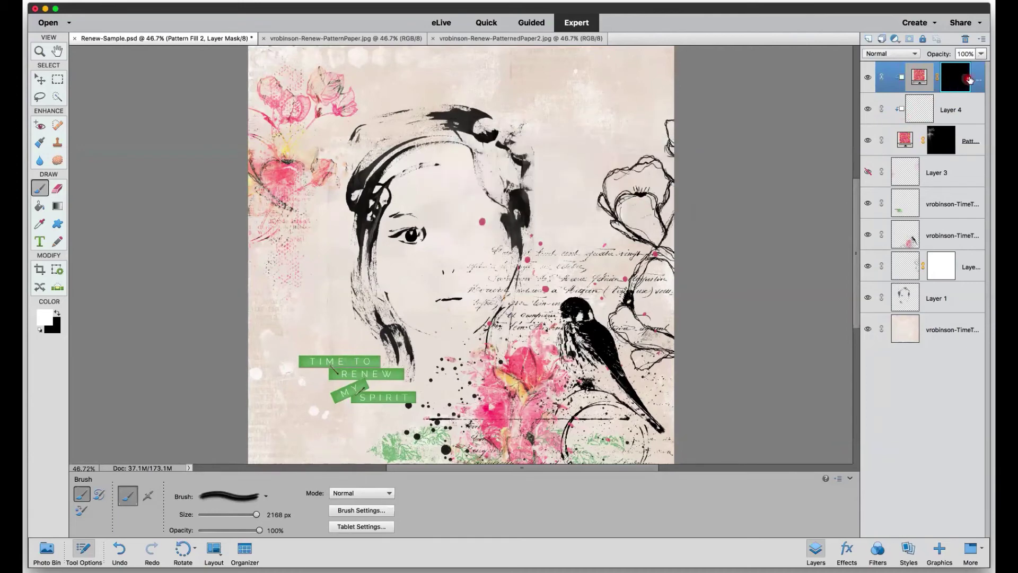
pyautogui.press('super+i')
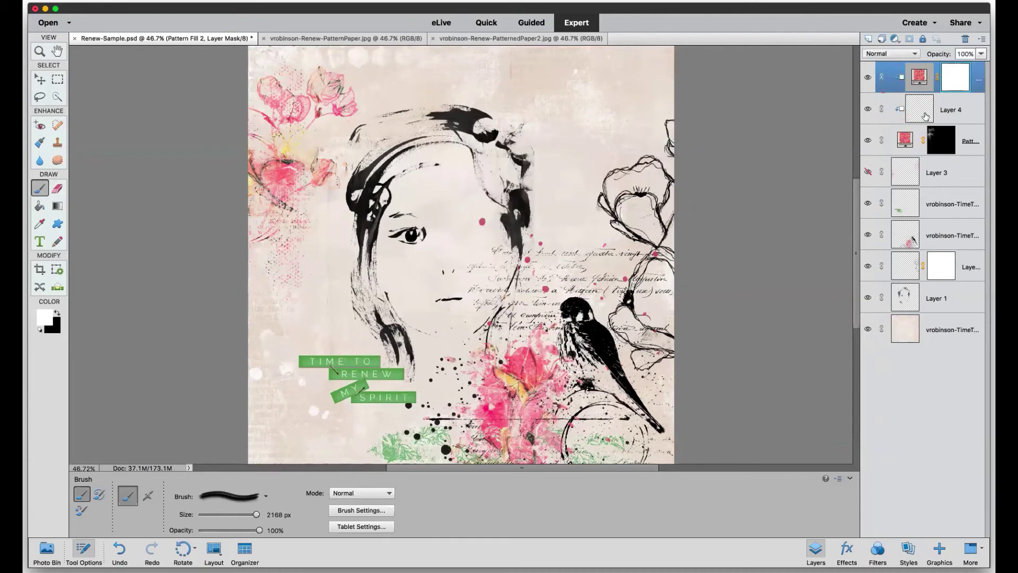
# - Delete Layer 4 and add a fresh empty layer in its place between the two pattern fills
pyautogui.click(947, 118)
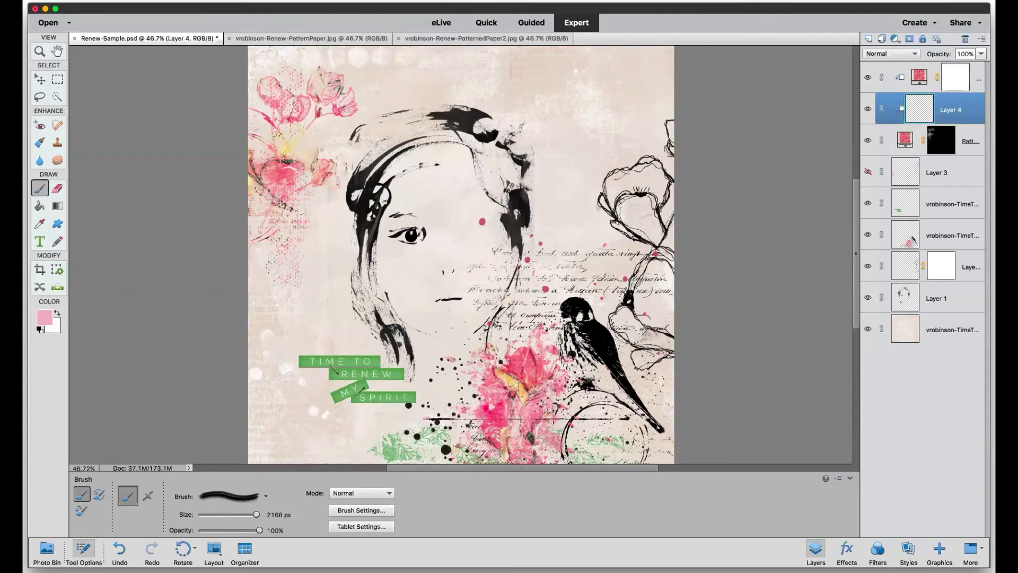
pyautogui.rightClick(958, 115)
pyautogui.click(981, 153)
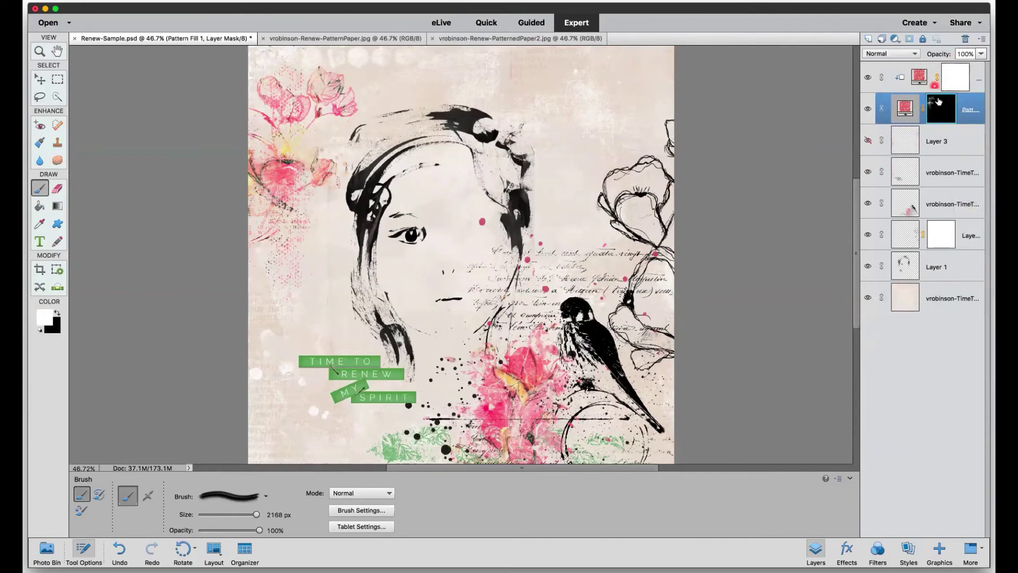
pyautogui.click(868, 38)
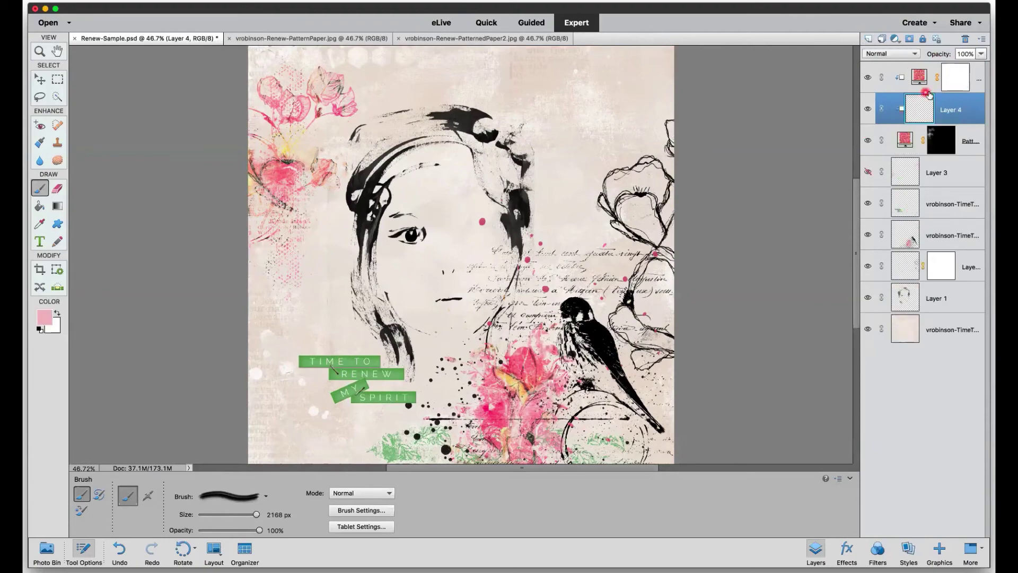
pyautogui.moveTo(931, 99); pyautogui.dragTo(926, 98)
pyautogui.click(911, 103)
# - Stamp the 2060 px vrobinson-ArtyBrushes1-09 brush in pink on Layer 4 at the page's upper-right, and hide Pattern Fill 1
pyautogui.click(266, 496)
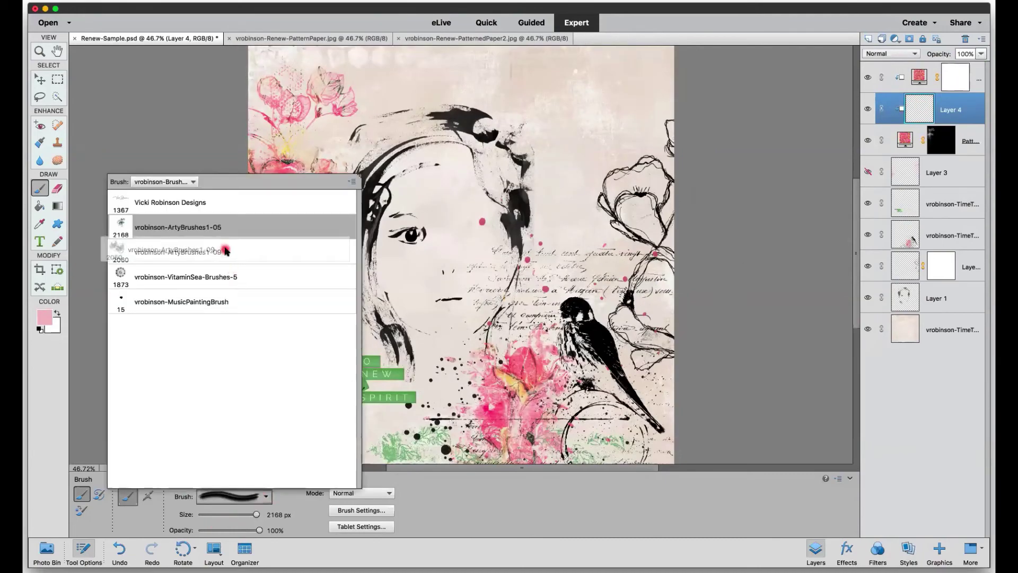
pyautogui.doubleClick(228, 251)
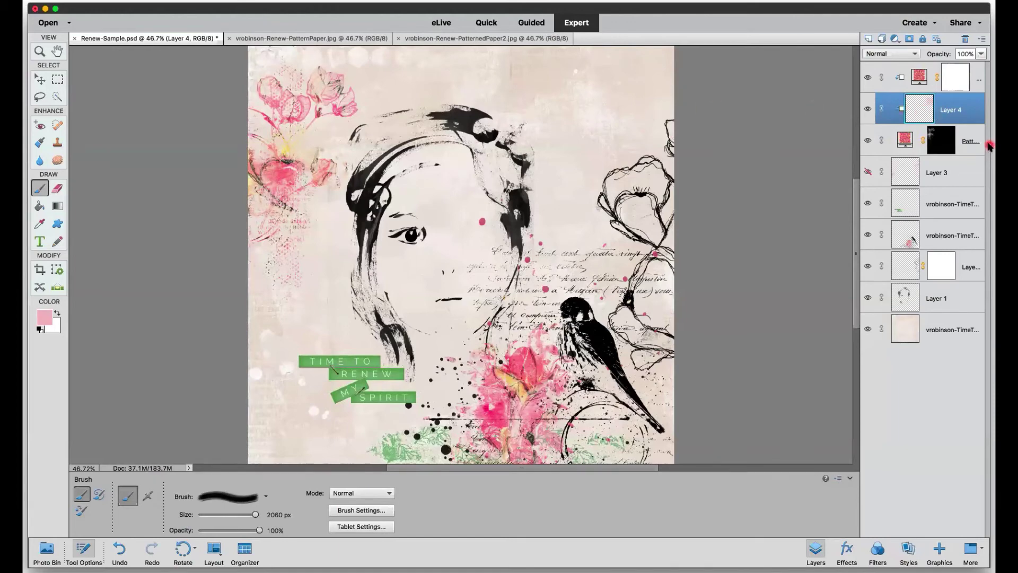
pyautogui.click(868, 141)
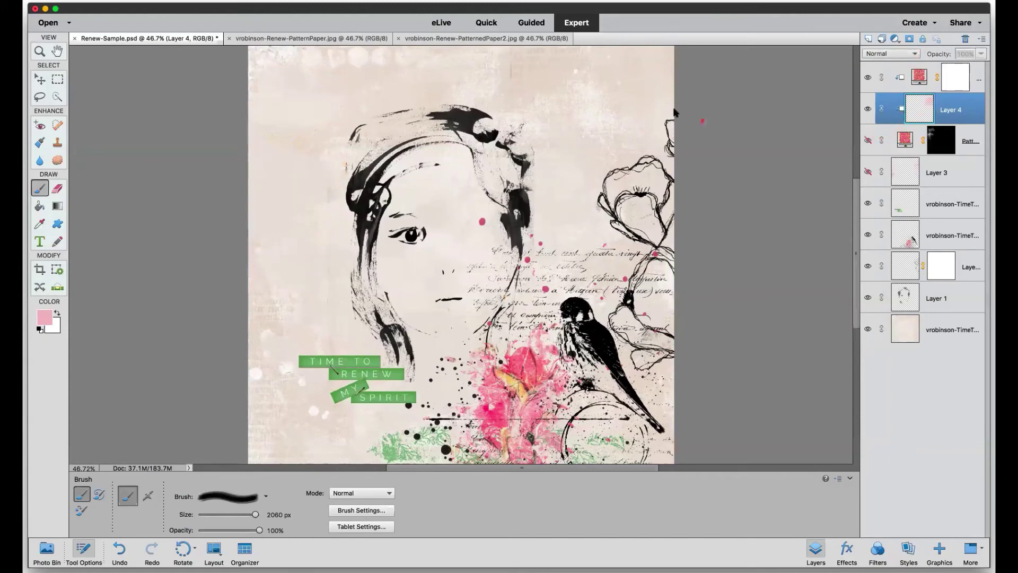
# - Unclip Layer 4 from Pattern Fill 1 and clip Pattern Fill 2 to Layer 4, and undo back to before Layer 4 was added
pyautogui.moveTo(956, 113); pyautogui.dragTo(925, 99)
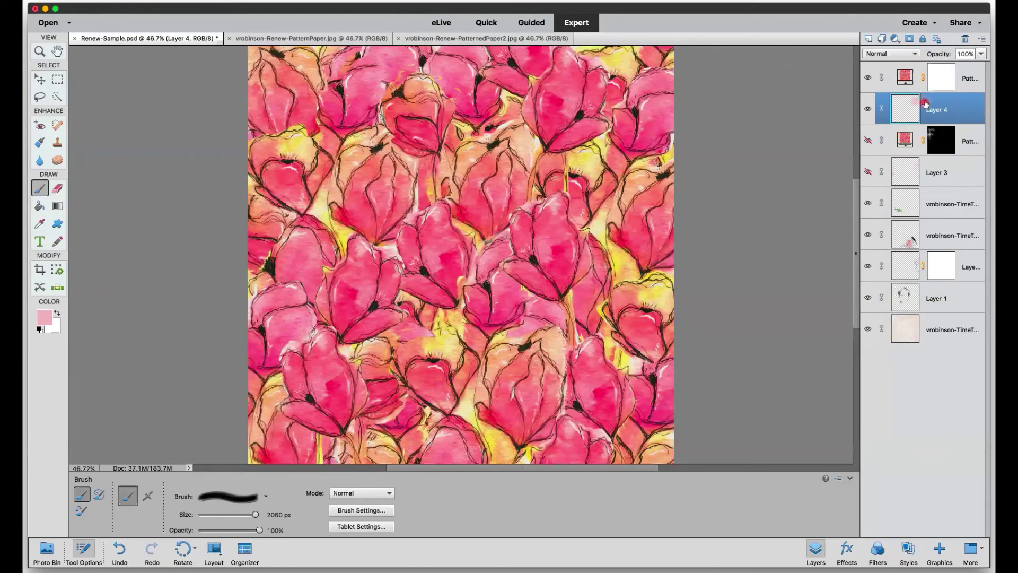
pyautogui.keyDown('alt'); pyautogui.click(924, 92); pyautogui.keyUp('alt')
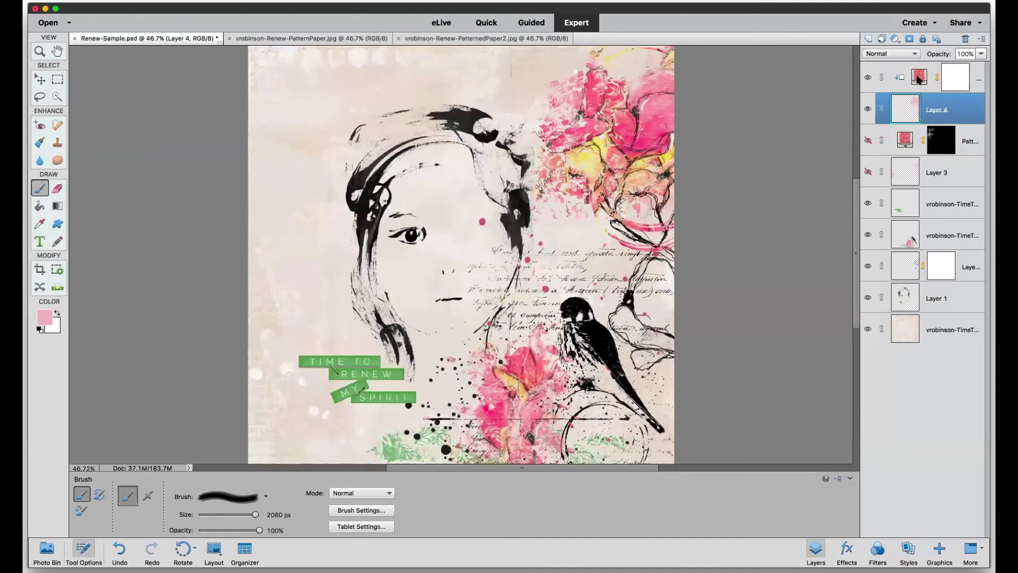
pyautogui.press('super+z')
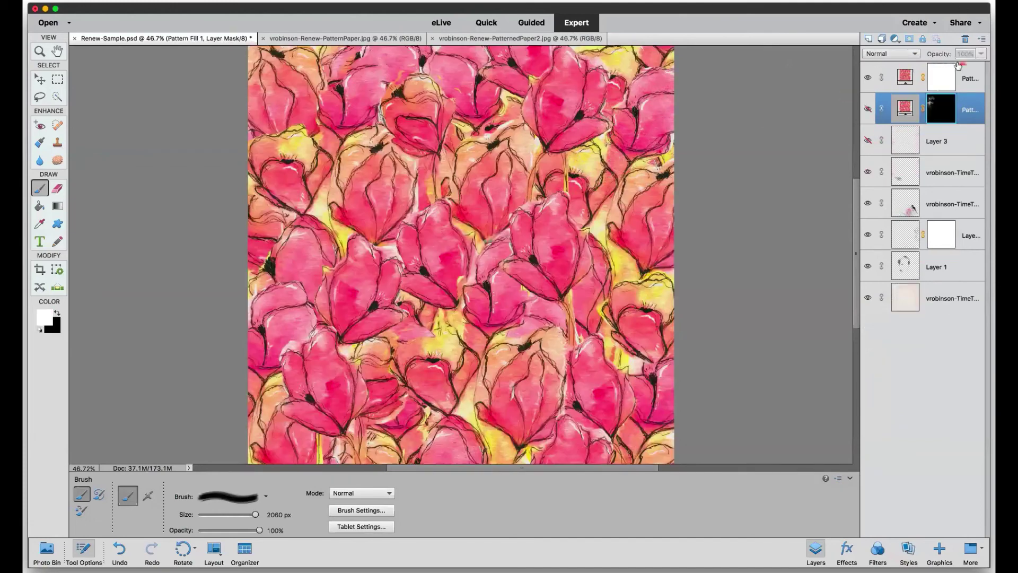
pyautogui.press('super+z')
# - Add a new empty layer beneath Pattern Fill 2, and delete Pattern Fill 1 and Layer 3
pyautogui.click(879, 40)
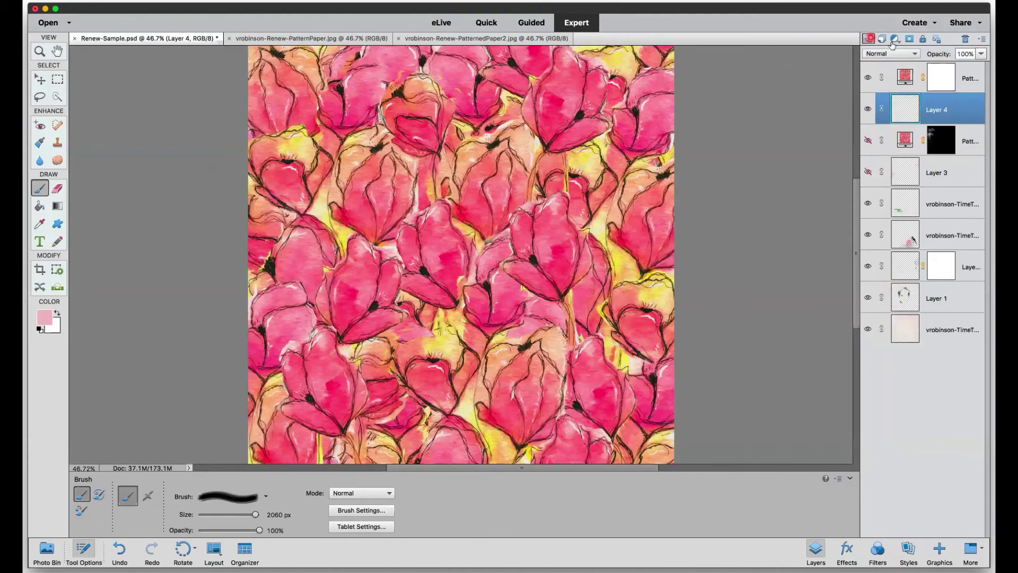
pyautogui.keyDown('alt'); pyautogui.click(940, 128); pyautogui.keyUp('alt')
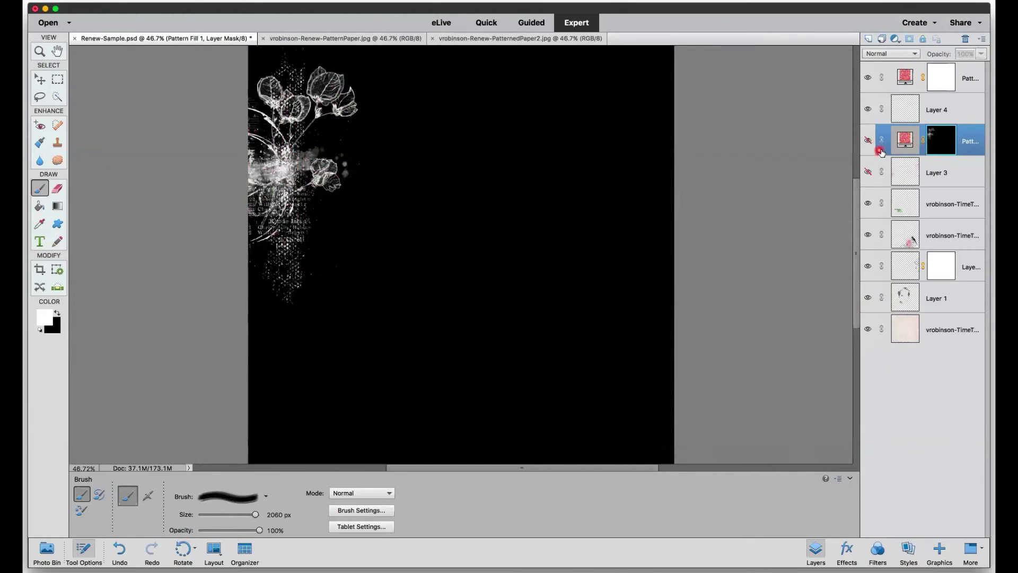
pyautogui.click(958, 139)
pyautogui.click(964, 142)
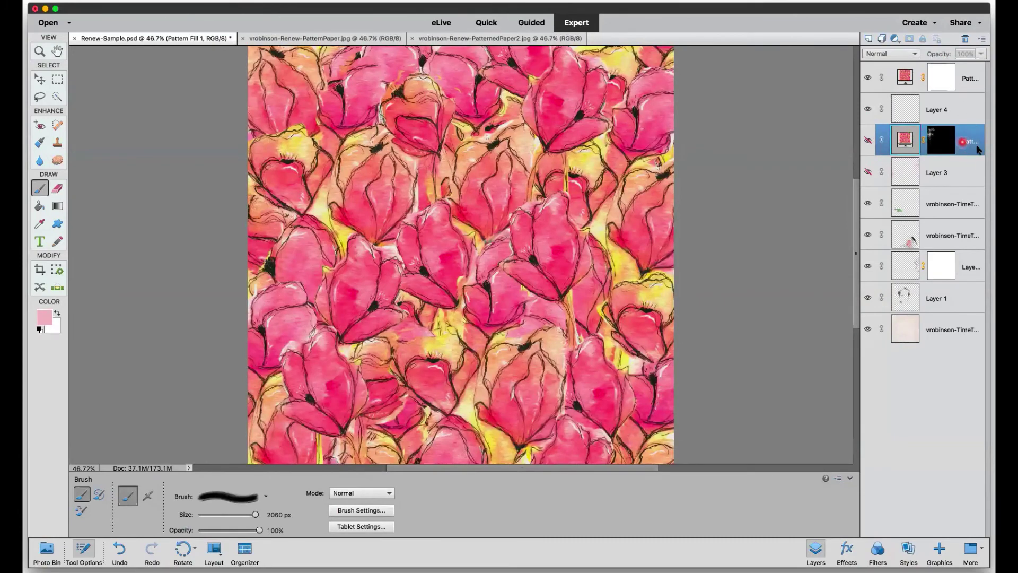
pyautogui.rightClick(978, 141)
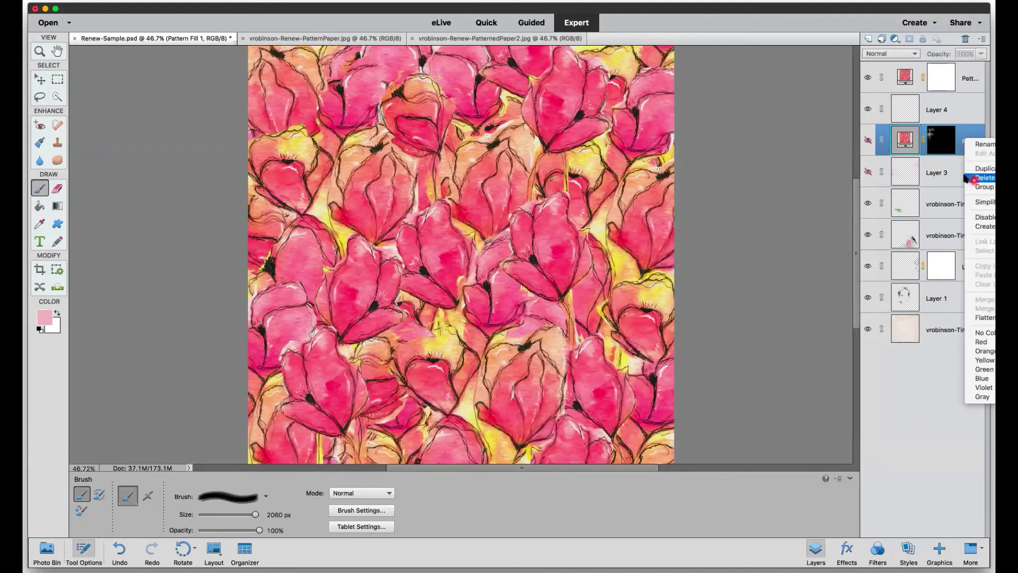
pyautogui.click(980, 178)
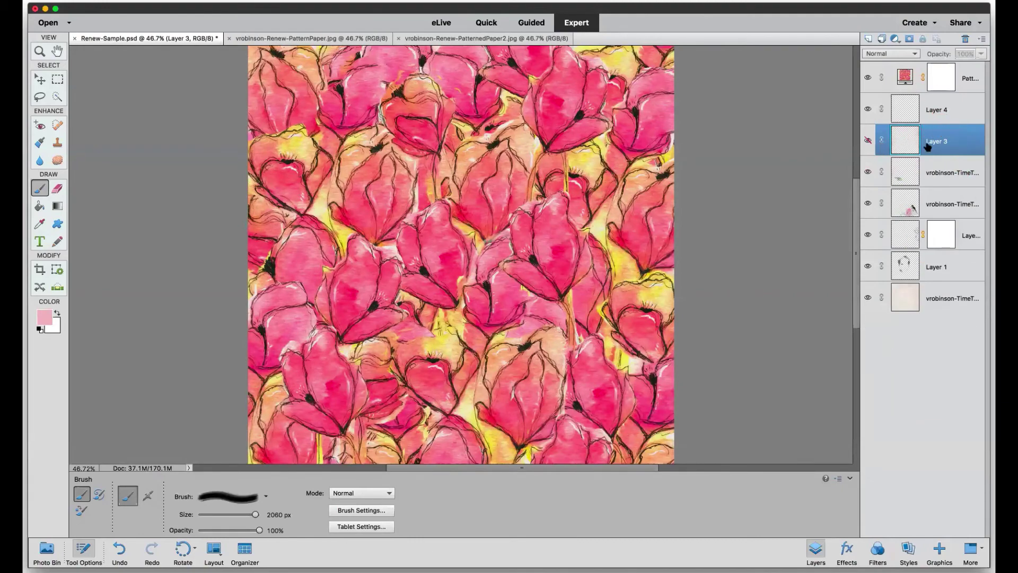
pyautogui.rightClick(939, 140)
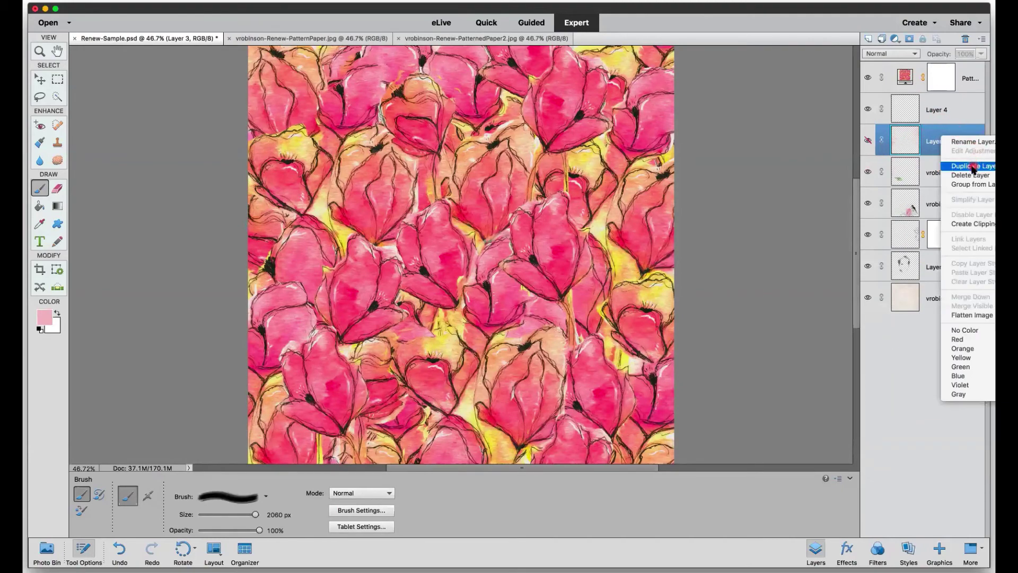
pyautogui.click(969, 177)
# - Clip Pattern Fill 2 to Layer 4 and stamp the 2060 px brush on Layer 4 at the page's upper-right, making the layer visible
pyautogui.click(866, 109)
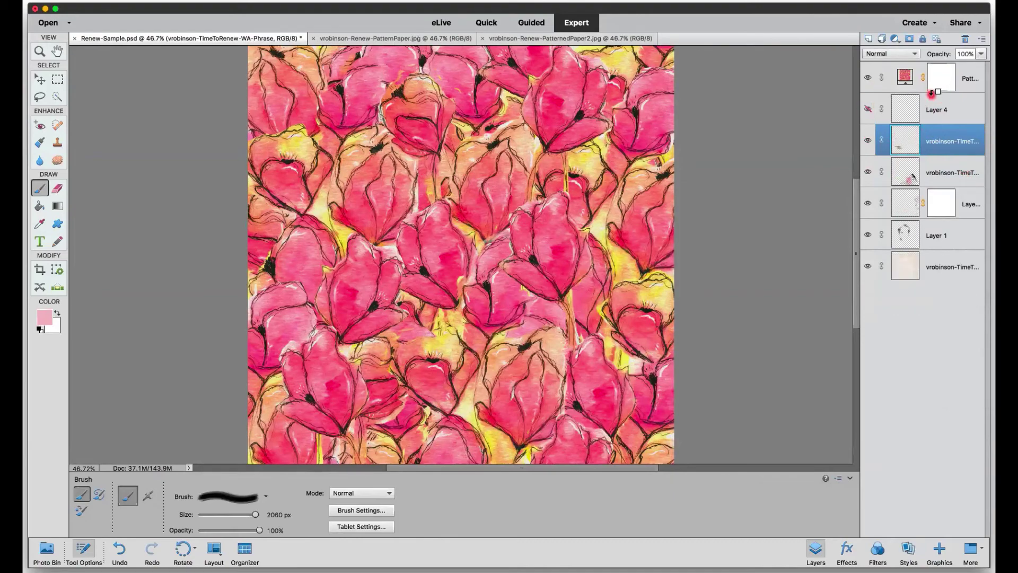
pyautogui.keyDown('alt'); pyautogui.click(931, 91); pyautogui.keyUp('alt')
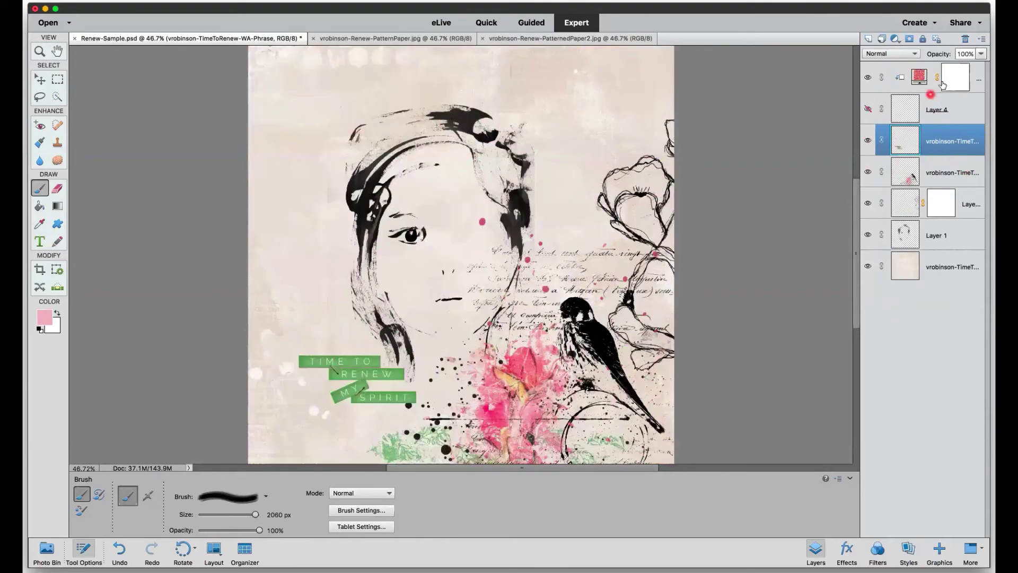
pyautogui.click(900, 116)
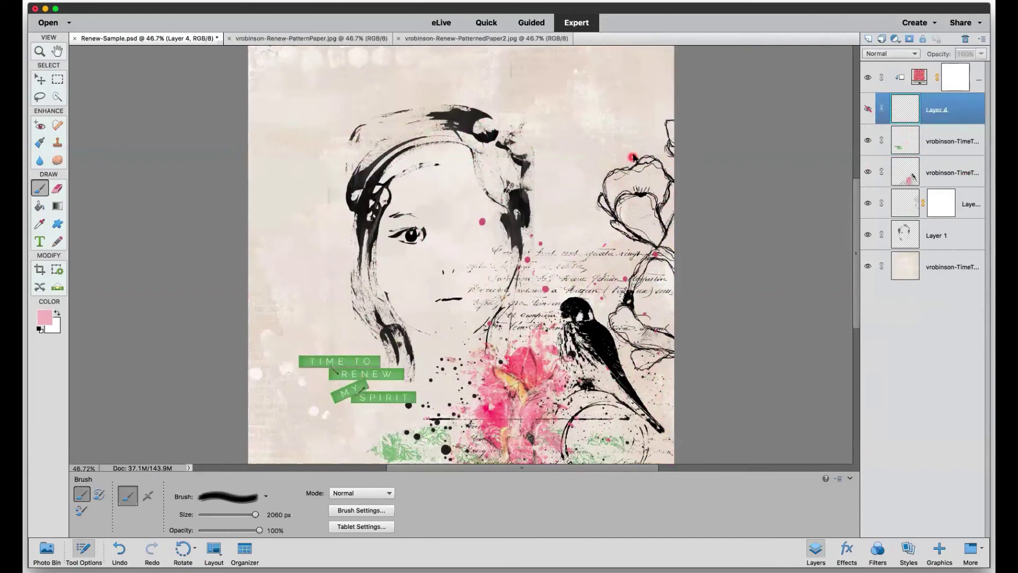
pyautogui.click(644, 141)
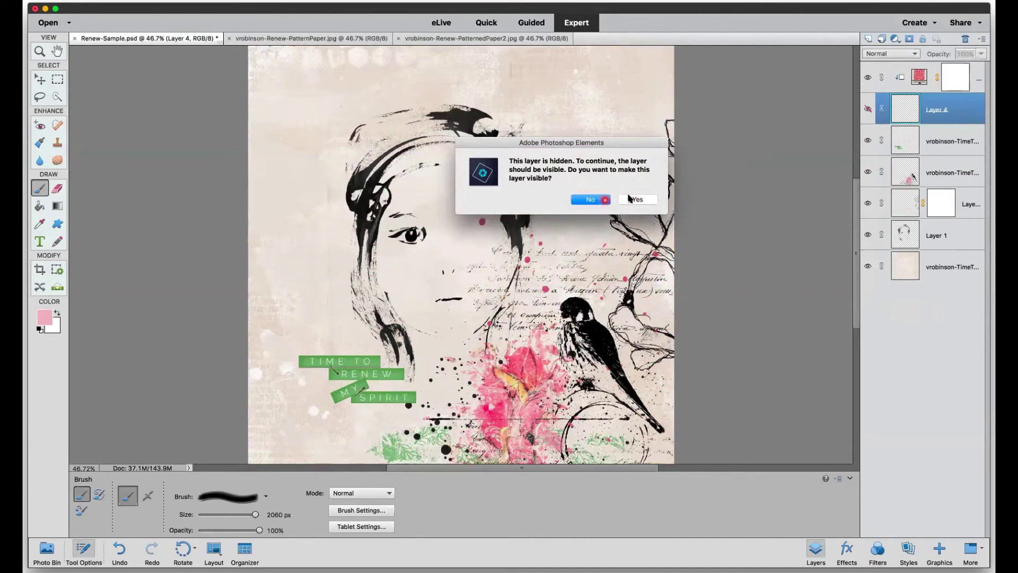
pyautogui.click(638, 200)
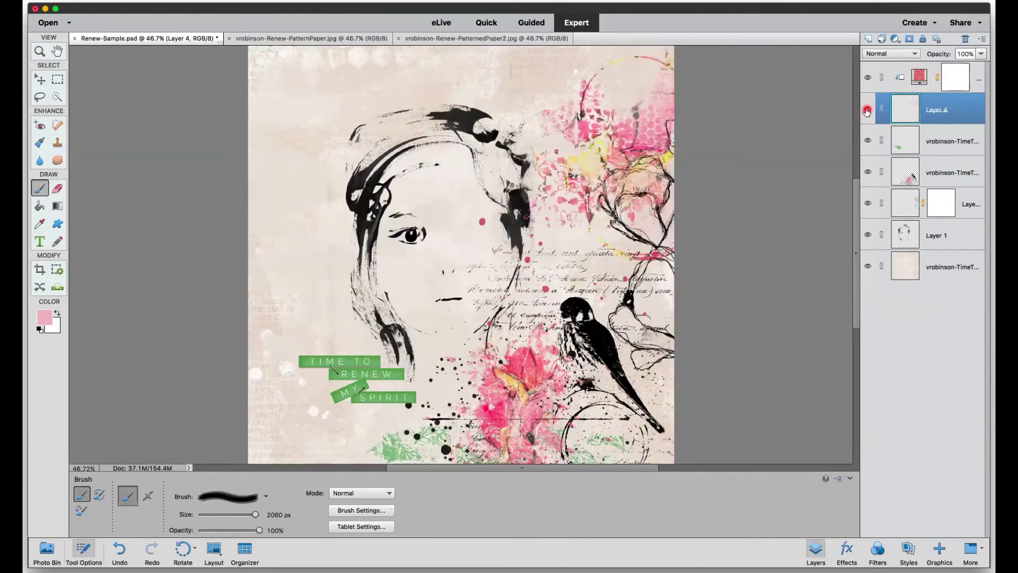
# - Stamp the 2060 px brush once more over the upper-right flowers and twice along the page's left edge on Layer 4
pyautogui.click(868, 109)
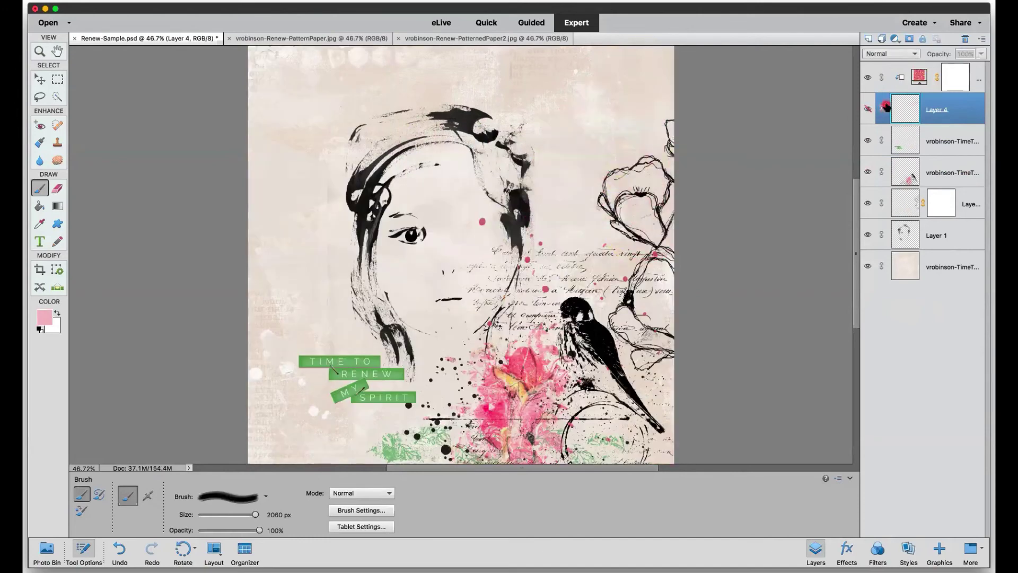
pyautogui.click(638, 137)
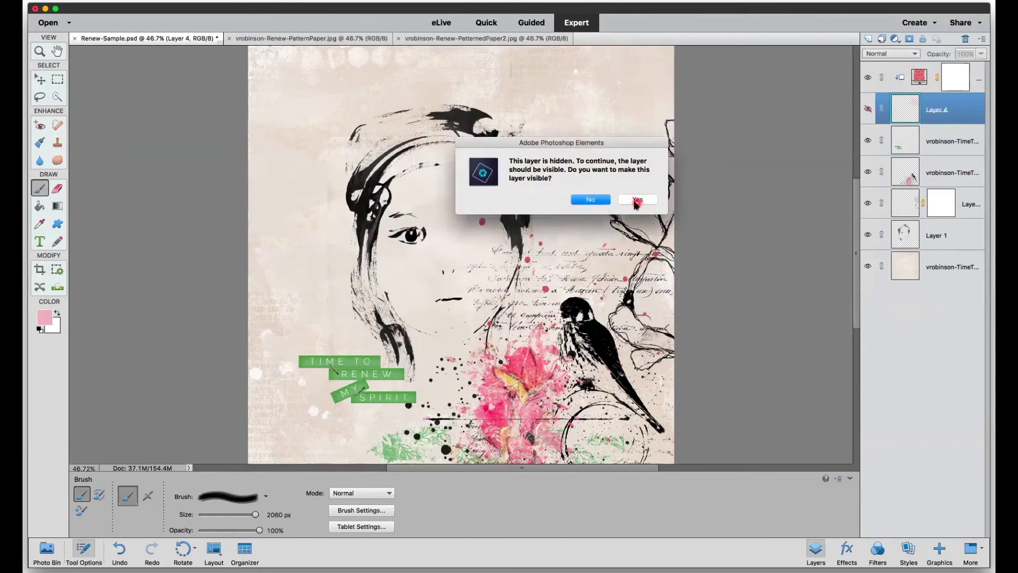
pyautogui.click(637, 200)
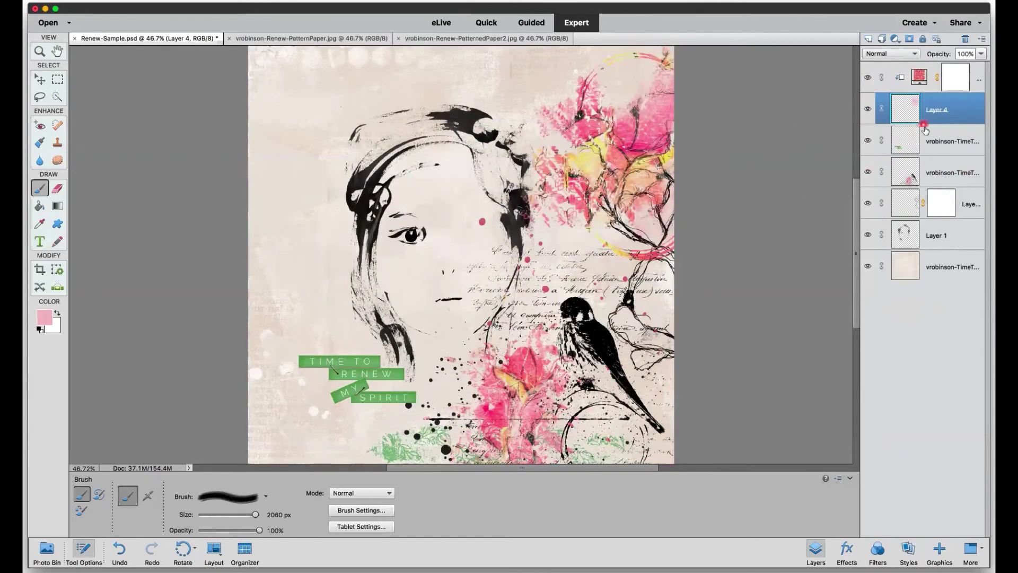
pyautogui.click(250, 267)
pyautogui.click(251, 159)
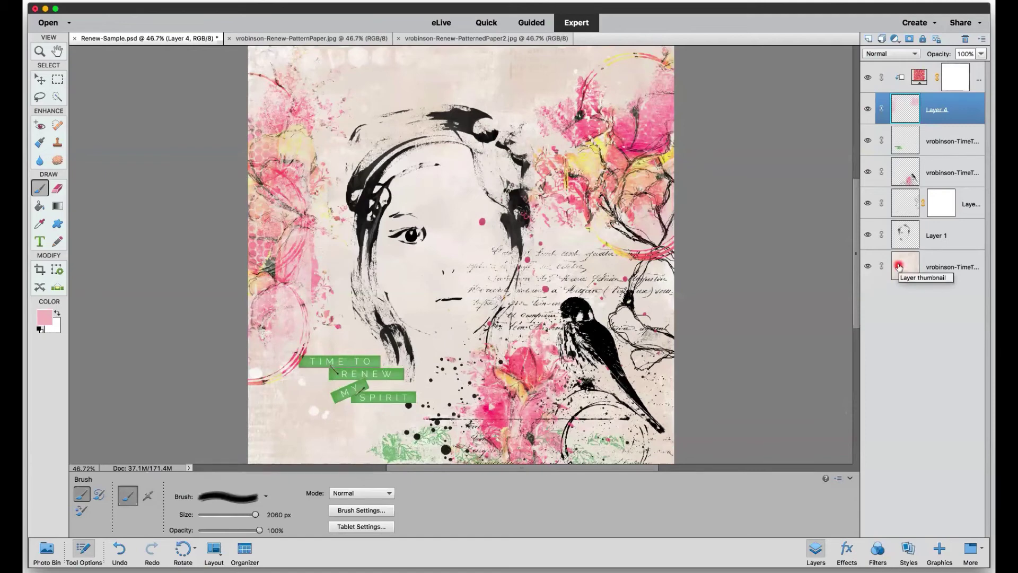
# - Hide Pattern Fill 2 and Layer 4, and choose the vrobinson-VitaminSea-Brushes-5 brush
pyautogui.click(869, 78)
pyautogui.click(868, 109)
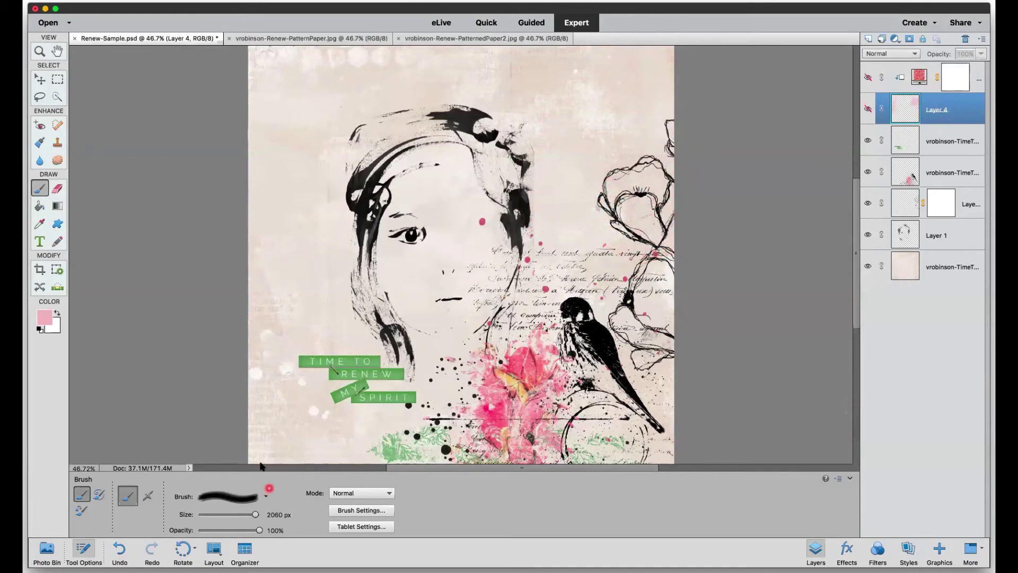
pyautogui.click(265, 497)
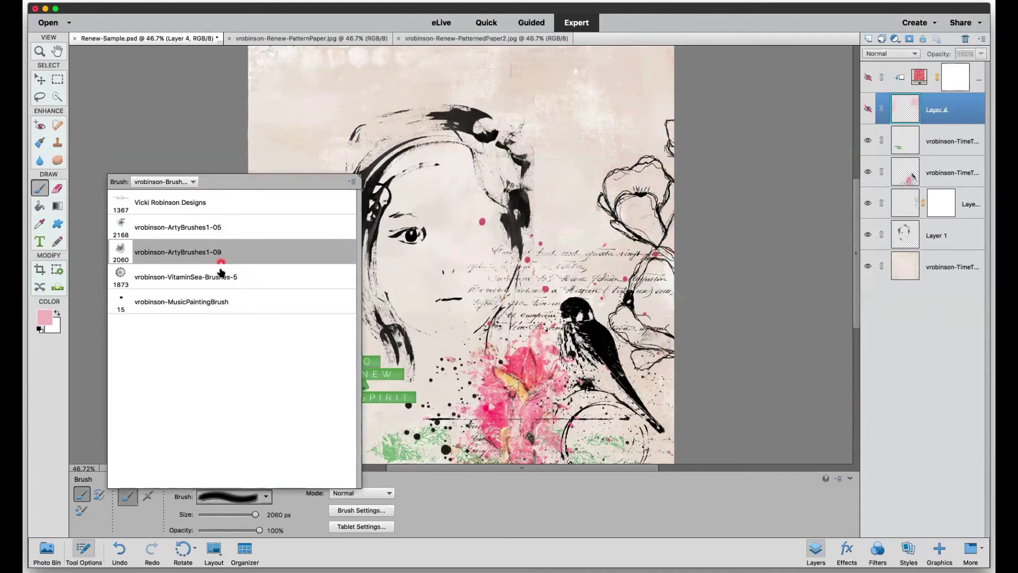
pyautogui.click(223, 276)
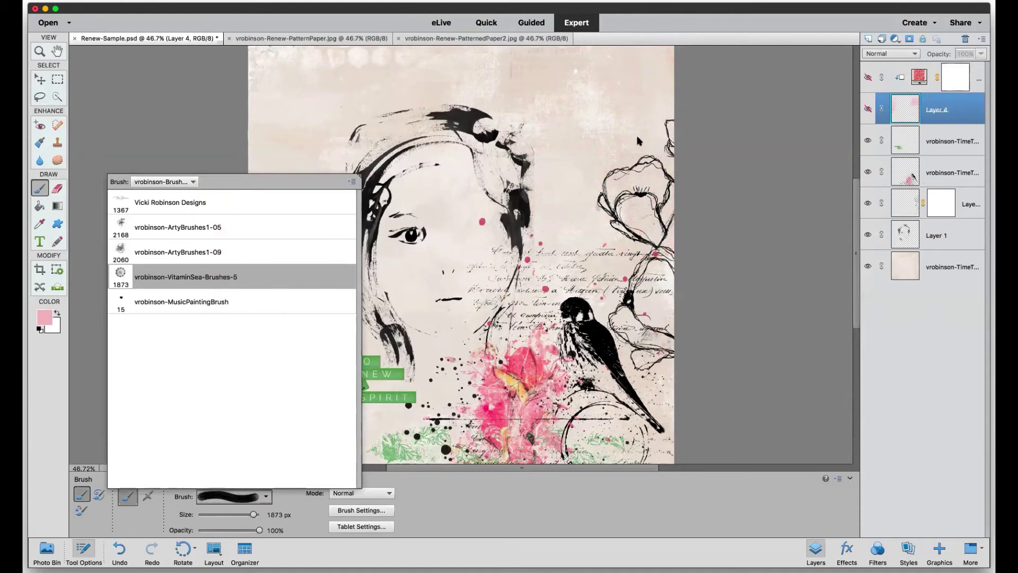
pyautogui.click(590, 143)
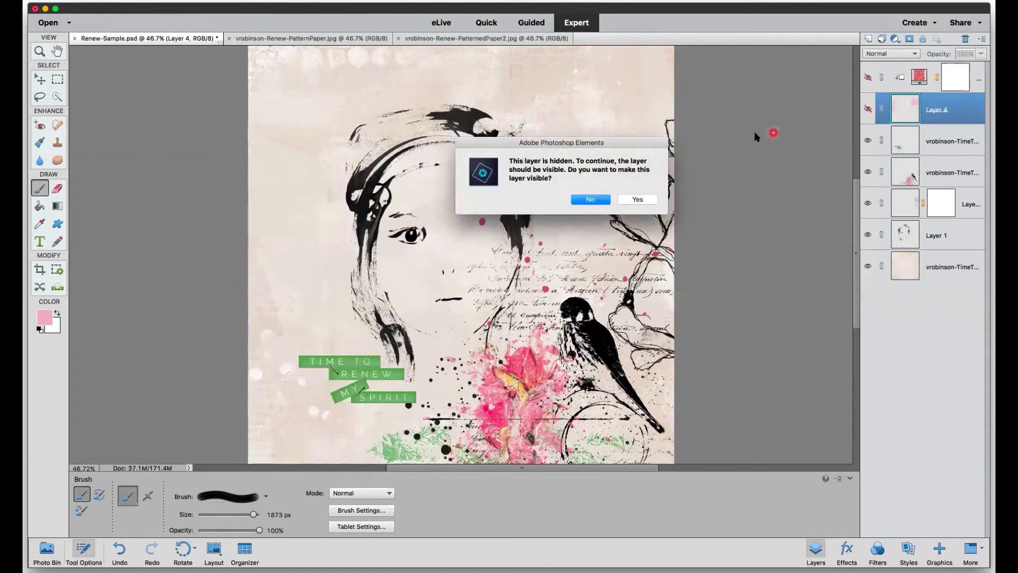
pyautogui.click(648, 193)
pyautogui.click(870, 111)
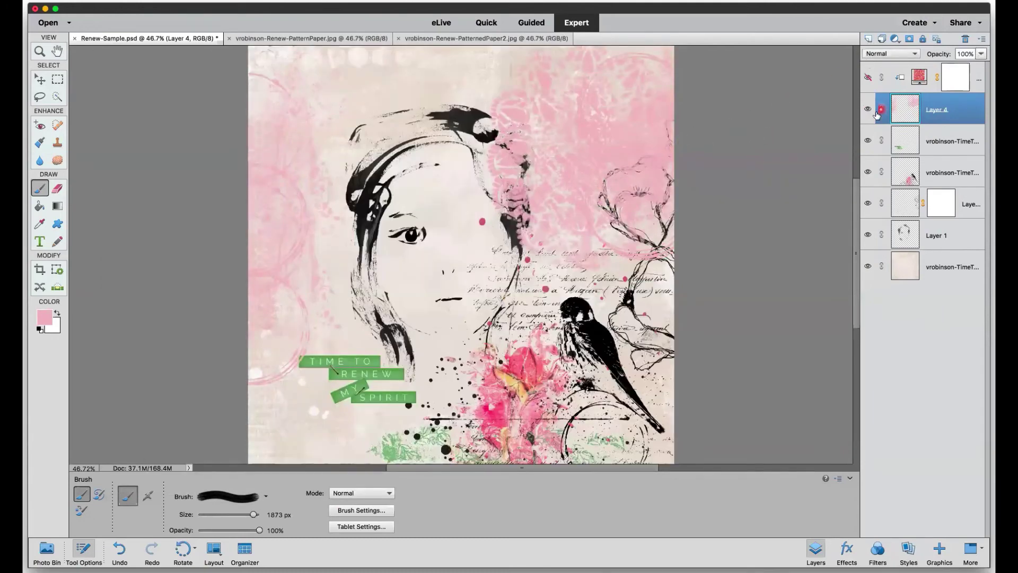
pyautogui.click(870, 110)
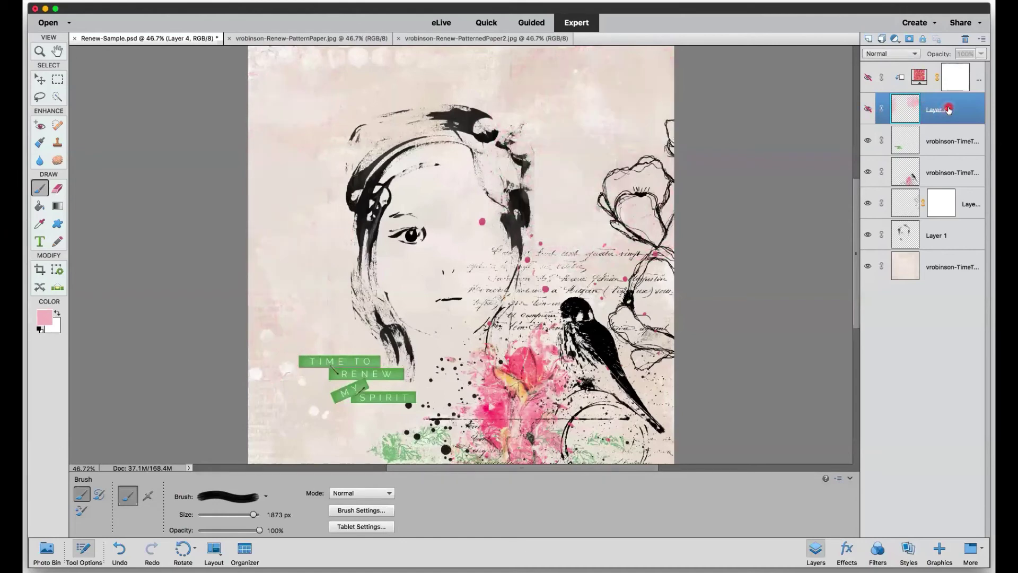
# - Remove Pattern Fill 2's layer mask, and delete the Pattern Fill 2 and Layer 4 layers
pyautogui.click(957, 78)
pyautogui.rightClick(962, 76)
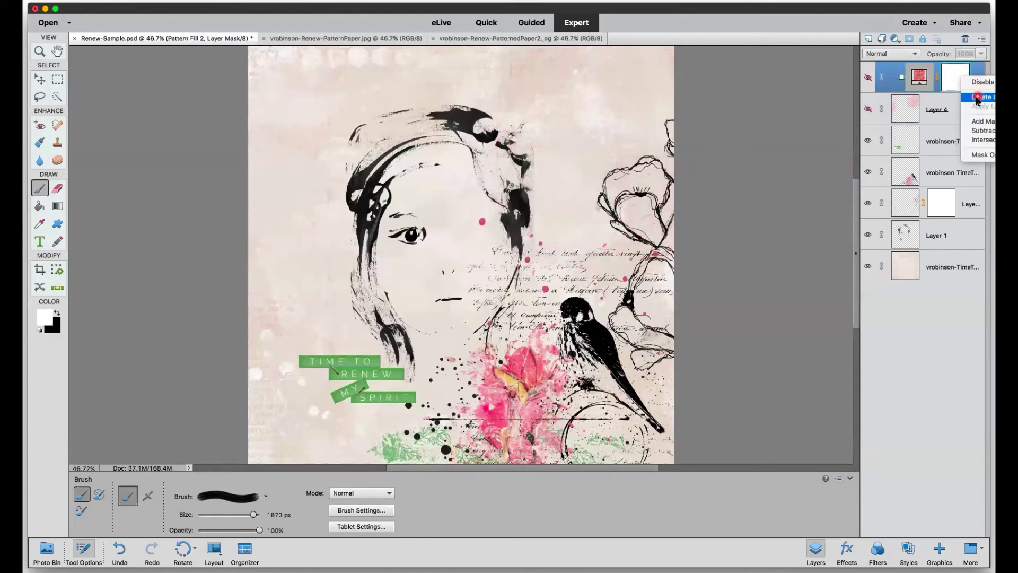
pyautogui.click(979, 98)
pyautogui.rightClick(960, 78)
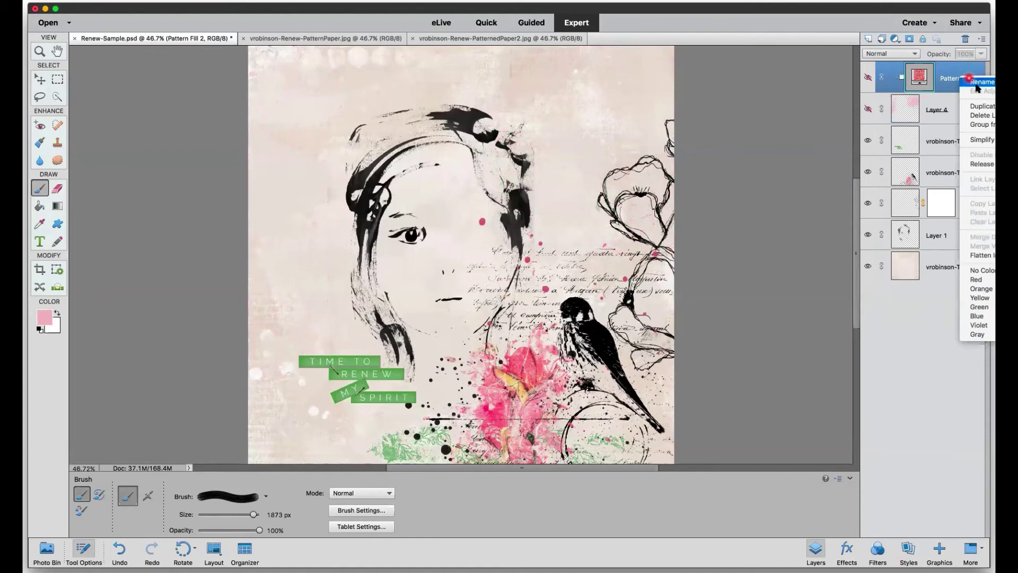
pyautogui.click(973, 117)
pyautogui.rightClick(942, 76)
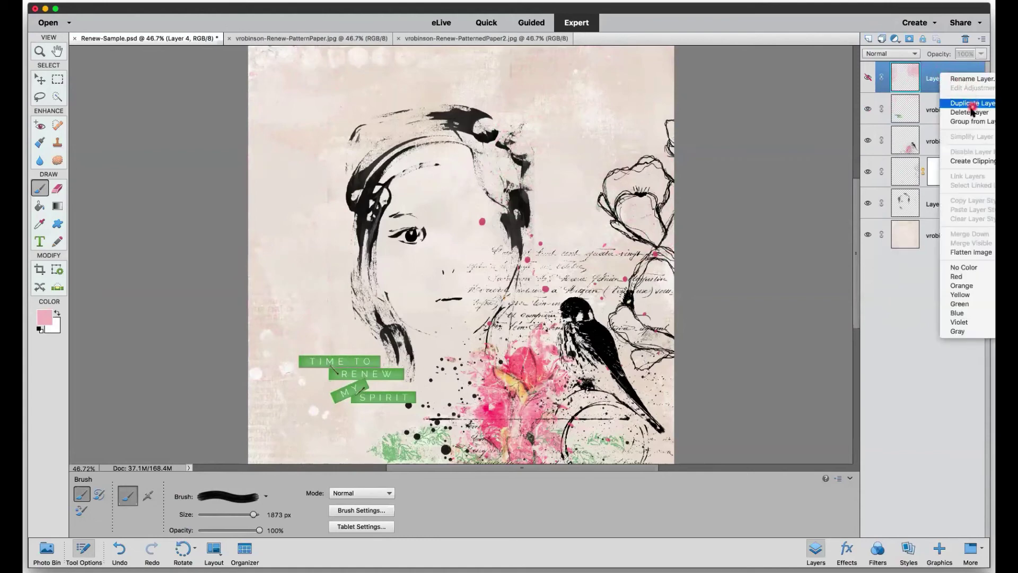
pyautogui.click(967, 113)
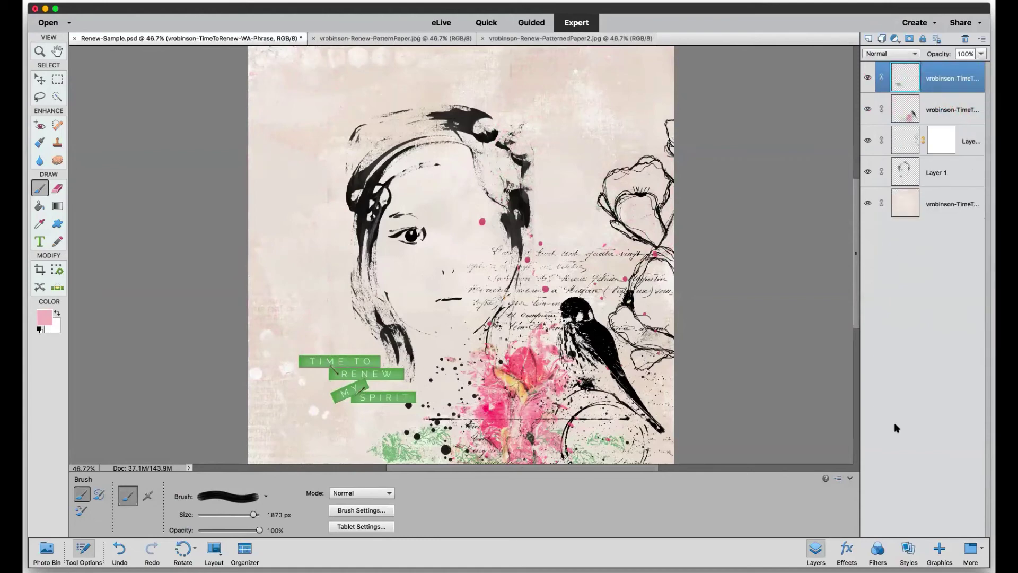
# - Add a new empty layer above the phrase layer and stamp the vrobinson-VitaminSea-Brushes-5 brush in pink at the page's upper-right
pyautogui.click(867, 40)
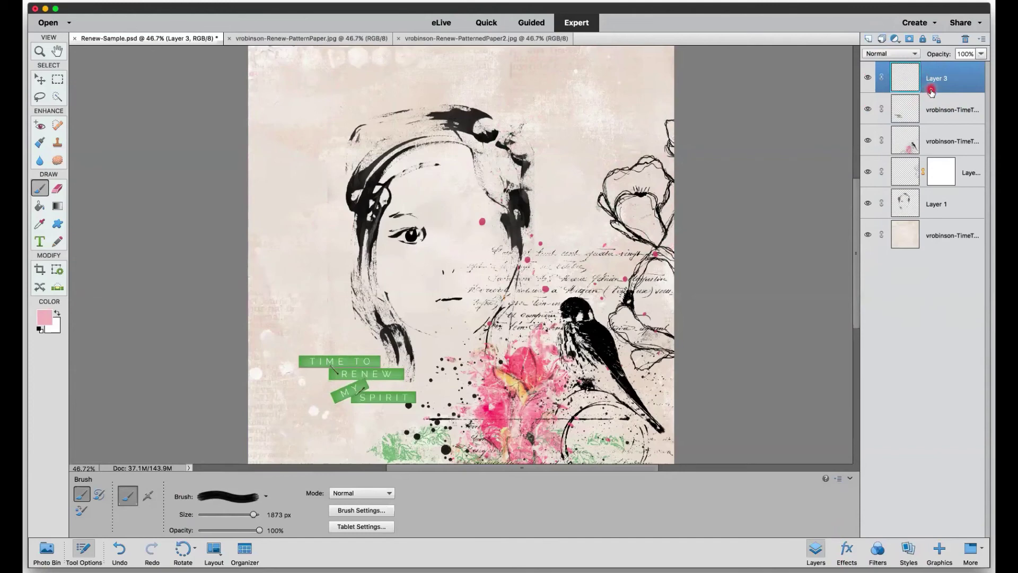
pyautogui.click(904, 80)
pyautogui.click(265, 498)
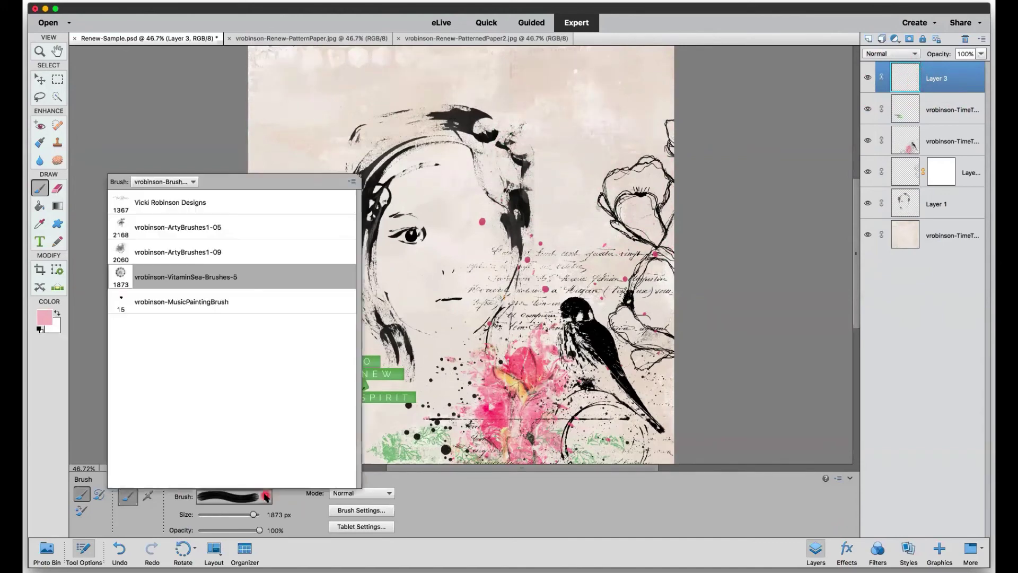
pyautogui.moveTo(258, 276); pyautogui.dragTo(245, 278)
pyautogui.click(909, 80)
pyautogui.click(587, 128)
pyautogui.click(959, 78)
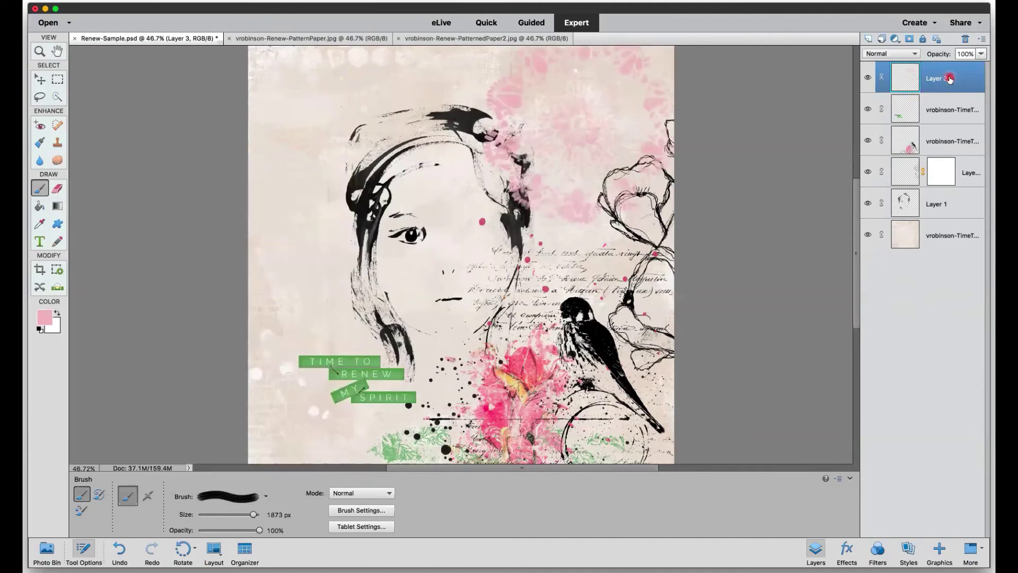
# - Reset the foreground colour to black, stamp the brush over the pink medallion, and delete Layer 3
pyautogui.press('d')
pyautogui.click(578, 130)
pyautogui.click(948, 82)
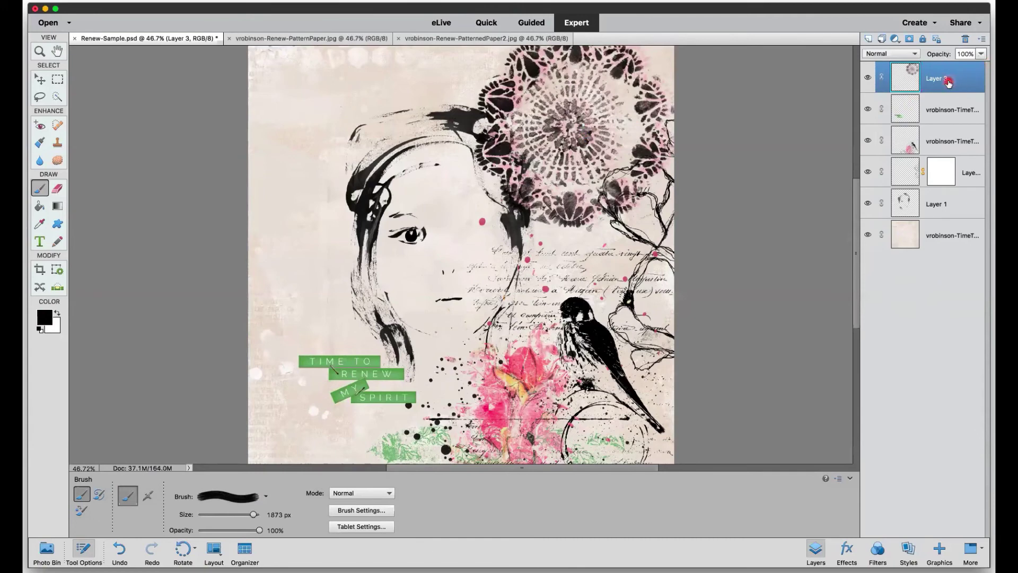
pyautogui.rightClick(955, 78)
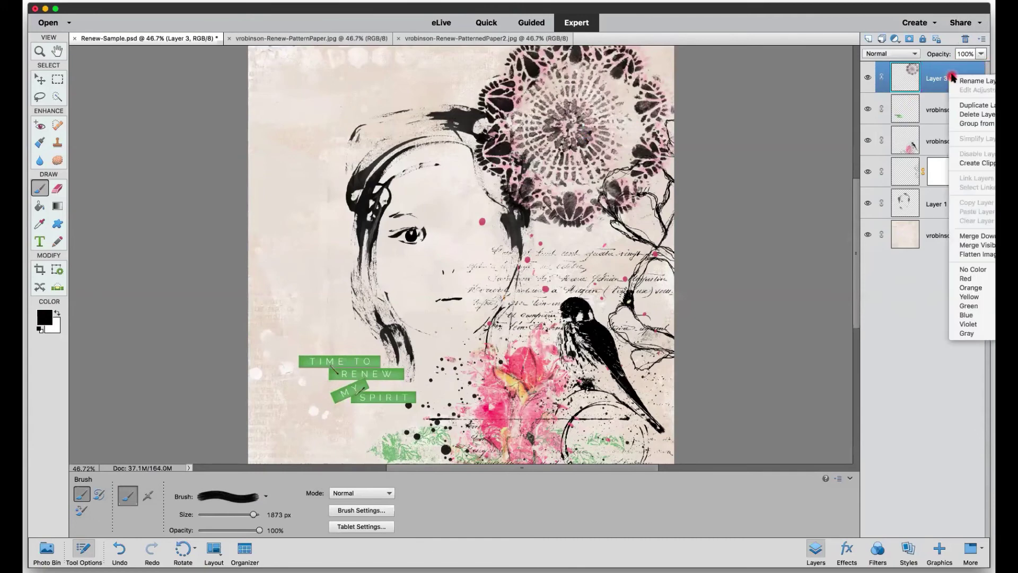
pyautogui.click(963, 114)
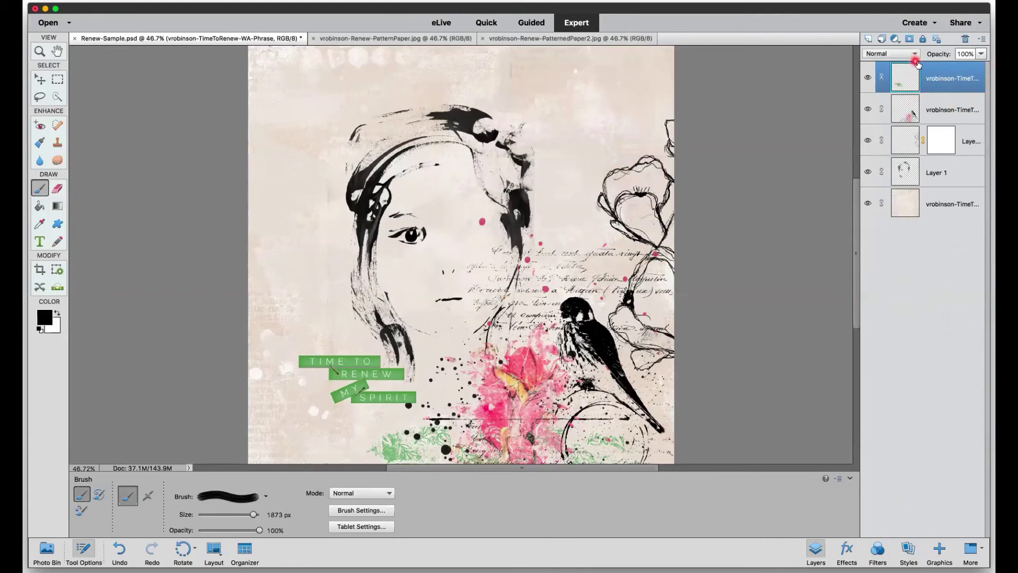
# - Add a new empty layer at the top of the layer stack and choose the 15 px vrobinson-MusicPaintingBrush brush
pyautogui.click(871, 41)
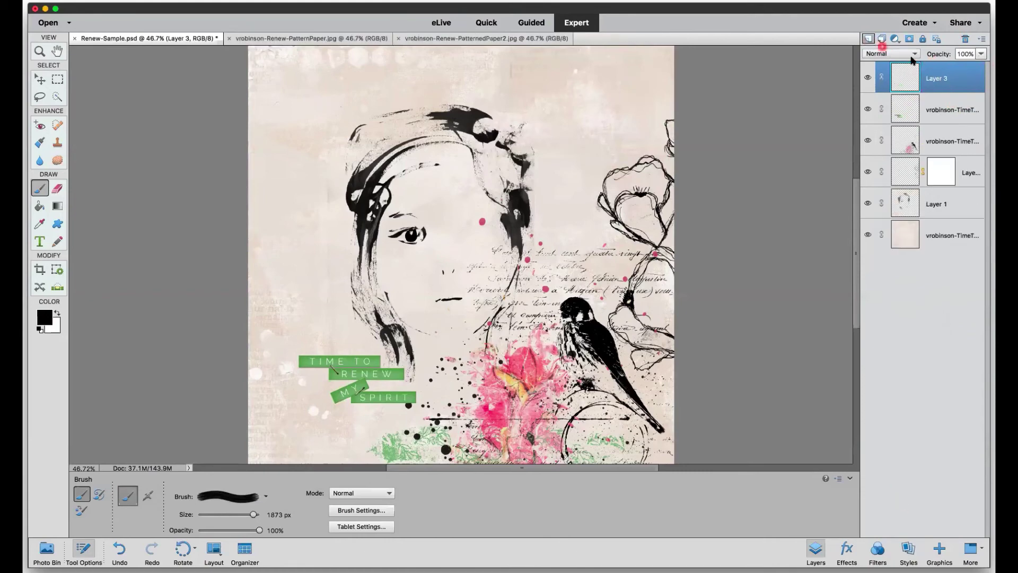
pyautogui.click(911, 81)
pyautogui.moveTo(907, 85); pyautogui.dragTo(908, 85)
pyautogui.moveTo(910, 82)
pyautogui.mouseDown()
pyautogui.moveTo(627, 108)
pyautogui.moveTo(621, 172)
pyautogui.moveTo(914, 77)
pyautogui.moveTo(250, 306)
pyautogui.moveTo(112, 527)
pyautogui.moveTo(179, 480)
pyautogui.moveTo(149, 498)
pyautogui.moveTo(268, 497)
pyautogui.mouseUp()
pyautogui.click(268, 497)
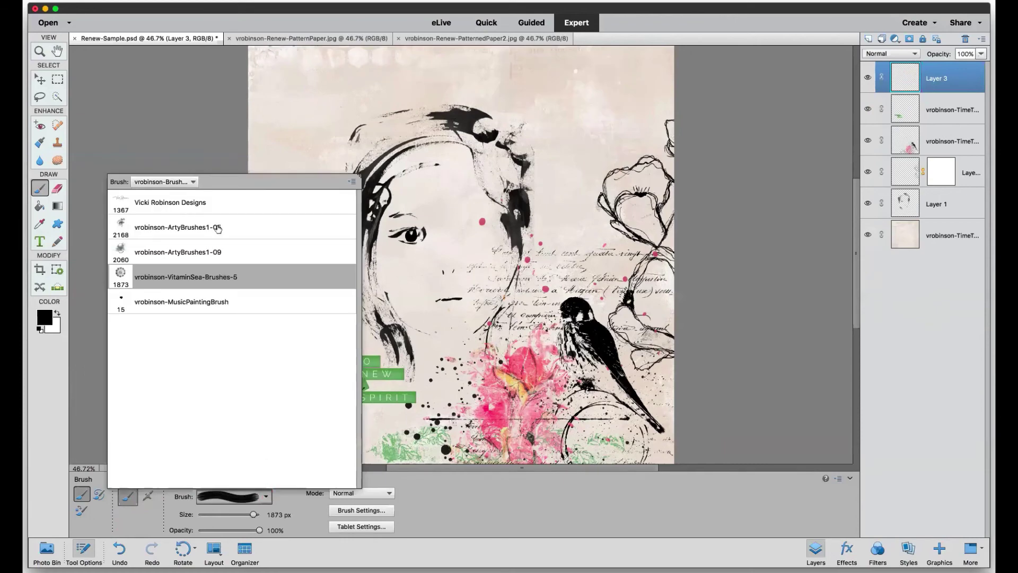
pyautogui.click(217, 306)
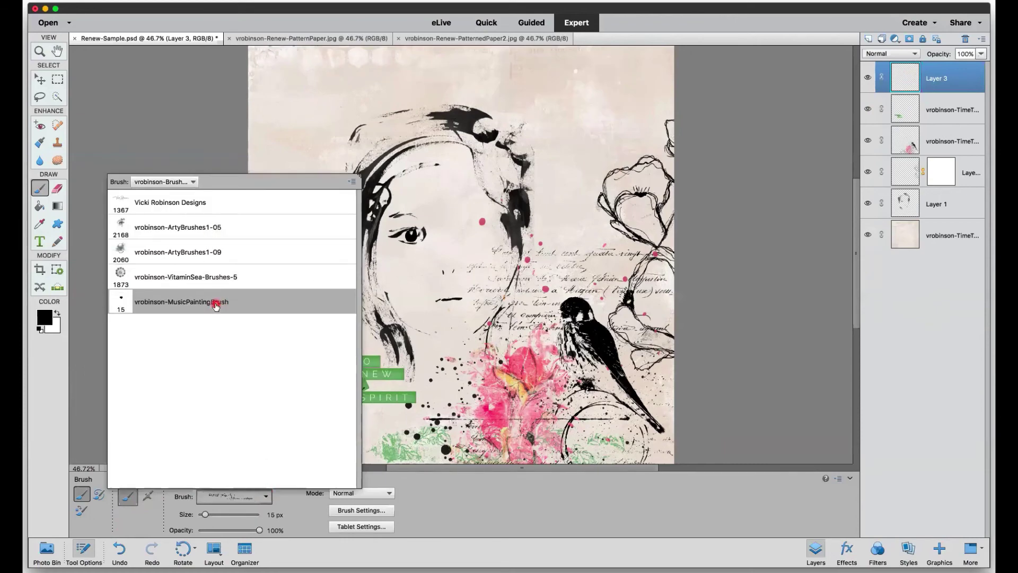
pyautogui.doubleClick(233, 305)
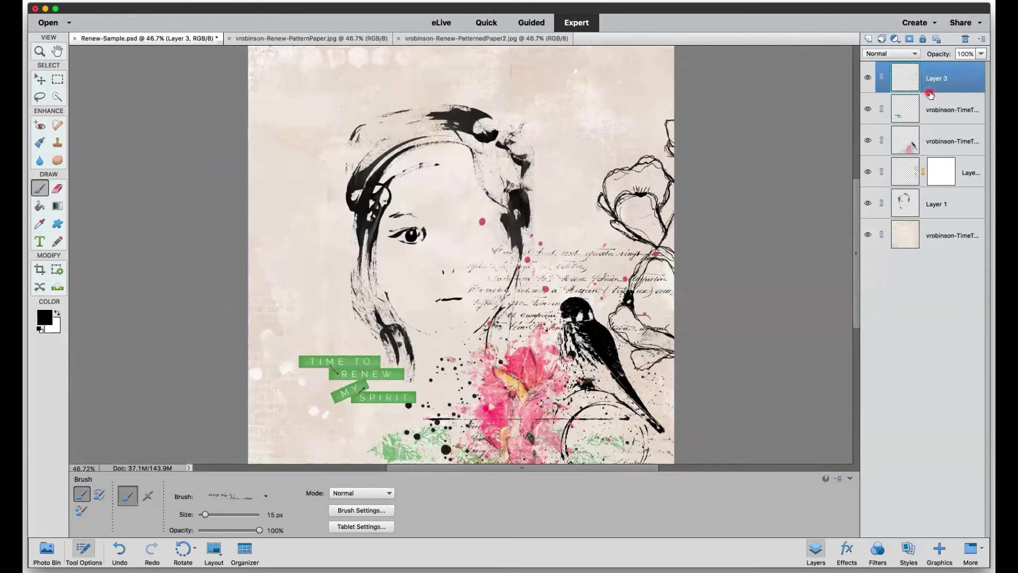
# - Paint black sheet-music strokes on Layer 3 at the page's upper-right and down the area beside the face's left side
pyautogui.moveTo(553, 122)
pyautogui.mouseDown()
pyautogui.moveTo(539, 144)
pyautogui.moveTo(543, 99)
pyautogui.moveTo(551, 195)
pyautogui.moveTo(554, 108)
pyautogui.moveTo(563, 195)
pyautogui.moveTo(565, 105)
pyautogui.mouseUp()
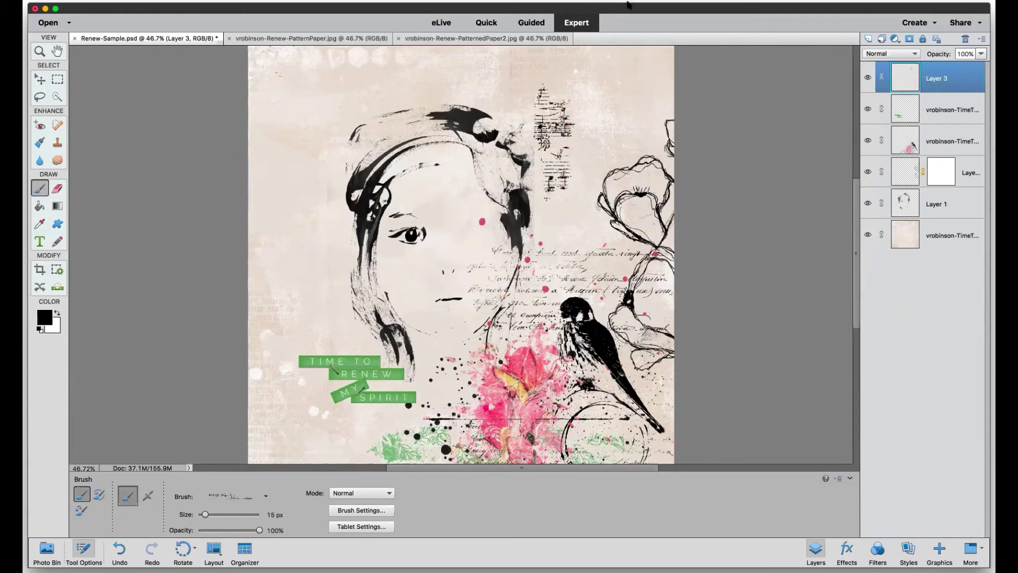
pyautogui.moveTo(571, 113)
pyautogui.mouseDown()
pyautogui.moveTo(570, 226)
pyautogui.moveTo(578, 110)
pyautogui.moveTo(586, 227)
pyautogui.moveTo(588, 106)
pyautogui.moveTo(583, 185)
pyautogui.mouseUp()
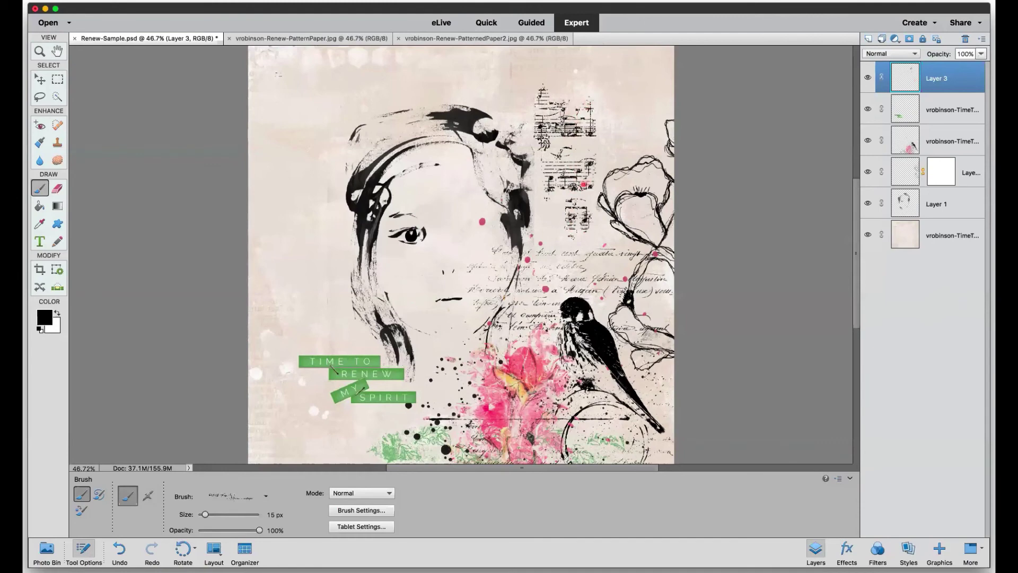
pyautogui.moveTo(335, 239)
pyautogui.mouseDown()
pyautogui.moveTo(319, 252)
pyautogui.moveTo(346, 276)
pyautogui.moveTo(328, 263)
pyautogui.moveTo(359, 350)
pyautogui.moveTo(313, 270)
pyautogui.moveTo(332, 337)
pyautogui.moveTo(347, 257)
pyautogui.mouseUp()
pyautogui.moveTo(297, 278)
pyautogui.mouseDown()
pyautogui.moveTo(339, 210)
pyautogui.moveTo(340, 151)
pyautogui.mouseUp()
pyautogui.moveTo(915, 71); pyautogui.dragTo(940, 71)
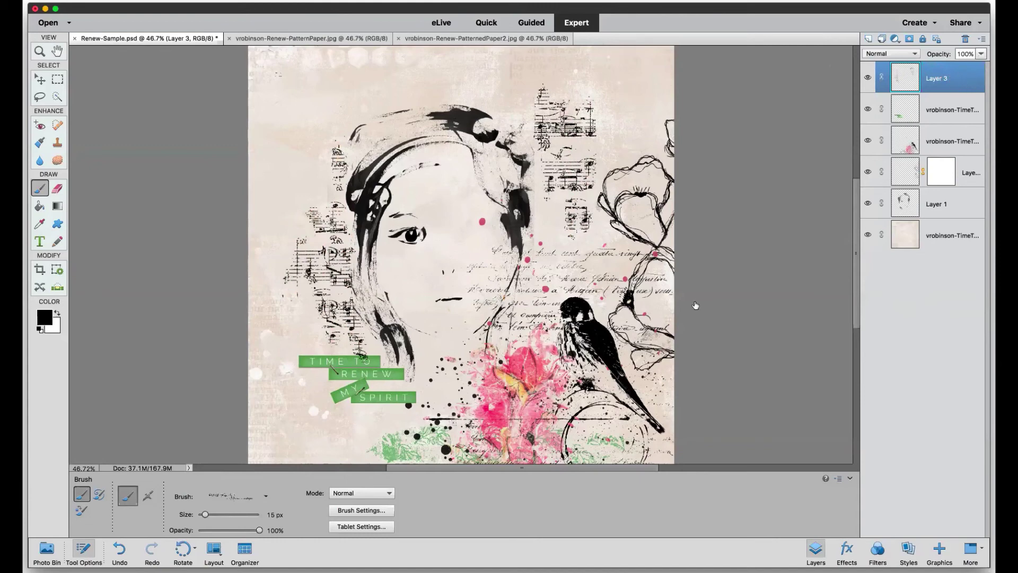
pyautogui.moveTo(608, 127)
pyautogui.mouseDown()
pyautogui.moveTo(599, 151)
pyautogui.moveTo(610, 143)
pyautogui.mouseUp()
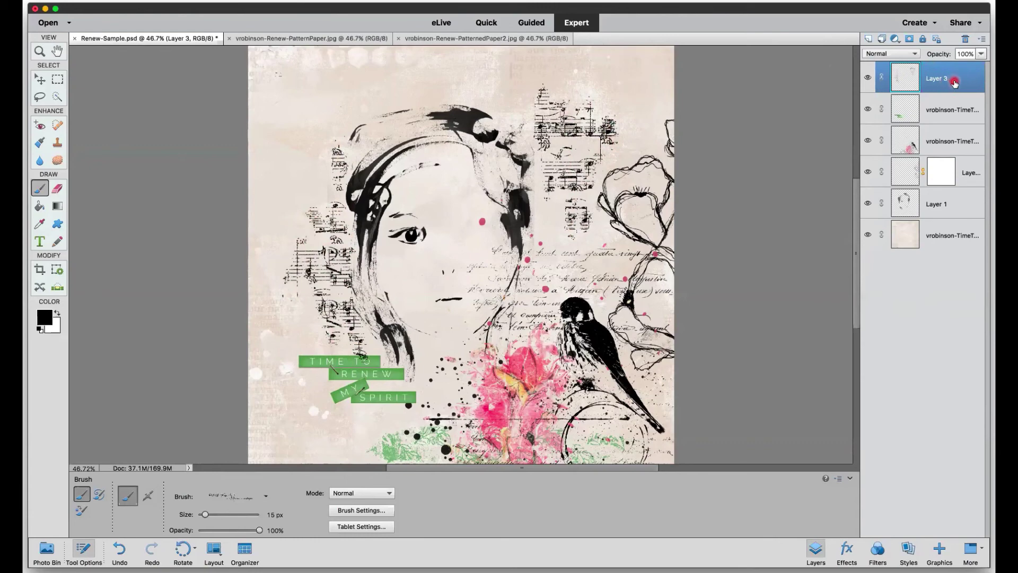
# - Stamp the 1873 px vrobinson-VitaminSea-Brushes-5 brush in black at the page's upper-left on Layer 3, and toggle the layer's visibility
pyautogui.click(868, 78)
pyautogui.click(961, 84)
pyautogui.click(263, 496)
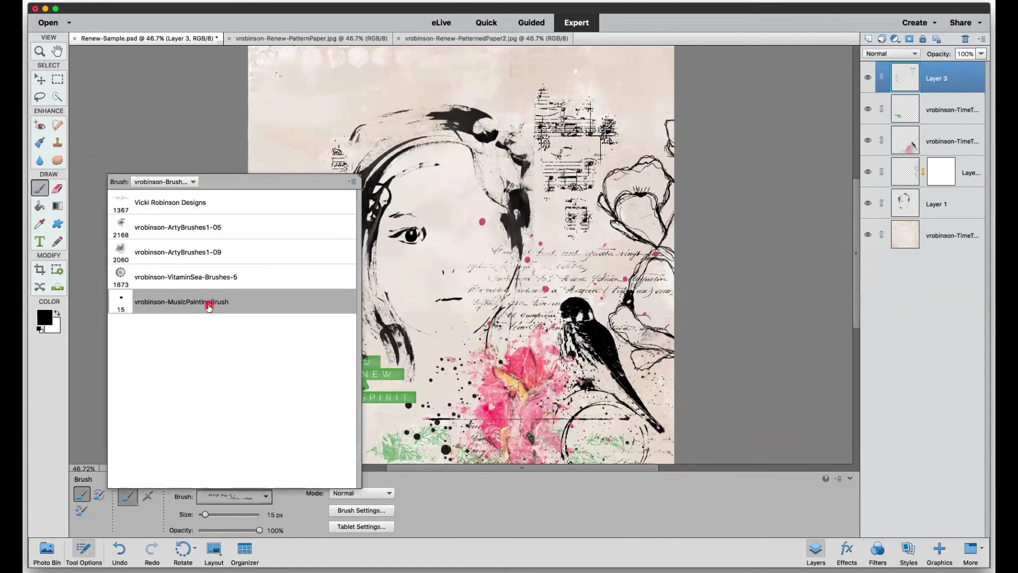
pyautogui.moveTo(191, 284); pyautogui.dragTo(190, 282)
pyautogui.click(321, 119)
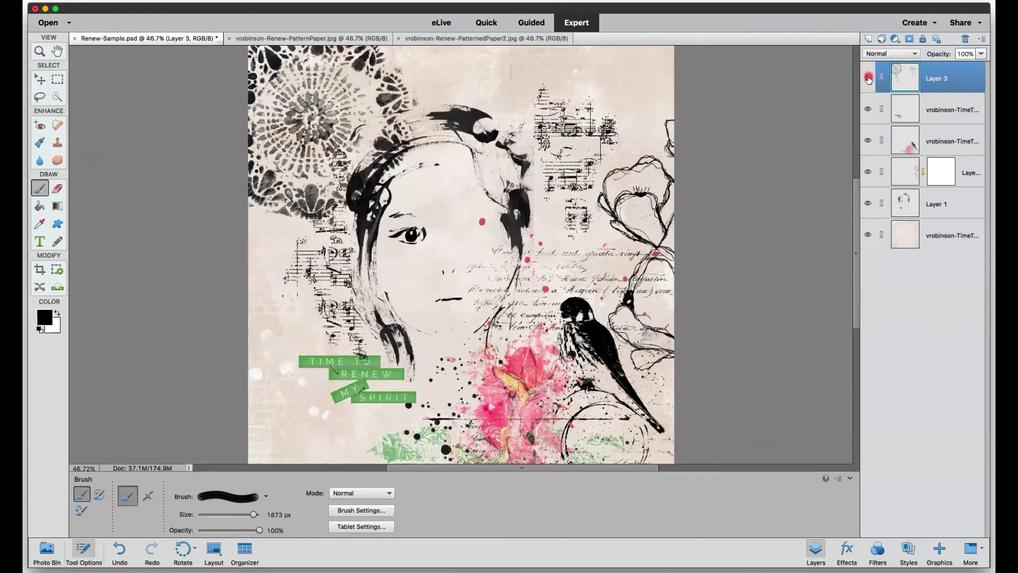
pyautogui.click(868, 79)
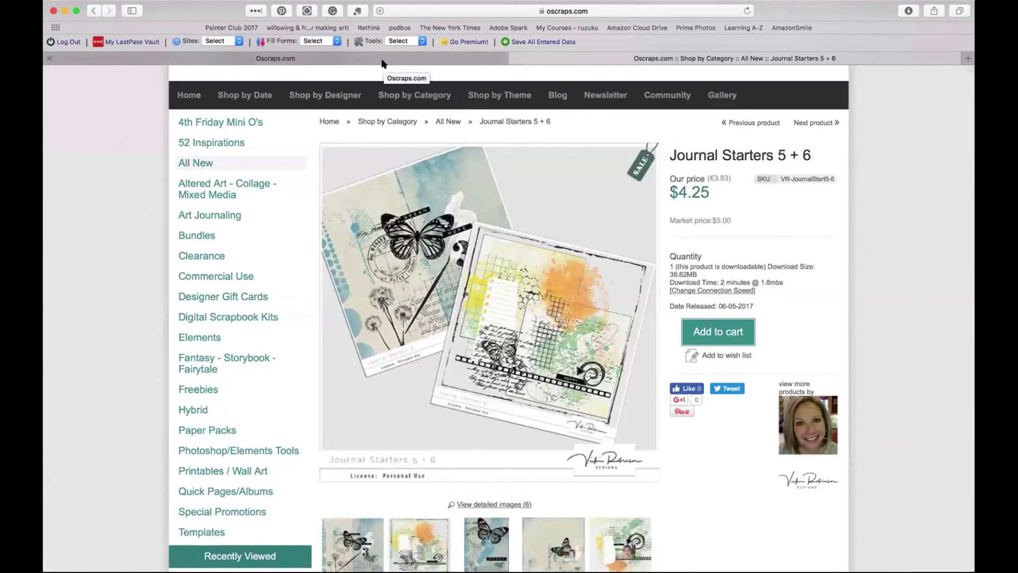
# - In the web browser, view the Oscraps.com blog and return to the store's home page
pyautogui.click(553, 95)
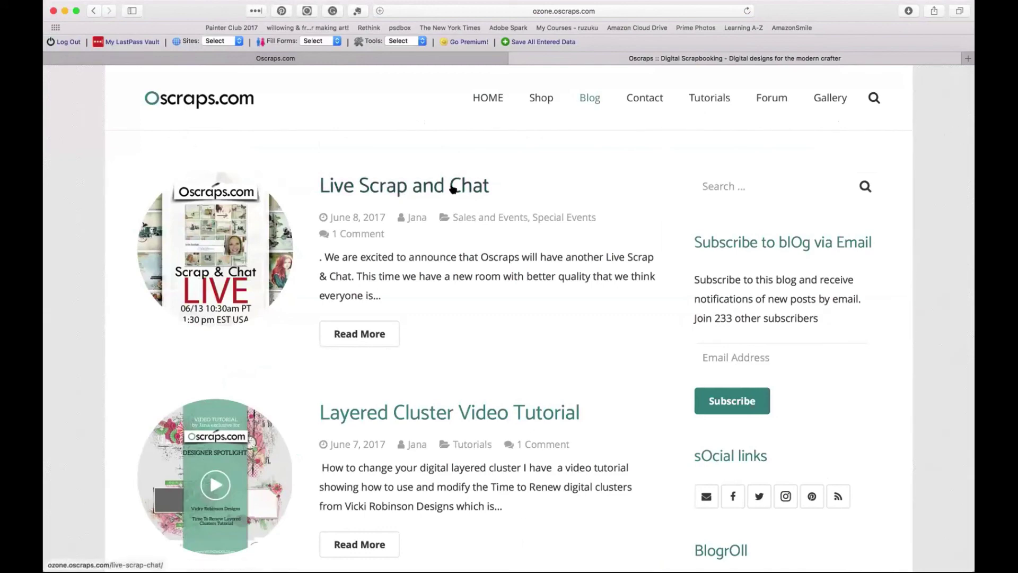
pyautogui.click(424, 56)
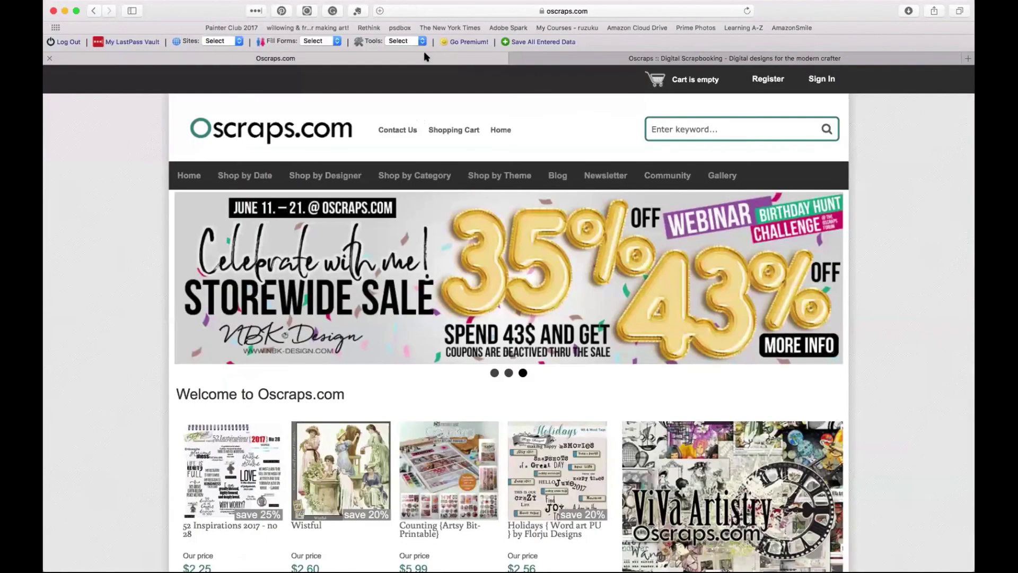